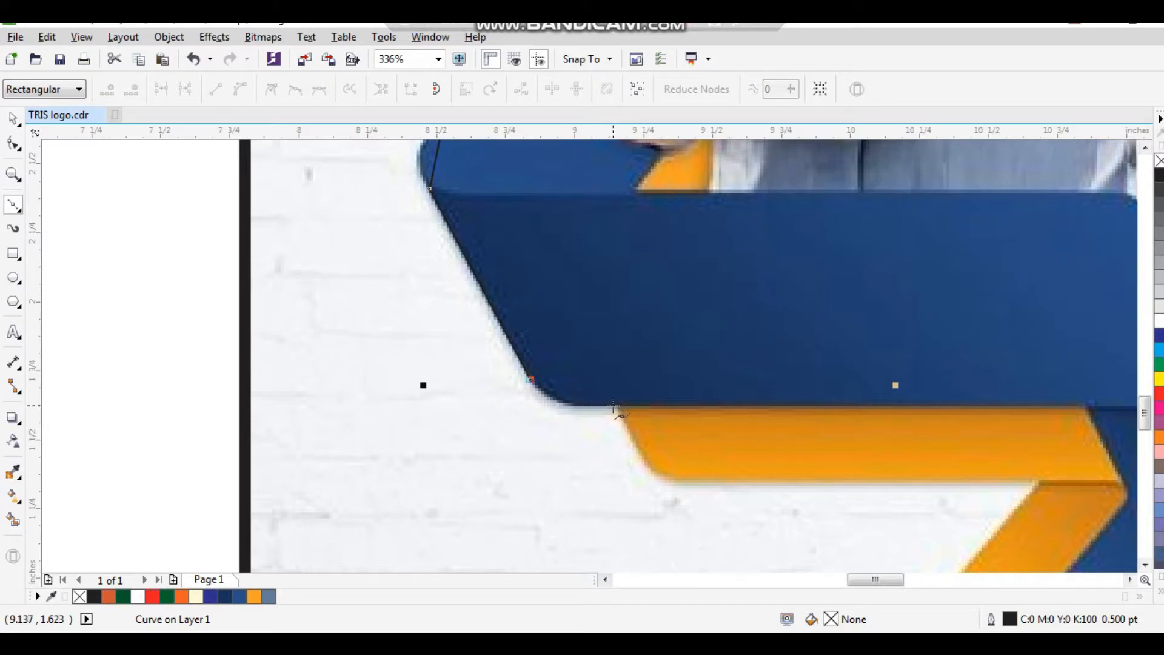
# - Continue the Bezier outline along the blue band's lower edge and around the corner beside the orange ribbon's fold
pyautogui.scroll(-2, 616, 407)
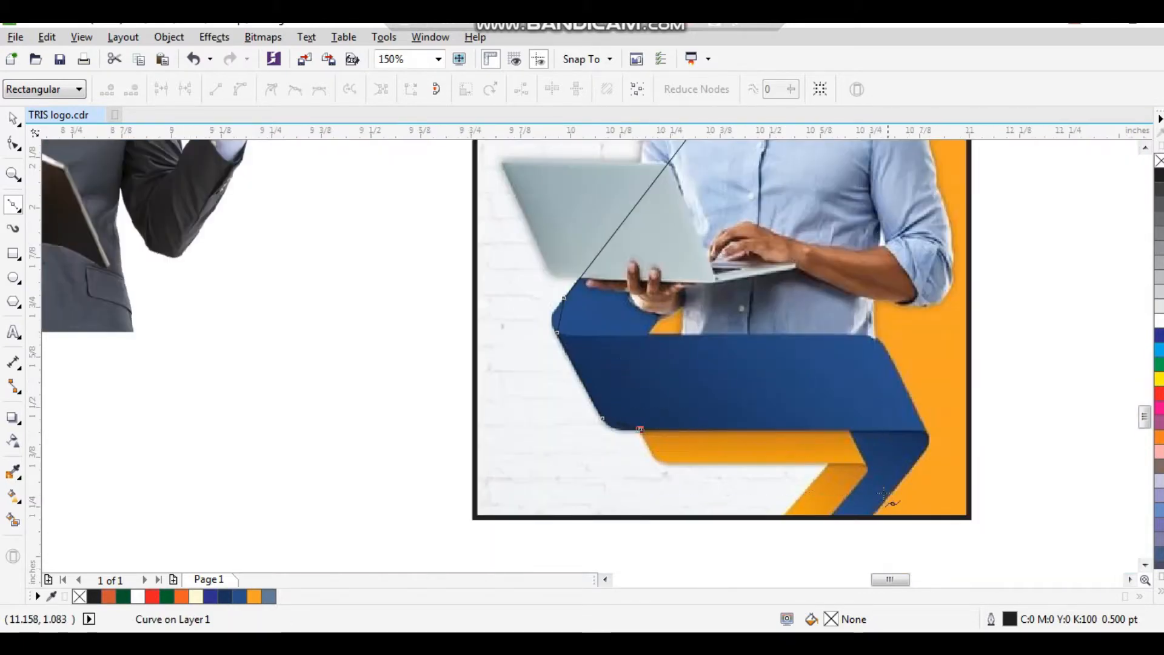
pyautogui.moveTo(889, 497); pyautogui.dragTo(889, 497)
pyautogui.click(919, 363)
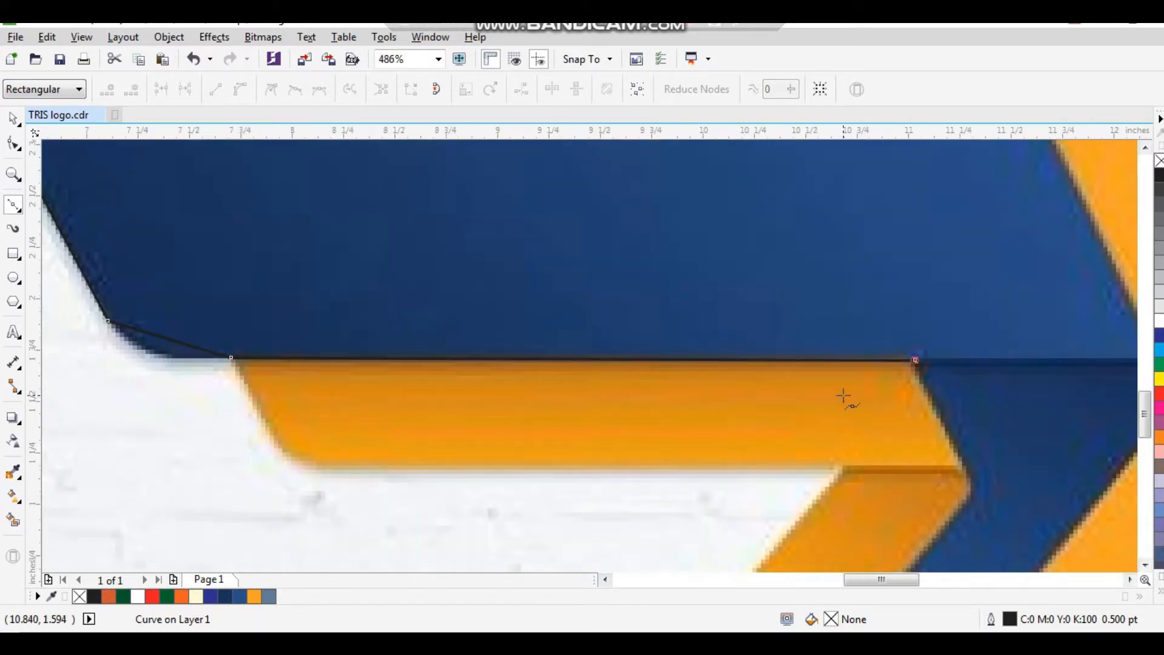
pyautogui.scroll(-2, 848, 398)
pyautogui.scroll(2, 837, 395)
pyautogui.click(682, 328)
pyautogui.click(681, 367)
# - Carry the outline down the blue ribbon's tail to just below the poster's bottom border and finish the curve
pyautogui.click(533, 545)
pyautogui.scroll(-3, 533, 543)
pyautogui.moveTo(533, 463); pyautogui.dragTo(624, 552)
pyautogui.press('space')
pyautogui.moveTo(523, 330); pyautogui.dragTo(513, 341)
pyautogui.press('space')
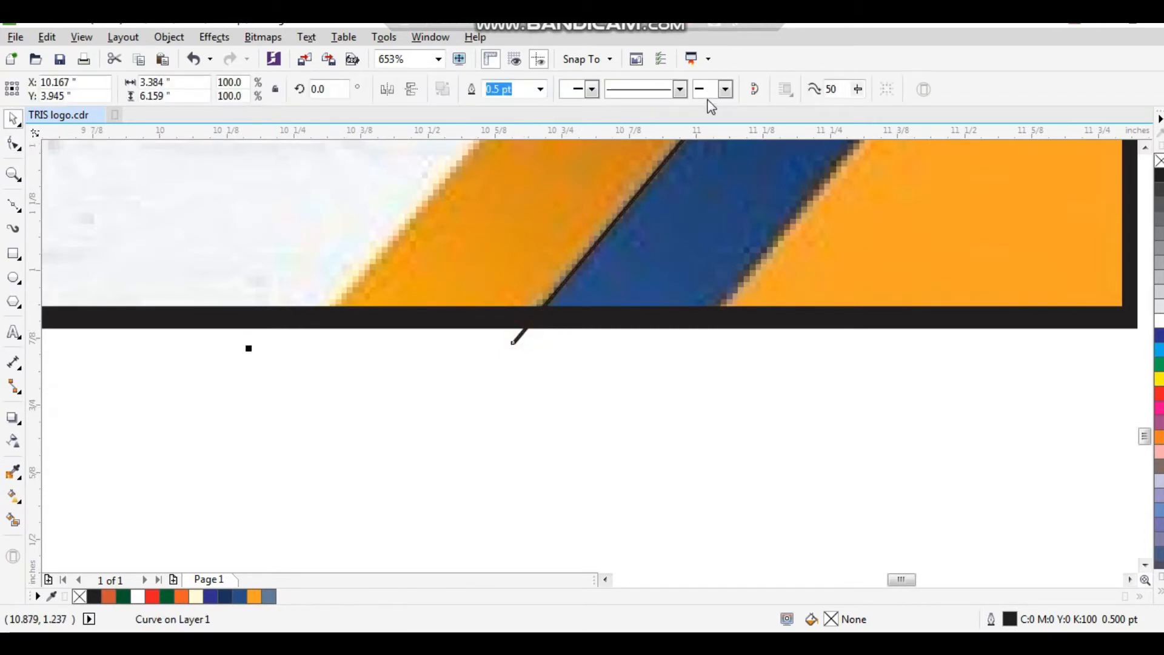
# - Set the outline width of the traced blue ribbon edge to 2.0 pt
pyautogui.click(541, 90)
pyautogui.click(649, 253)
pyautogui.click(625, 231)
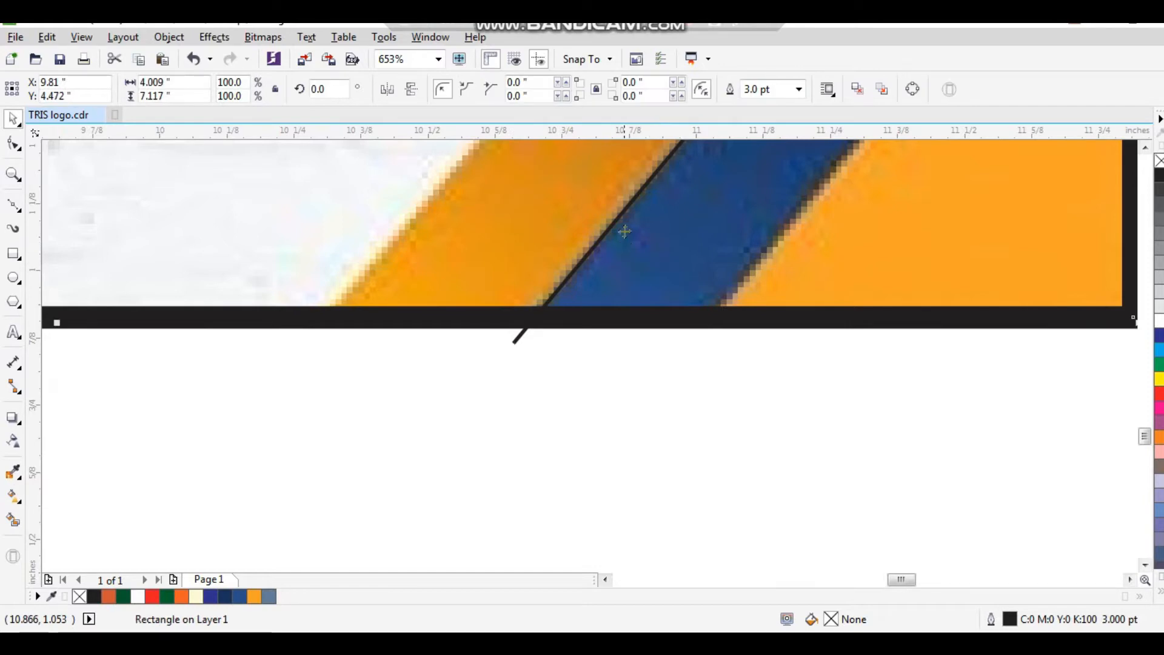
pyautogui.click(627, 212)
pyautogui.click(540, 90)
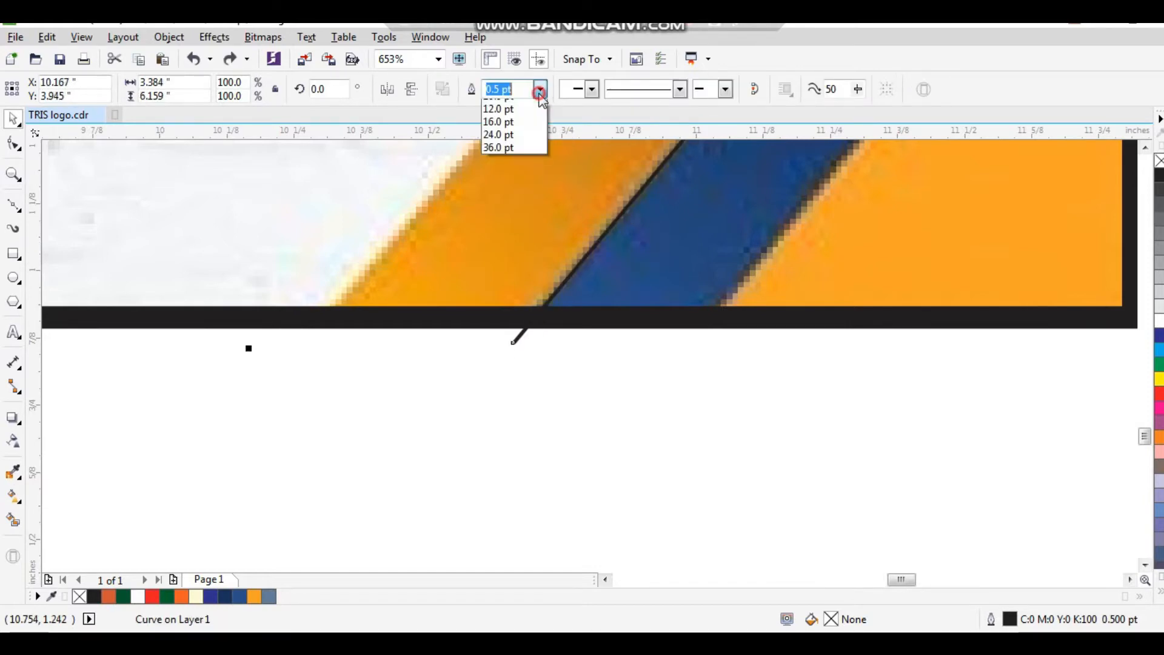
pyautogui.click(507, 180)
pyautogui.click(649, 260)
pyautogui.hotkey('shift', 'F2')
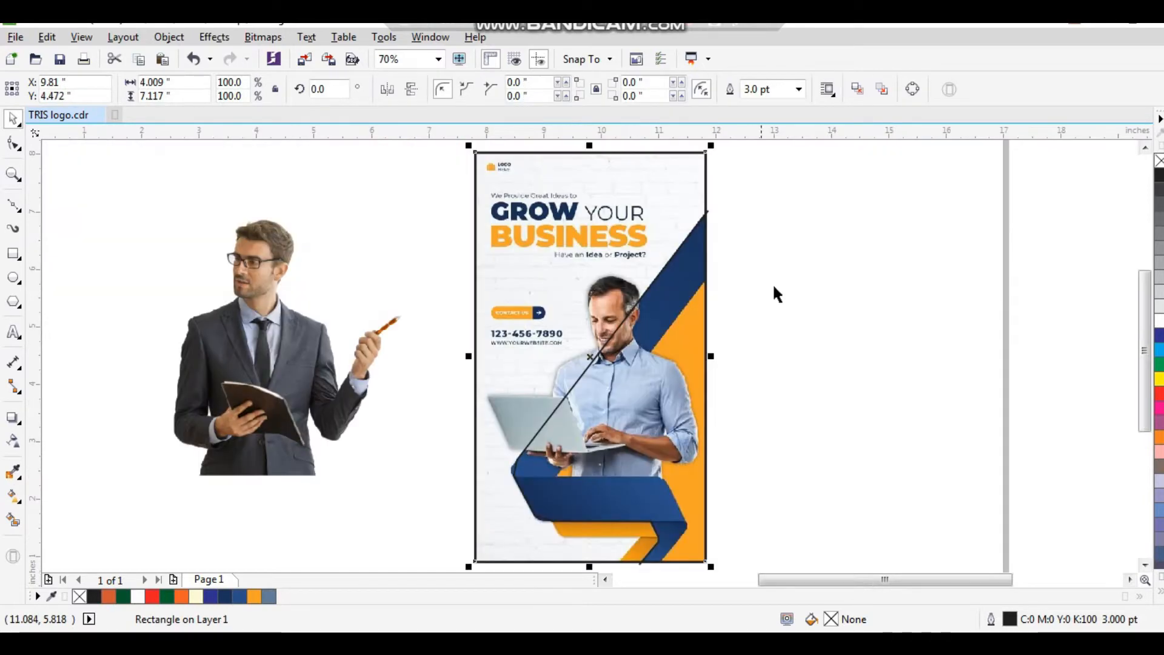
# - Bend the straight segment at the outline's upper-left fold into a curve following the blue ribbon's rounded corner
pyautogui.click(774, 288)
pyautogui.click(509, 465)
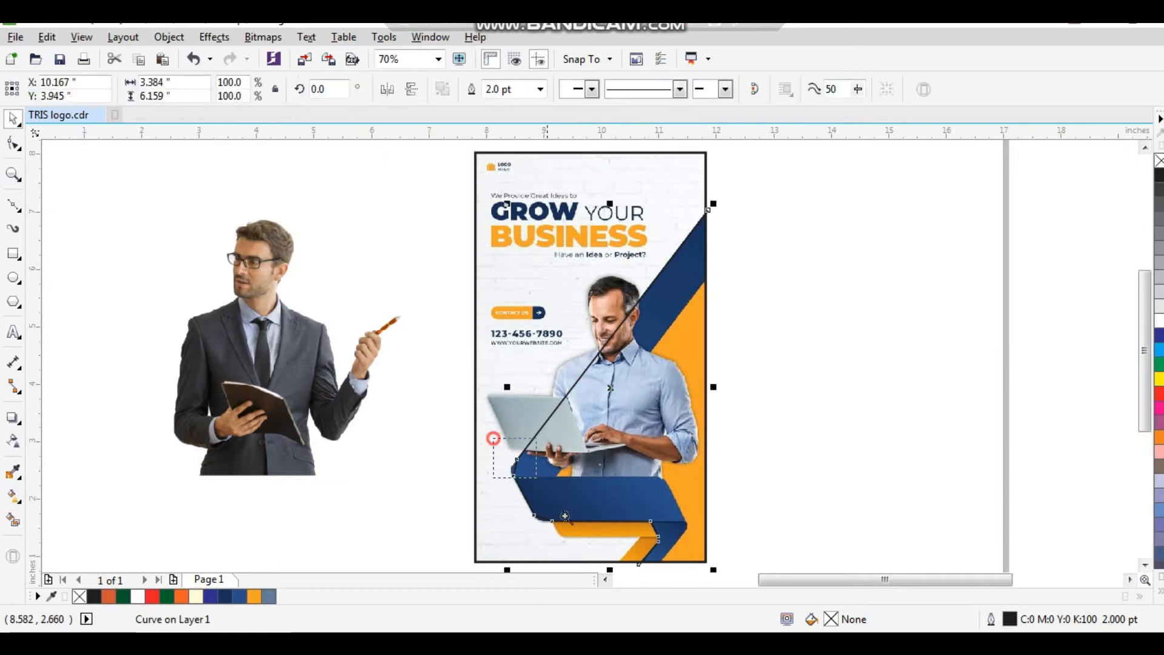
pyautogui.moveTo(565, 516); pyautogui.dragTo(598, 549)
pyautogui.press('F10')
pyautogui.moveTo(398, 187); pyautogui.dragTo(658, 479)
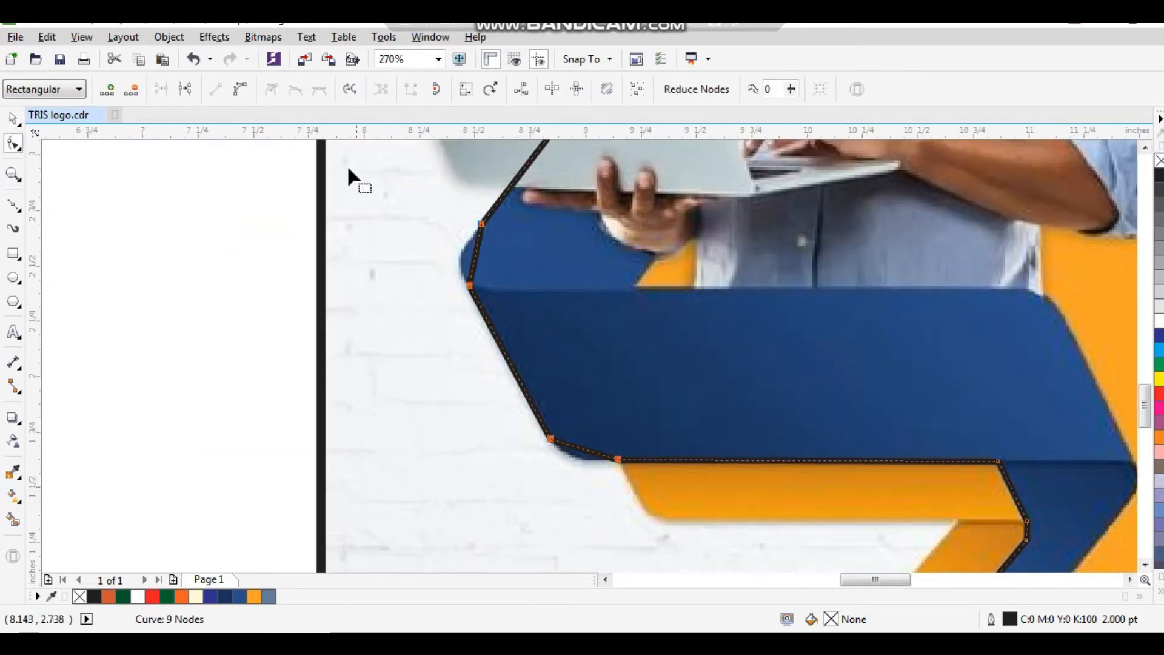
pyautogui.scroll(3, 455, 212)
pyautogui.moveTo(537, 376); pyautogui.dragTo(497, 391)
# - Bend the segment at the blue band's lower-left corner outwards so it follows the rounded edge
pyautogui.scroll(-3, 497, 391)
pyautogui.scroll(3, 650, 429)
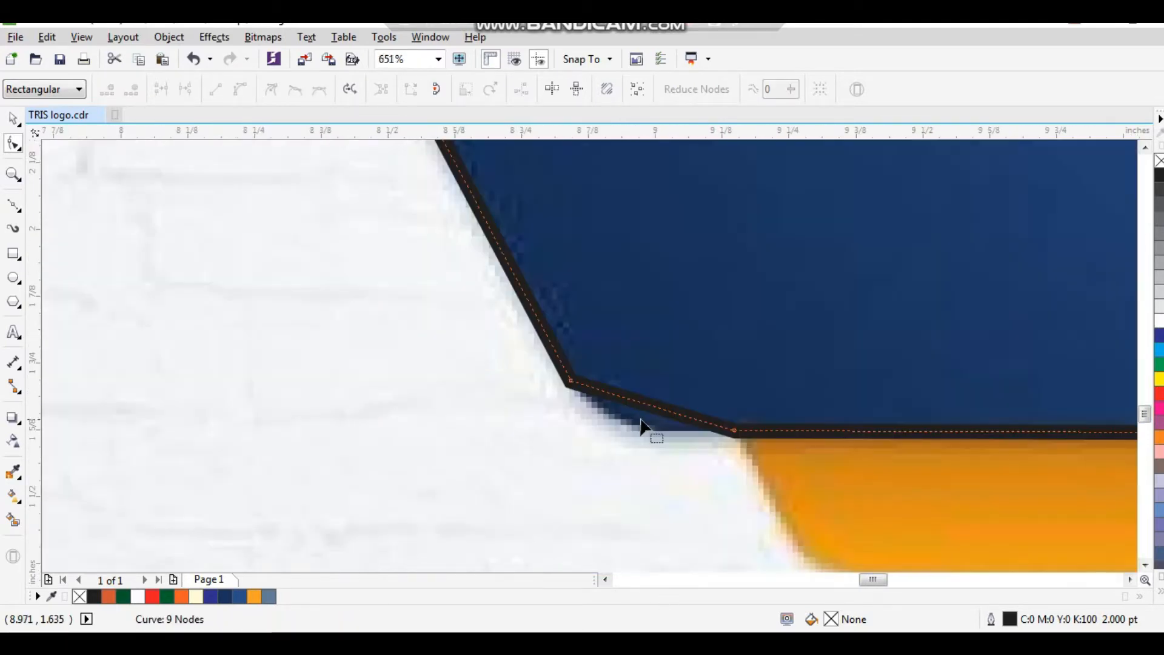
pyautogui.moveTo(645, 411); pyautogui.dragTo(634, 435)
pyautogui.scroll(-4, 634, 435)
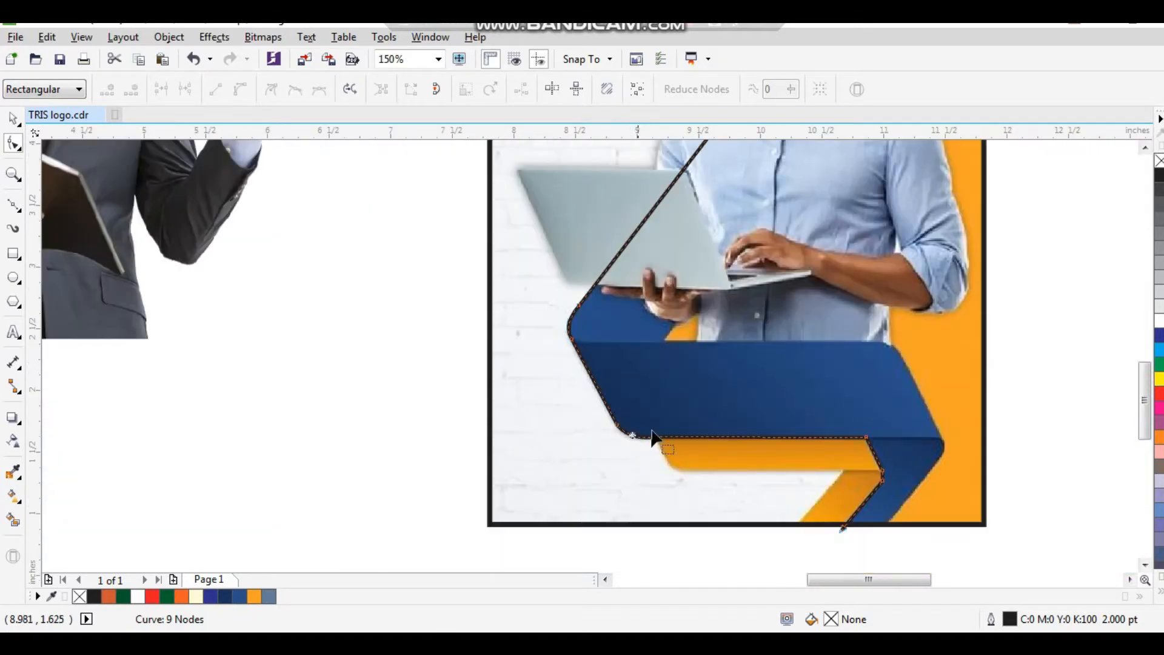
pyautogui.press('space')
# - Trace the ribbon's second edge from the poster's right border down to the fold and along the band's upper edge past its right corner
pyautogui.scroll(-2, 788, 388)
pyautogui.click(820, 366)
pyautogui.press('F2')
pyautogui.moveTo(785, 185); pyautogui.dragTo(459, 507)
pyautogui.click(14, 205)
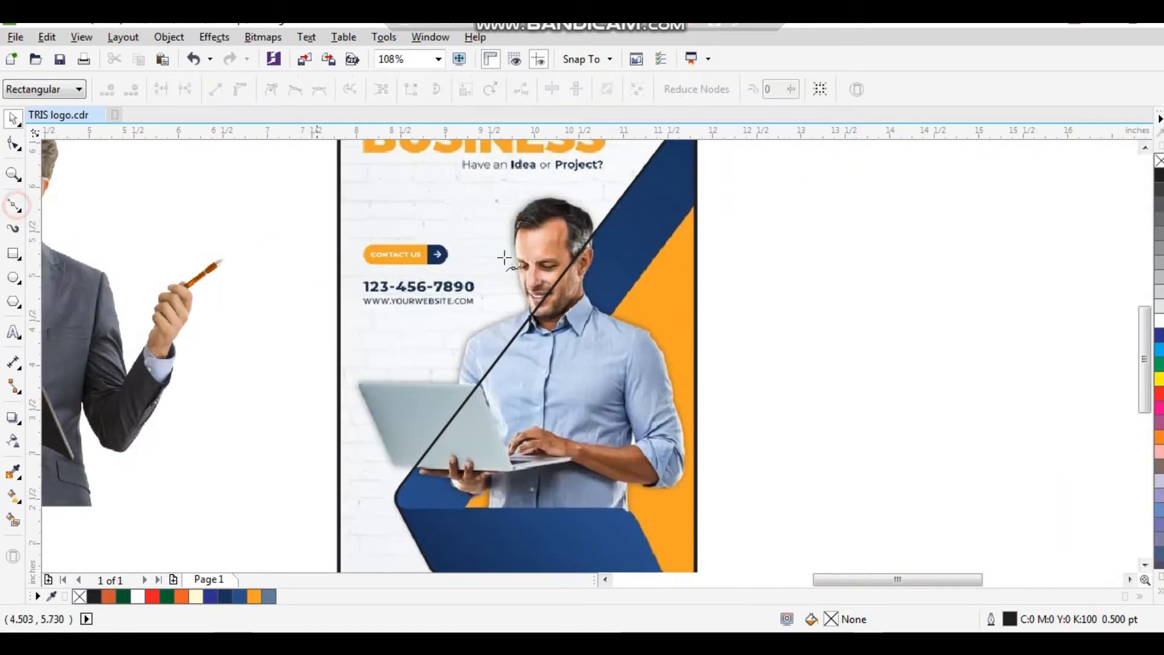
pyautogui.click(699, 201)
pyautogui.click(465, 508)
pyautogui.press('F2')
pyautogui.moveTo(577, 484); pyautogui.dragTo(676, 569)
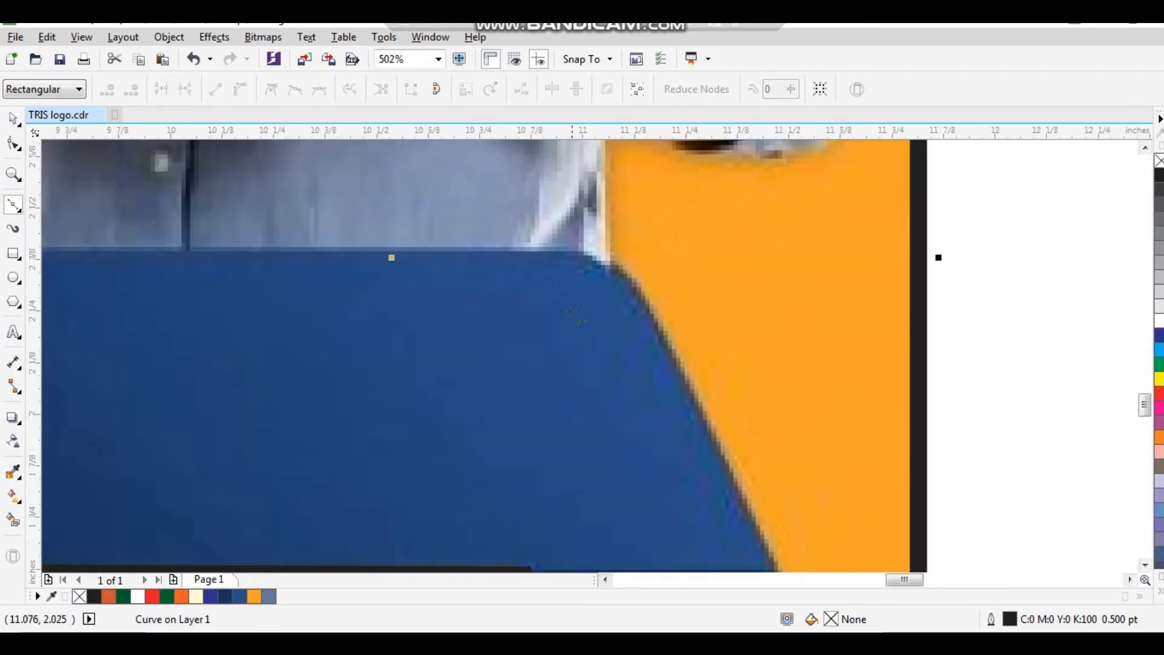
pyautogui.click(538, 251)
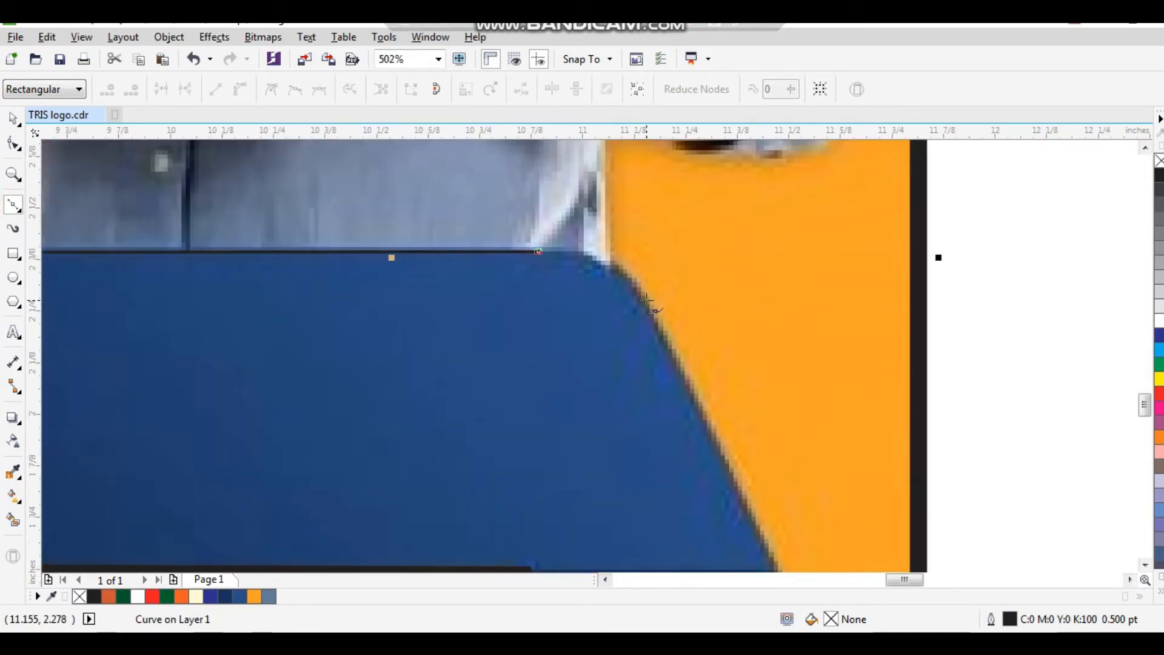
pyautogui.click(647, 301)
# - Continue the second outline down the band's right side, around the fold and along the tail to below the bottom border
pyautogui.scroll(-2, 658, 354)
pyautogui.press('F2')
pyautogui.moveTo(642, 371); pyautogui.dragTo(741, 477)
pyautogui.click(576, 289)
pyautogui.click(572, 353)
pyautogui.scroll(-2, 576, 370)
pyautogui.press('F2')
pyautogui.moveTo(608, 388); pyautogui.dragTo(476, 476)
pyautogui.click(524, 330)
pyautogui.press('space')
# - Set the outline width of the second blue ribbon edge to 2.0 pt
pyautogui.click(612, 277)
pyautogui.click(595, 244)
pyautogui.scroll(-1, 589, 250)
pyautogui.press('F2')
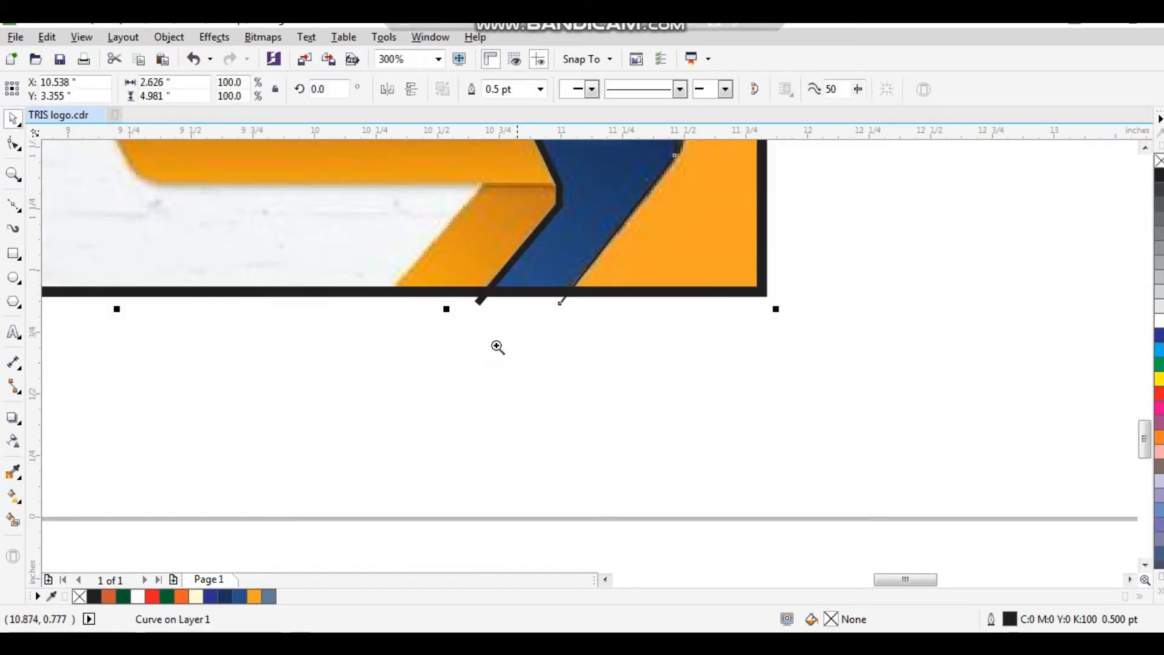
pyautogui.moveTo(496, 339); pyautogui.dragTo(718, 184)
pyautogui.click(580, 444)
pyautogui.click(451, 445)
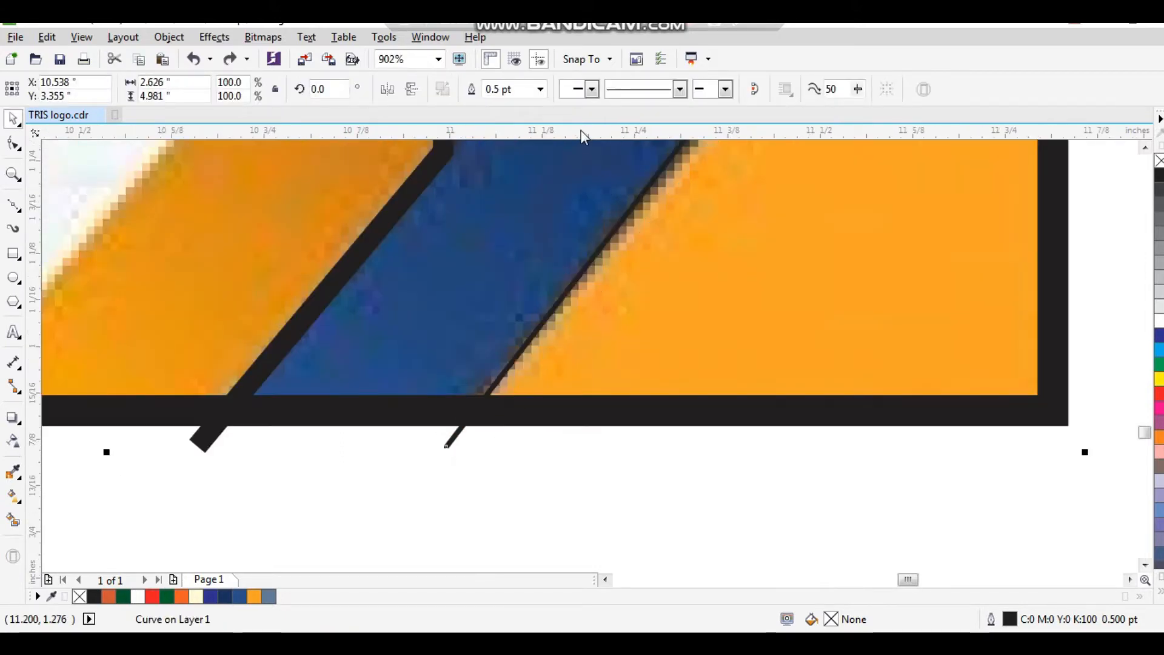
pyautogui.click(539, 89)
pyautogui.click(517, 181)
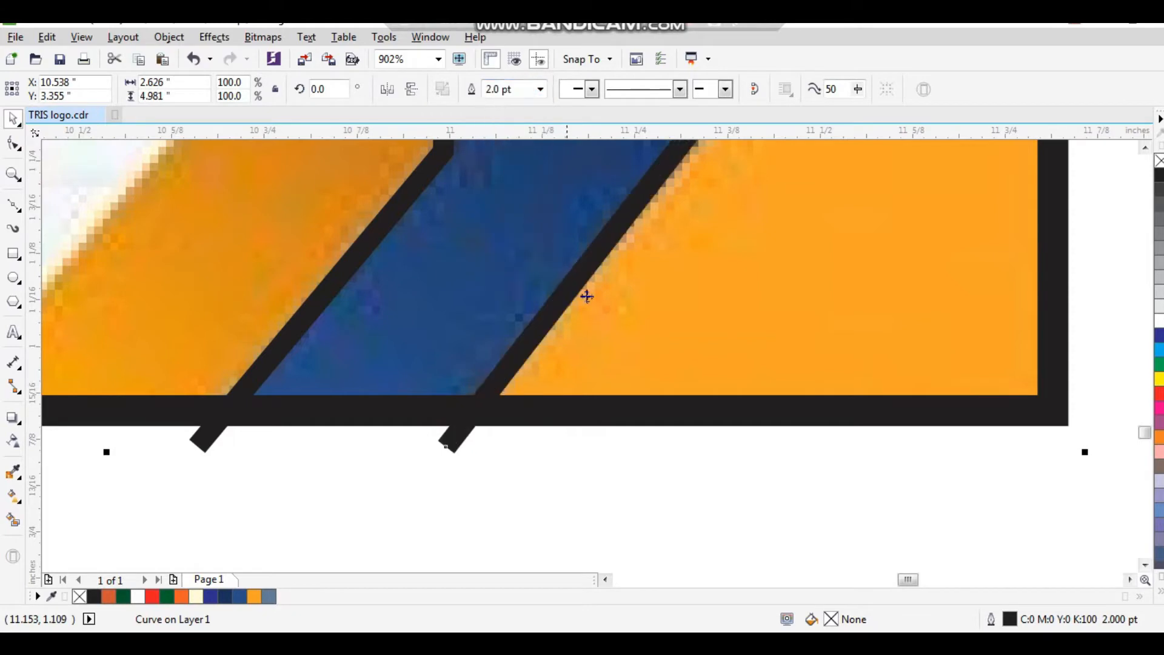
# - Bend the second outline's segment at the blue band's upper-right corner into a curve matching the rounded edge
pyautogui.press('F3')
pyautogui.moveTo(436, 288); pyautogui.dragTo(760, 556)
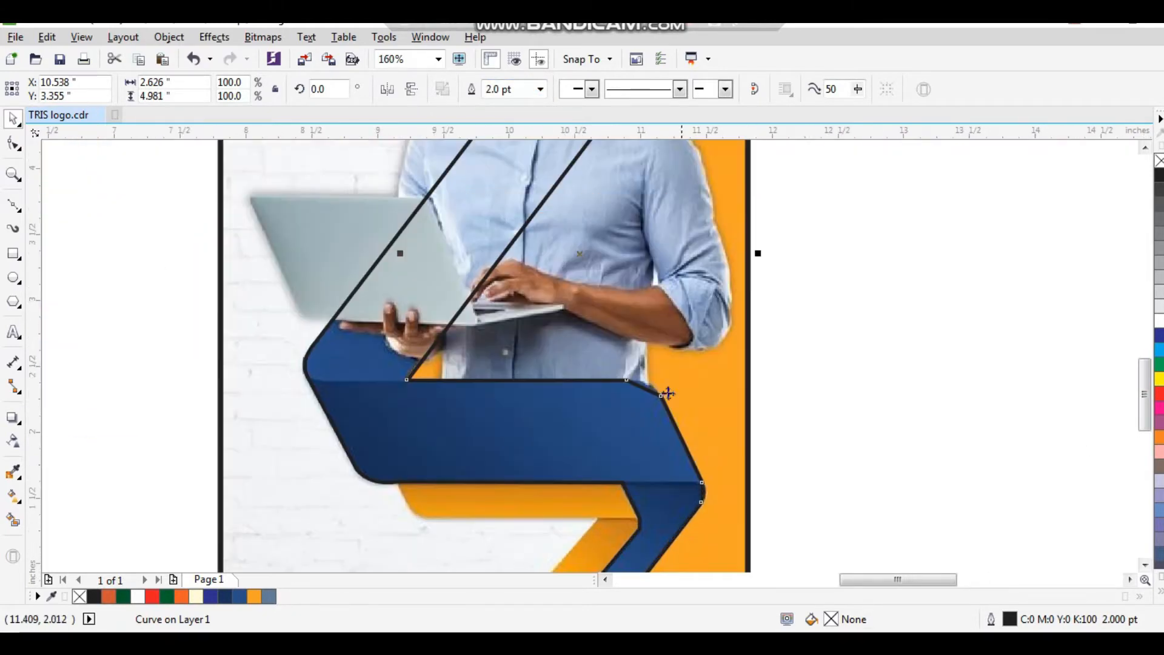
pyautogui.press('F10')
pyautogui.scroll(5, 644, 400)
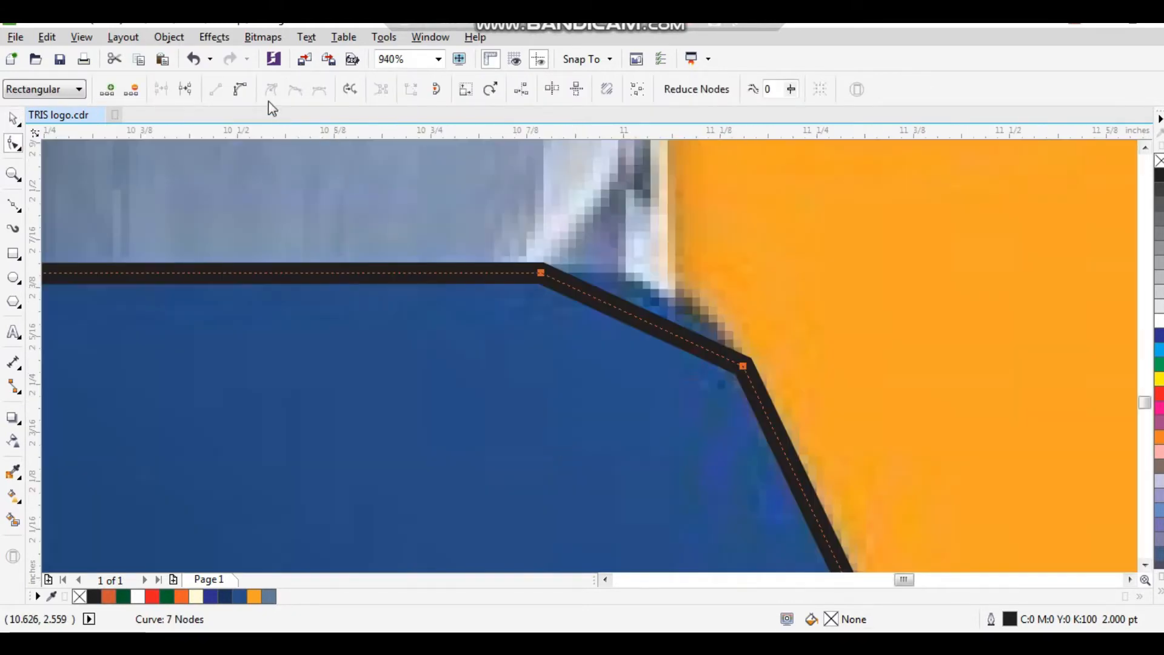
pyautogui.click(616, 314)
pyautogui.moveTo(644, 327); pyautogui.dragTo(663, 304)
pyautogui.scroll(-4, 656, 308)
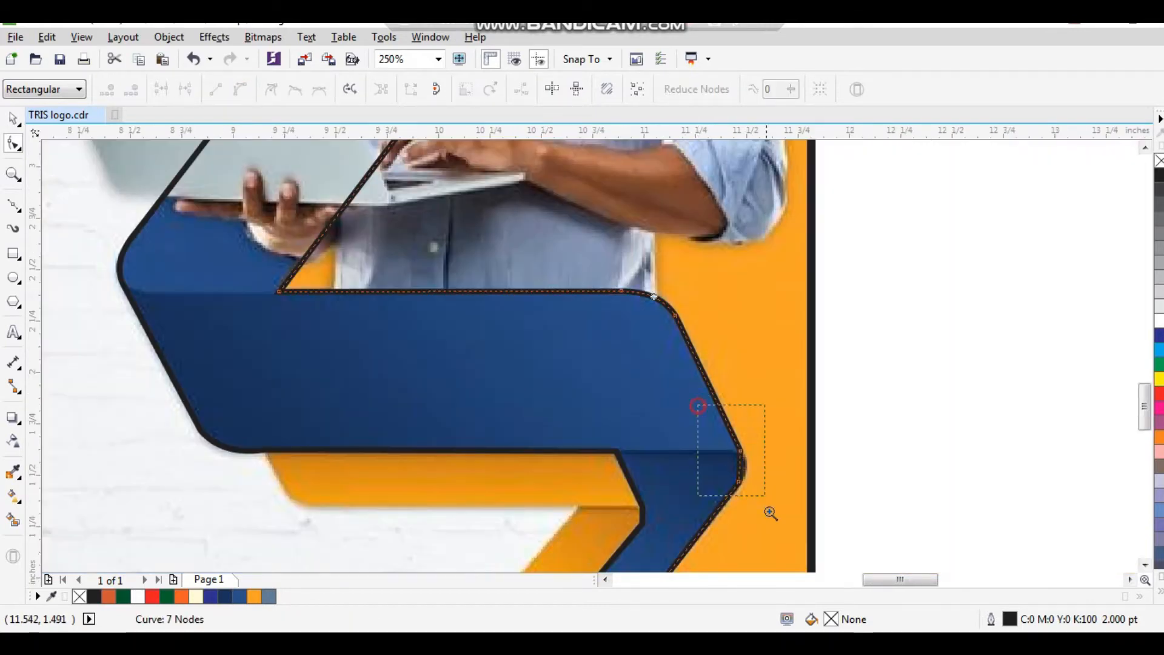
# - Bend the second outline's short segment at the blue ribbon's lower-right fold outwards into a curve
pyautogui.moveTo(770, 513); pyautogui.dragTo(767, 503)
pyautogui.moveTo(608, 379); pyautogui.dragTo(670, 404)
pyautogui.scroll(-4, 624, 382)
pyautogui.scroll(-1, 636, 367)
pyautogui.press('space')
pyautogui.click(696, 355)
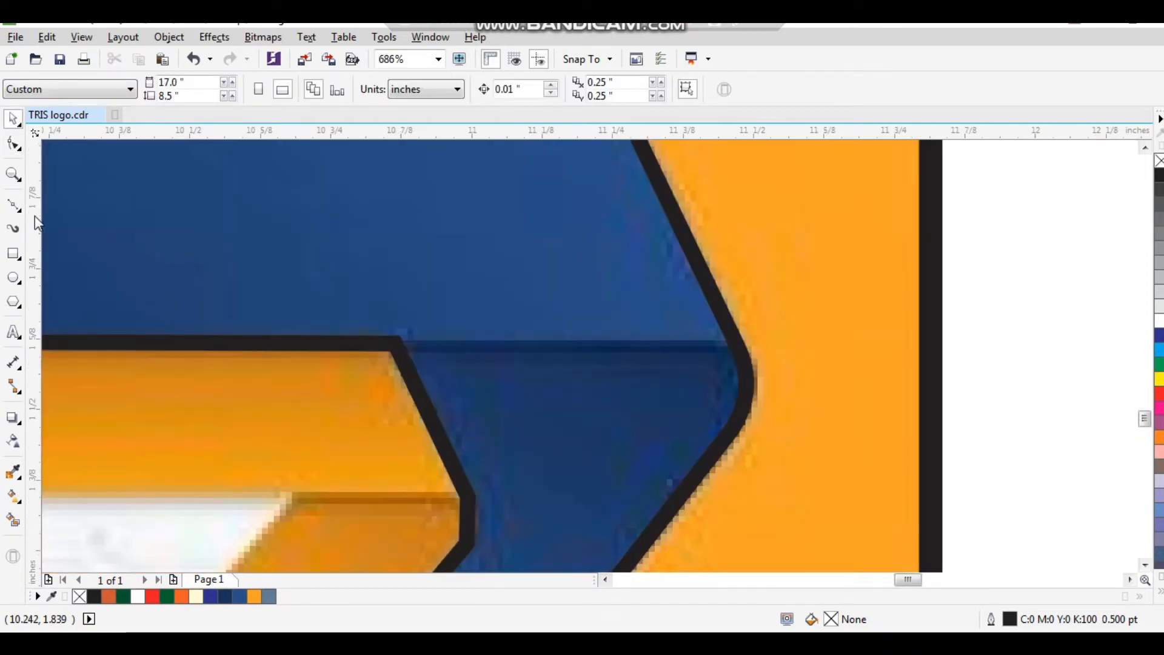
# - Draw a horizontal line about 0.755 inches long across the blue ribbon's lower-right fold with a 2.0 pt outline
pyautogui.click(14, 206)
pyautogui.moveTo(369, 341); pyautogui.dragTo(769, 341)
pyautogui.press('space')
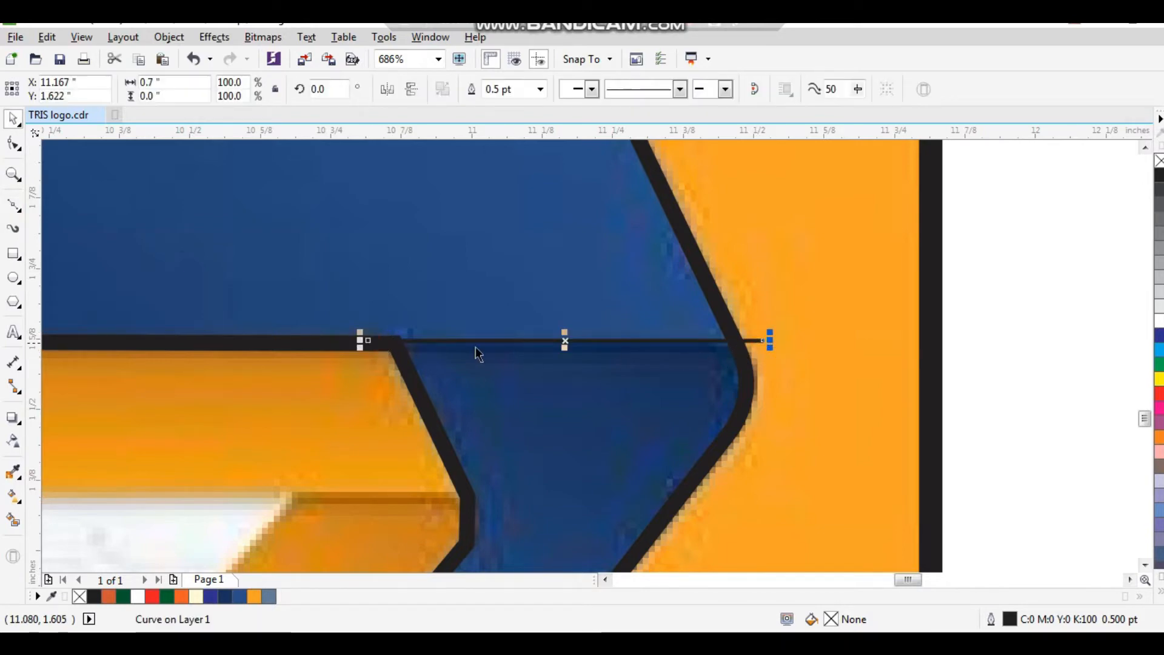
pyautogui.moveTo(367, 341); pyautogui.dragTo(345, 341)
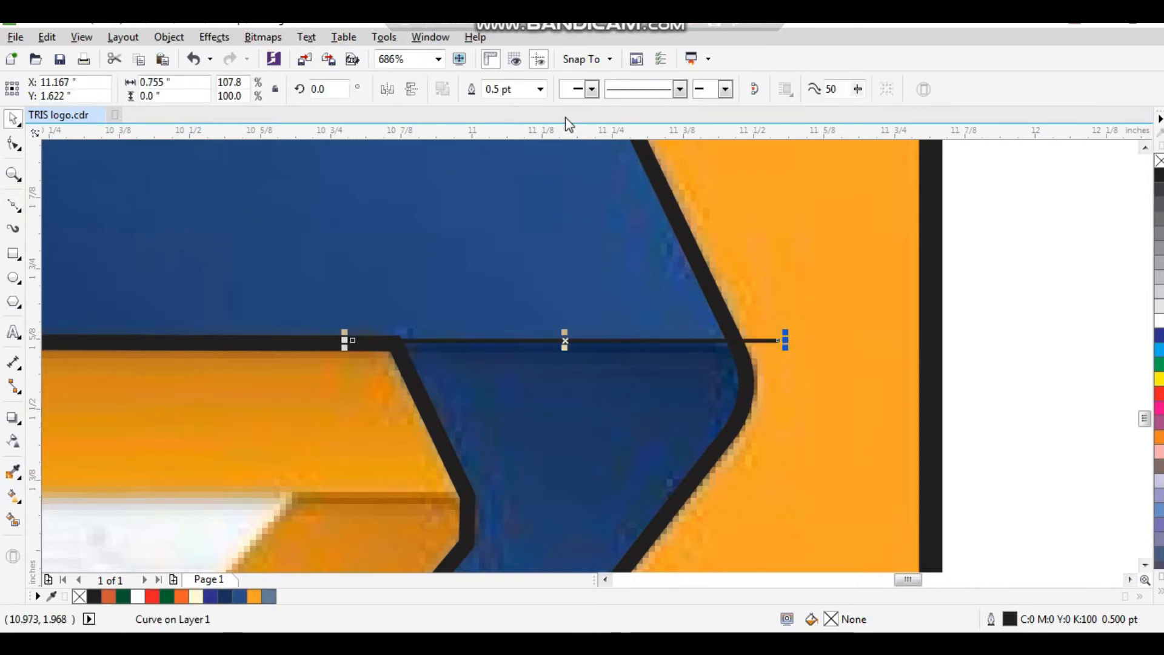
pyautogui.click(540, 91)
pyautogui.click(522, 184)
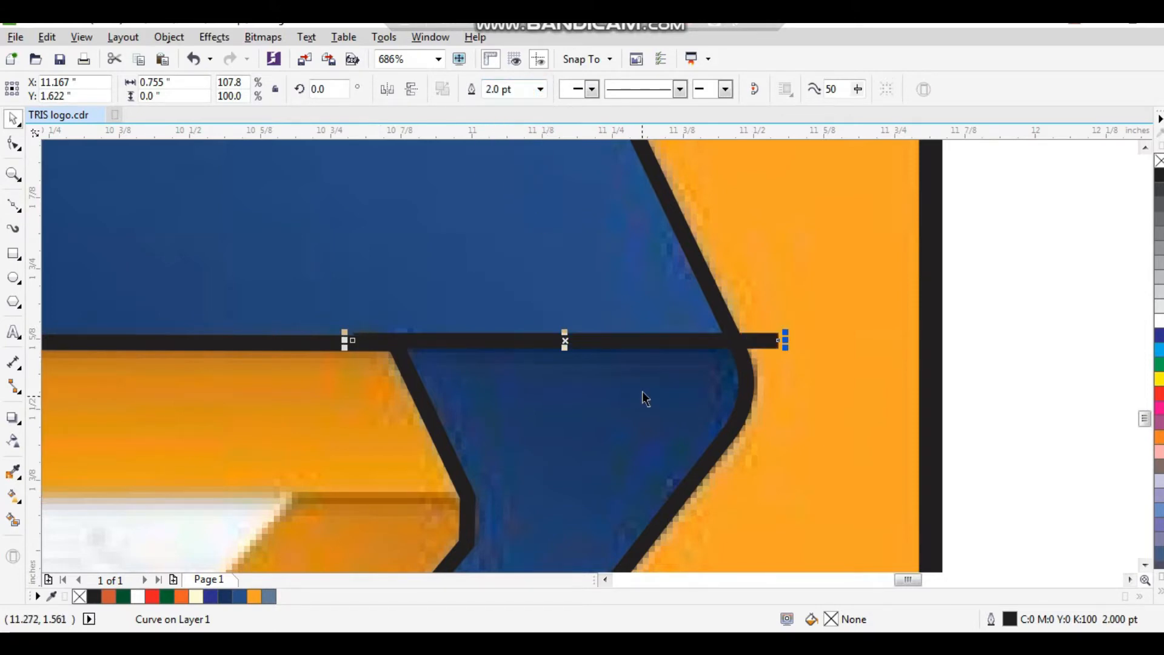
# - Copy the horizontal fold line to the ribbon's upper-left fold and shift it so it crosses the outer edge
pyautogui.scroll(-5, 640, 393)
pyautogui.scroll(4, 603, 353)
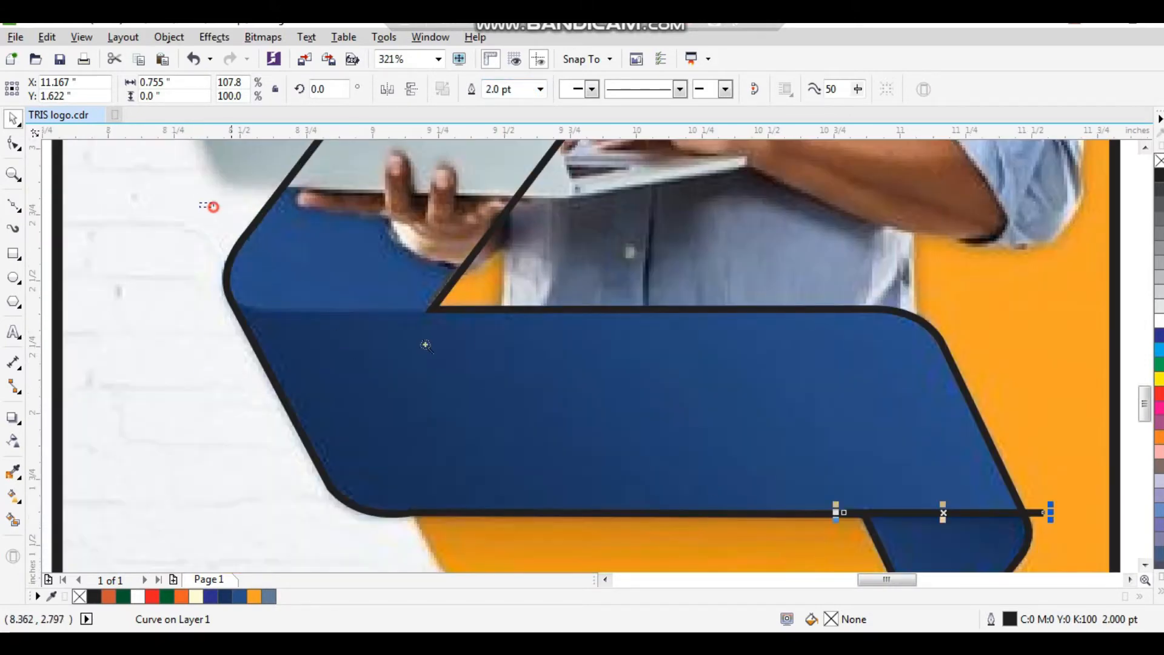
pyautogui.scroll(1, 928, 476)
pyautogui.moveTo(941, 474); pyautogui.dragTo(309, 254)
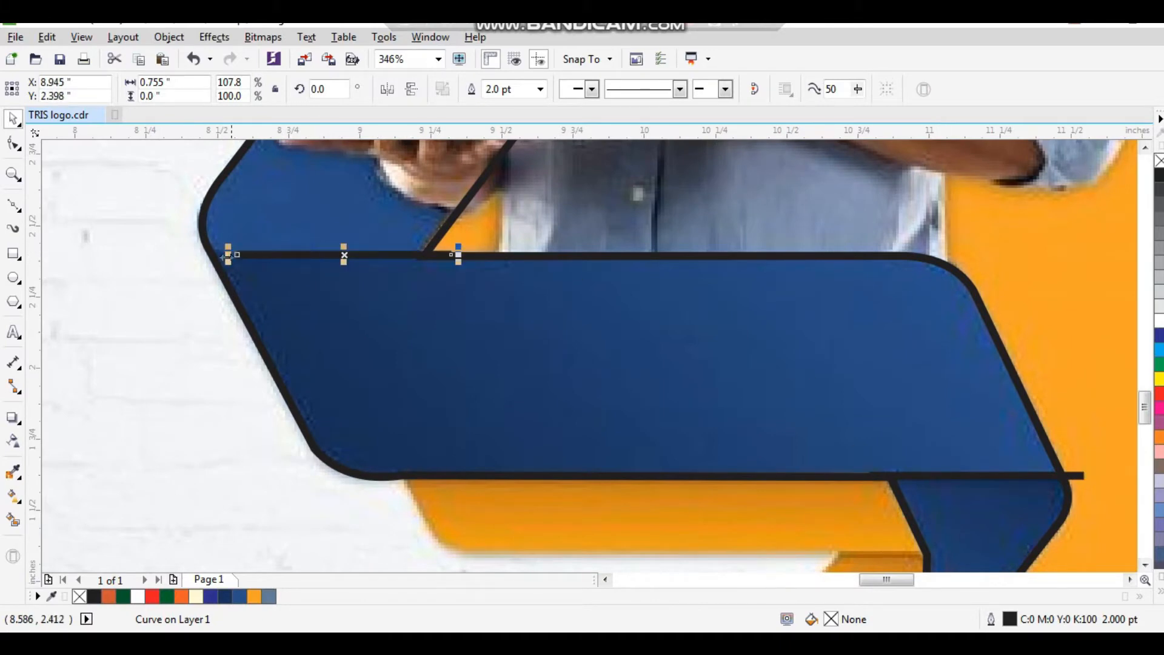
pyautogui.moveTo(228, 256); pyautogui.dragTo(158, 262)
pyautogui.click(213, 312)
pyautogui.hotkey('shift', 'F2')
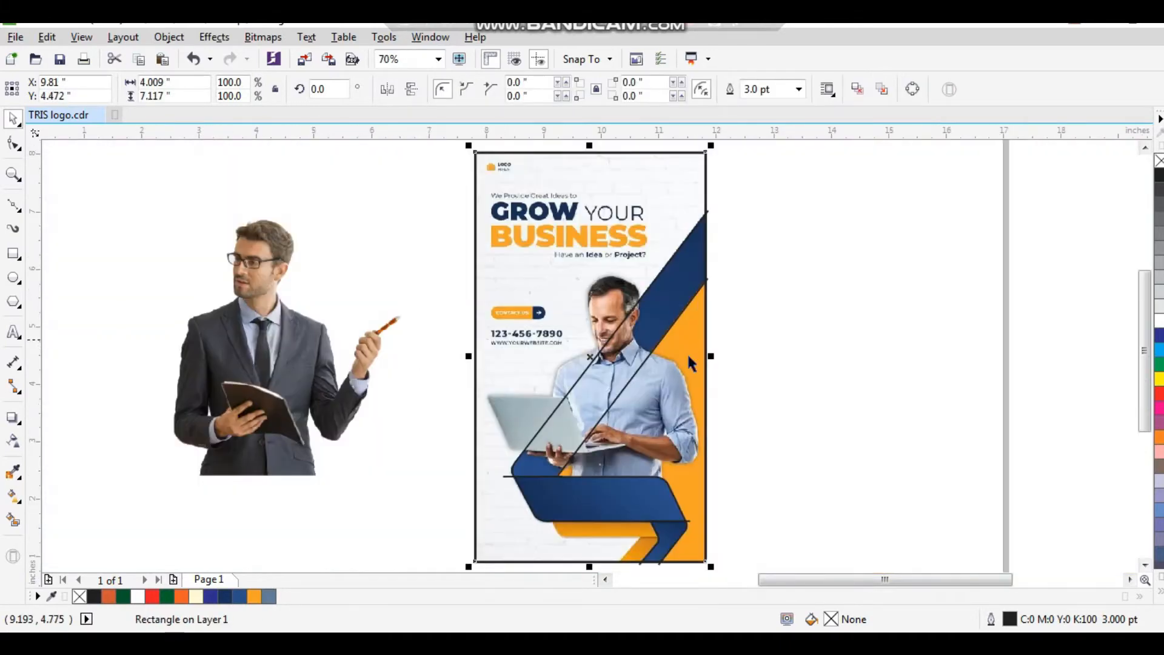
# - Trace the orange ribbon from the blue band around its lower-left corner, along its lower edge and down past the poster's bottom border
pyautogui.click(724, 356)
pyautogui.press('F2')
pyautogui.moveTo(783, 214); pyautogui.dragTo(452, 585)
pyautogui.moveTo(731, 411); pyautogui.dragTo(455, 535)
pyautogui.scroll(-1, 743, 340)
pyautogui.press('F2')
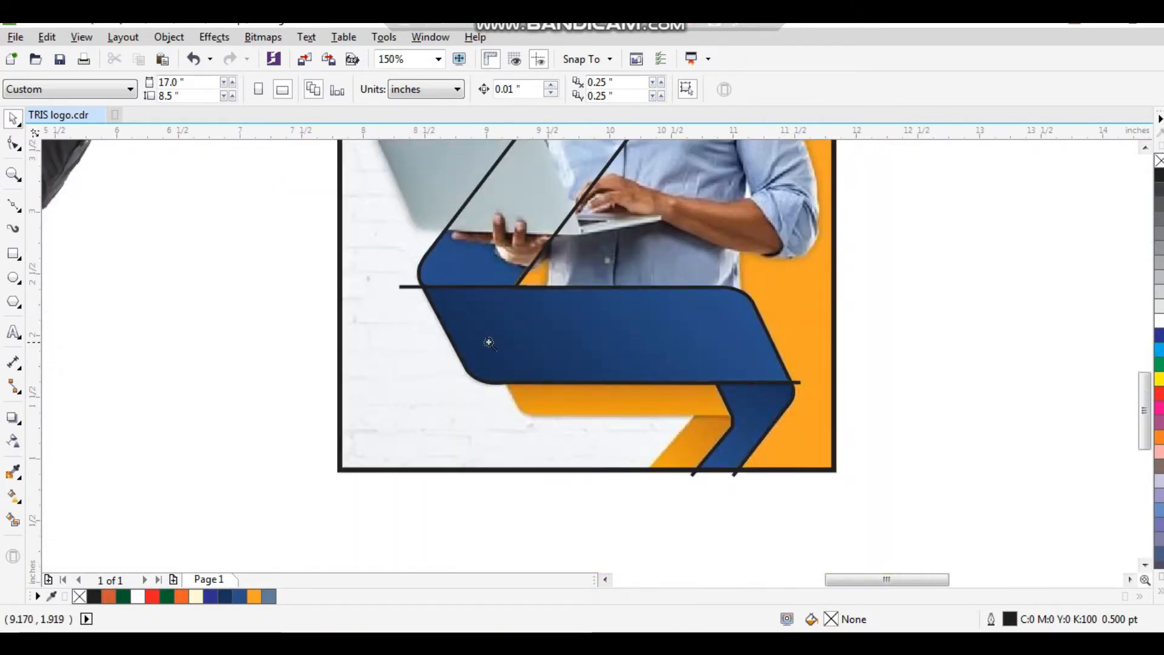
pyautogui.moveTo(743, 491); pyautogui.dragTo(742, 490)
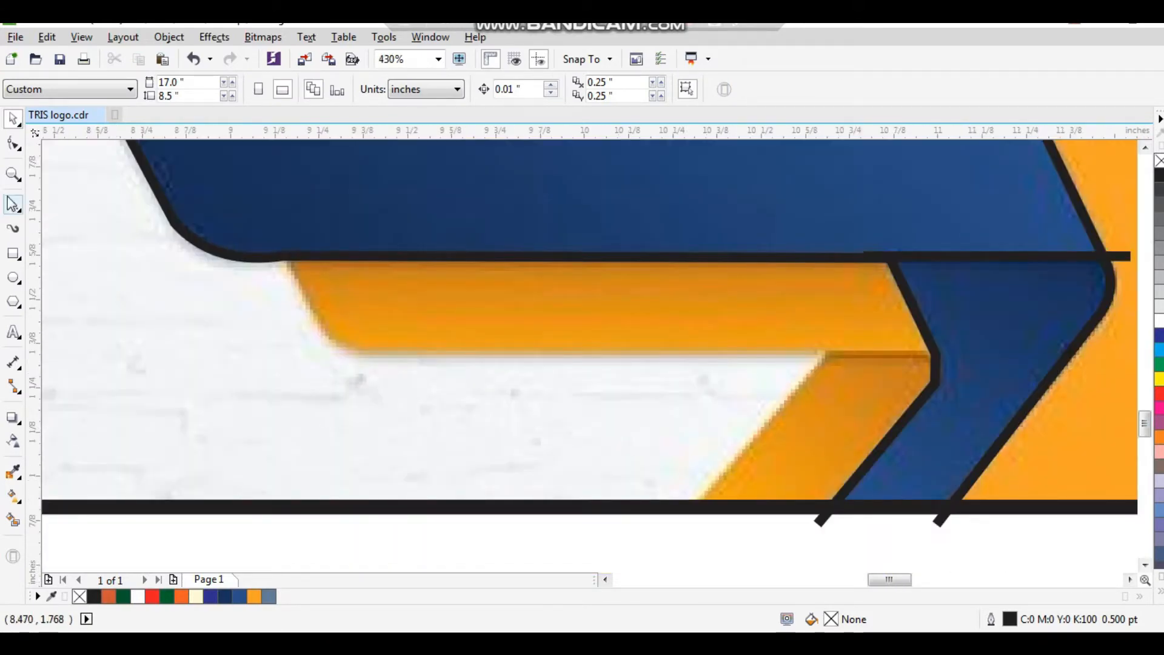
pyautogui.click(13, 204)
pyautogui.click(325, 331)
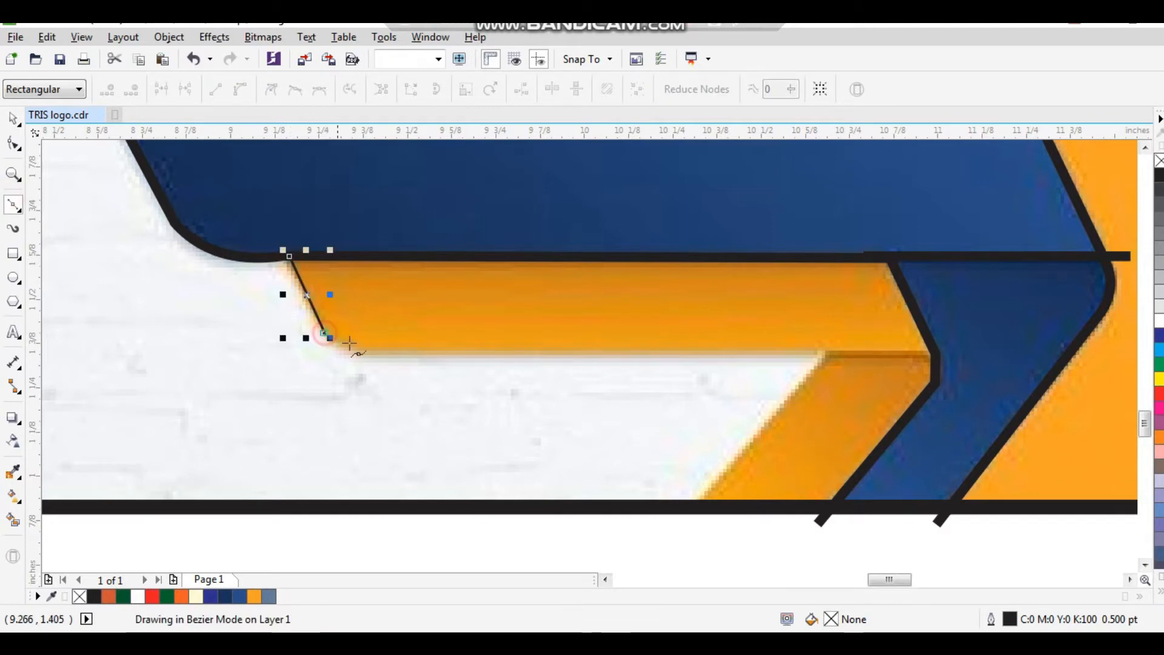
pyautogui.click(371, 351)
pyautogui.click(825, 354)
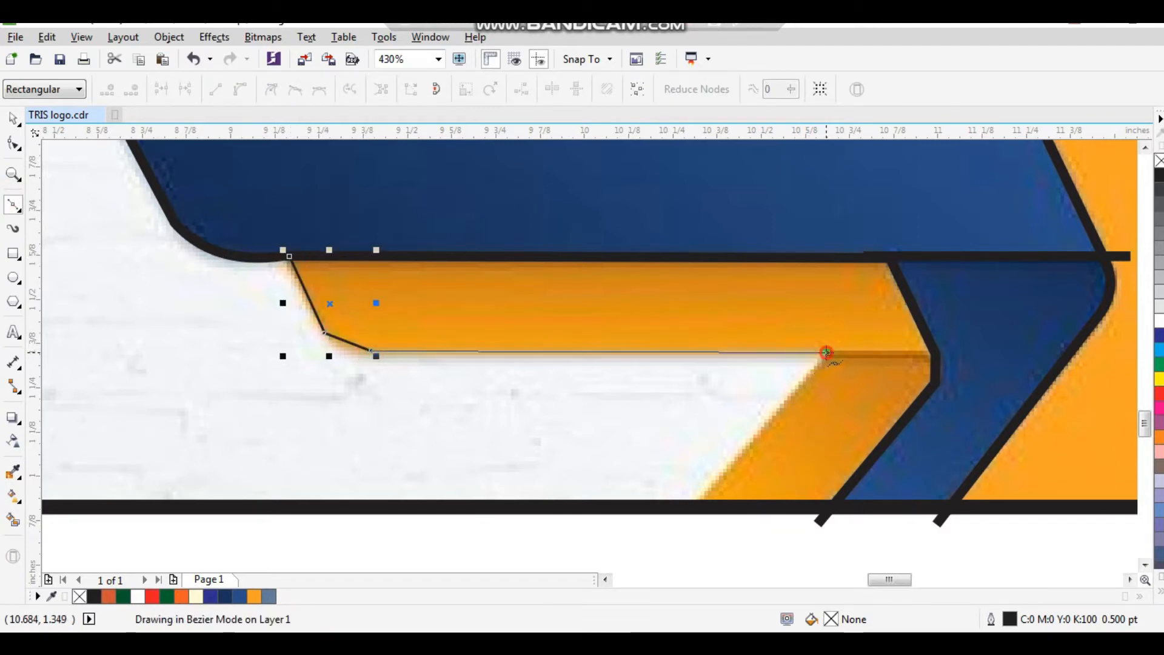
pyautogui.click(682, 531)
pyautogui.press('space')
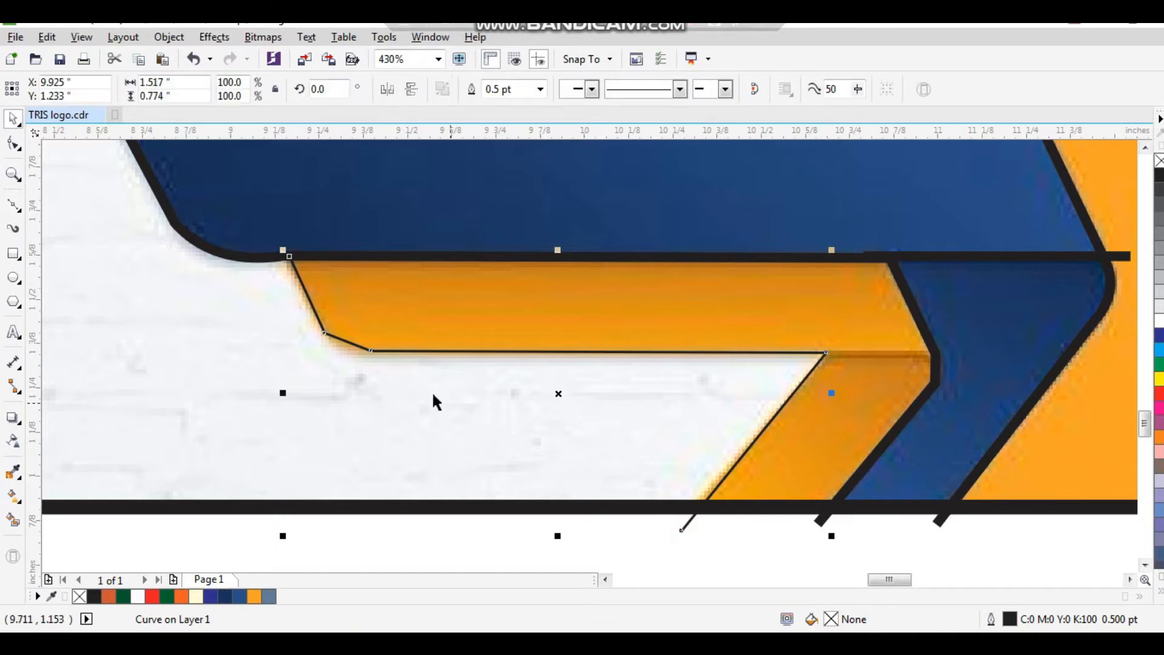
# - Extend the orange outline's start point above the blue band's lower edge and bend its lower-left corner segment into a curve
pyautogui.press('F10')
pyautogui.moveTo(289, 256); pyautogui.dragTo(284, 241)
pyautogui.press('space')
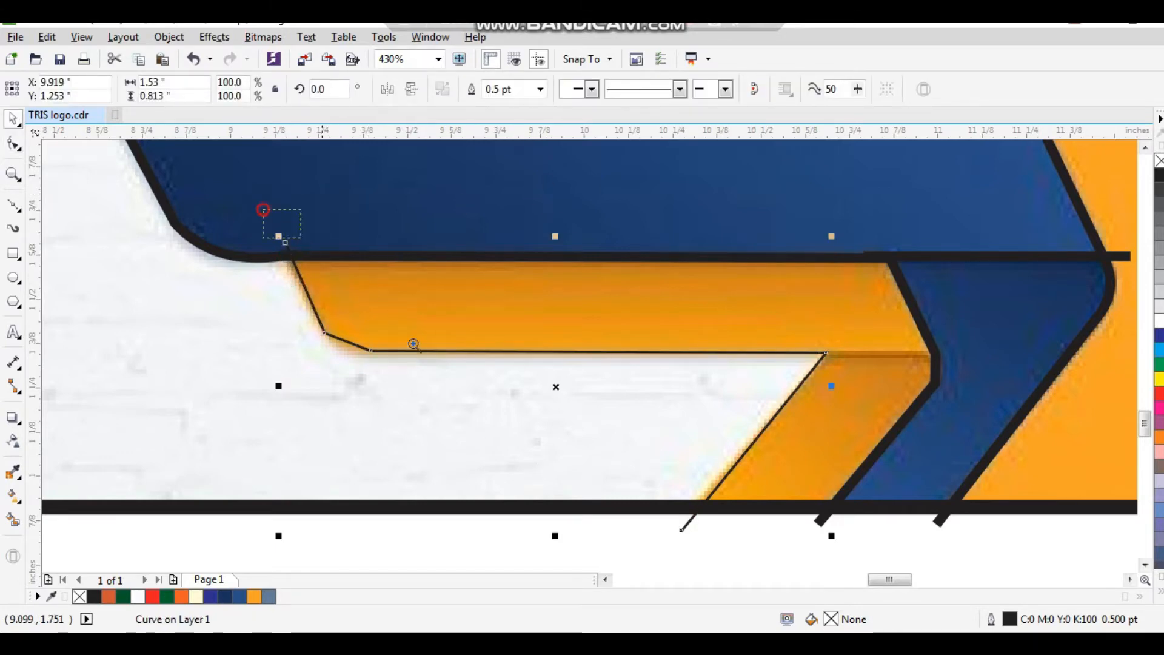
pyautogui.scroll(2, 287, 226)
pyautogui.press('F10')
pyautogui.click(490, 401)
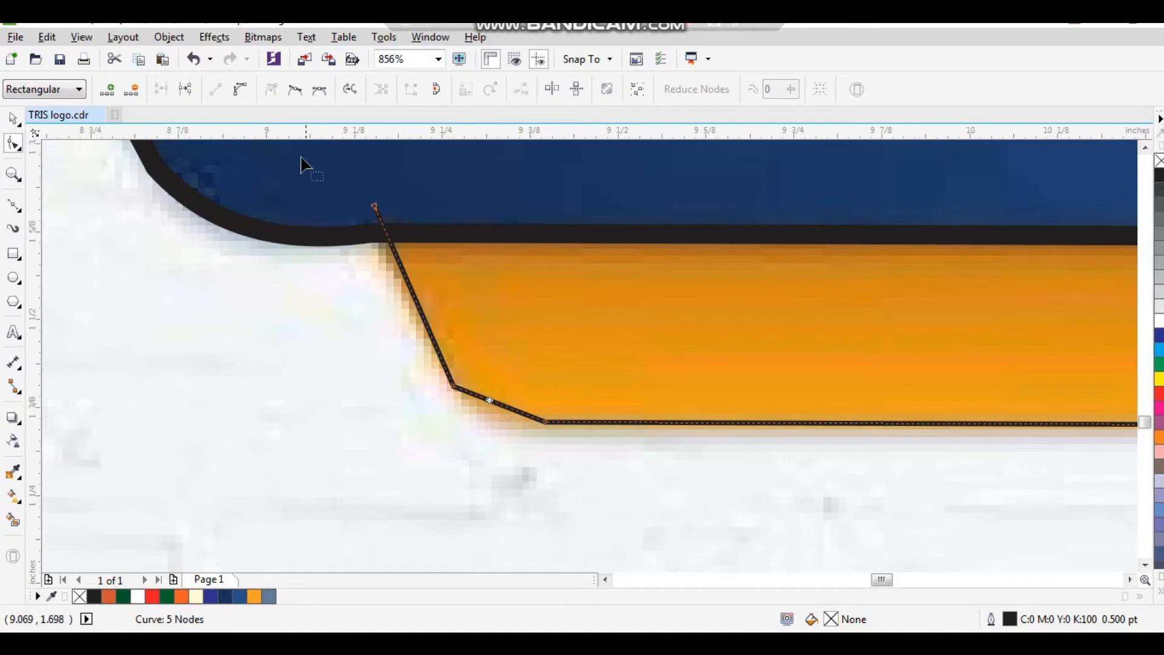
pyautogui.click(240, 91)
pyautogui.moveTo(498, 412); pyautogui.dragTo(493, 416)
pyautogui.press('space')
# - Set the orange ribbon outline's width to 2.0 pt
pyautogui.scroll(-3, 494, 363)
pyautogui.press('F2')
pyautogui.moveTo(464, 317); pyautogui.dragTo(678, 453)
pyautogui.click(542, 92)
pyautogui.click(523, 188)
pyautogui.click(541, 90)
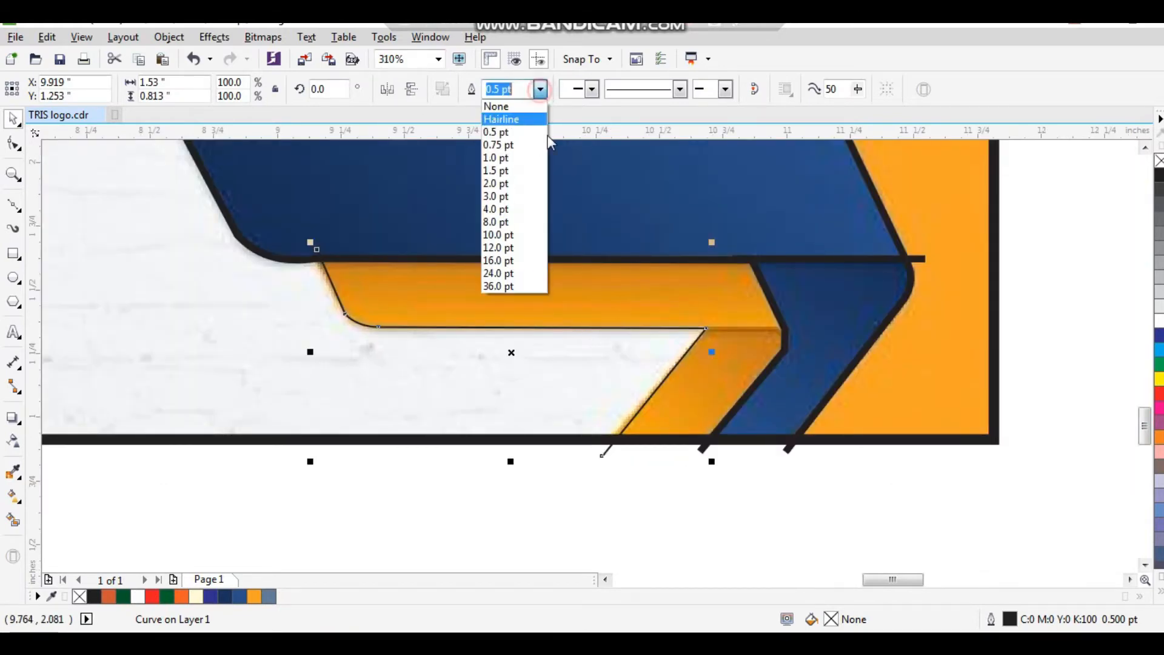
pyautogui.click(522, 192)
# - Copy the horizontal fold line to the orange ribbon's lower-right fold and shorten it to about 0.49 in
pyautogui.press('F2')
pyautogui.moveTo(641, 271); pyautogui.dragTo(743, 344)
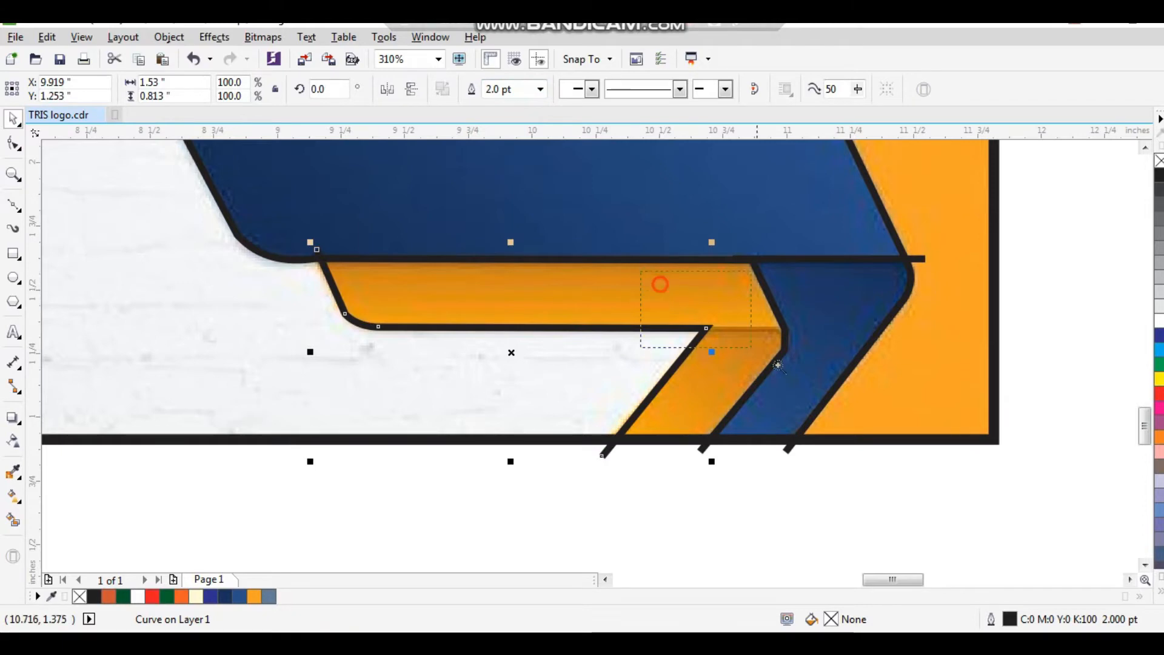
pyautogui.moveTo(829, 406); pyautogui.dragTo(829, 406)
pyautogui.scroll(-1, 728, 331)
pyautogui.moveTo(762, 239); pyautogui.dragTo(677, 352)
pyautogui.moveTo(848, 337); pyautogui.dragTo(741, 344)
pyautogui.click(712, 372)
# - Convert the short vertical segment at the blue tail's inner corner to a curve and bend it outward
pyautogui.press('F2')
pyautogui.moveTo(674, 309); pyautogui.dragTo(761, 408)
pyautogui.press('F10')
pyautogui.click(580, 333)
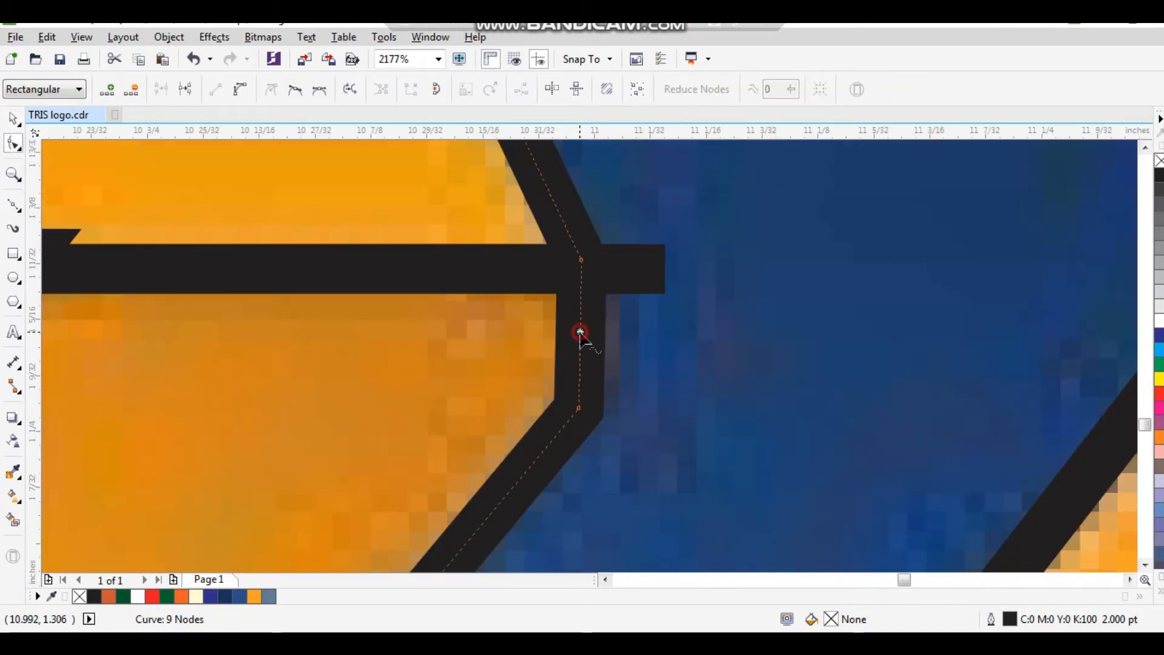
pyautogui.click(241, 89)
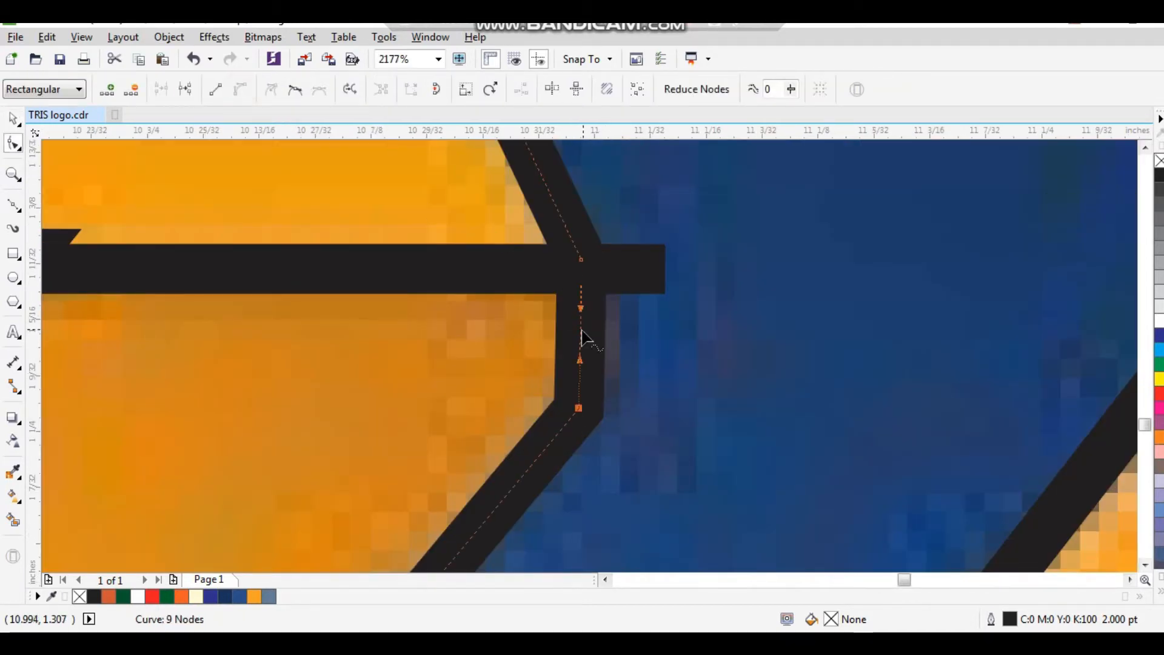
pyautogui.moveTo(585, 330); pyautogui.dragTo(601, 332)
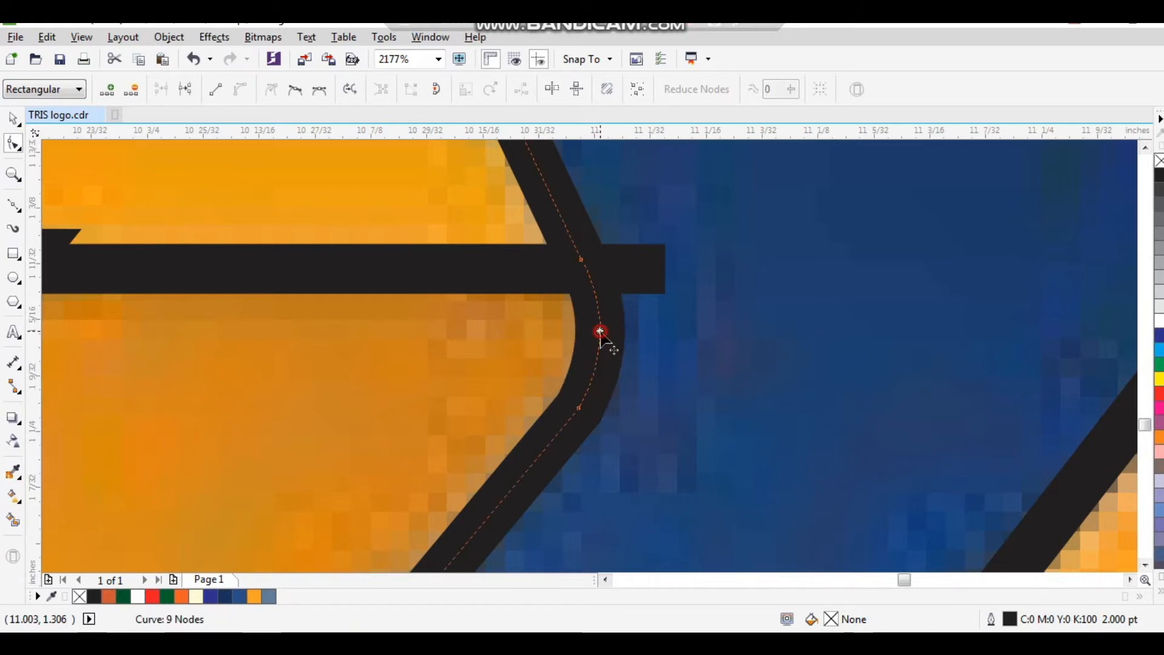
pyautogui.scroll(-4, 625, 351)
pyautogui.press('space')
pyautogui.click(734, 338)
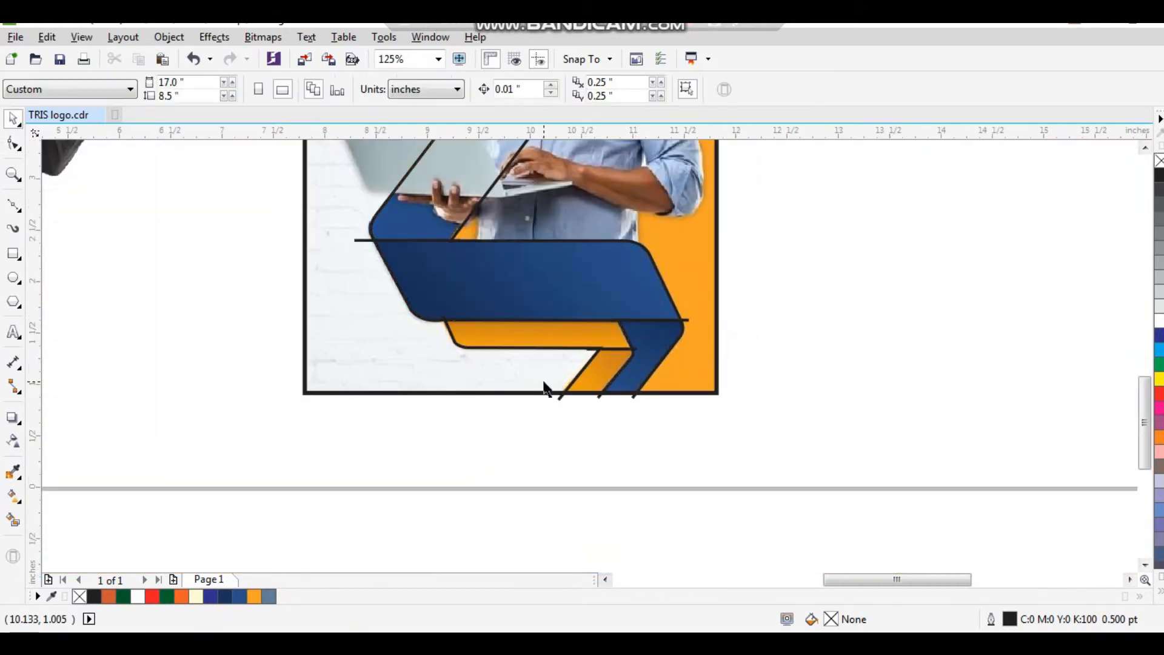
# - Examine the traced ribbon outlines over the whole poster
pyautogui.click(547, 382)
pyautogui.hotkey('shift', 'F2')
pyautogui.scroll(-3, 606, 409)
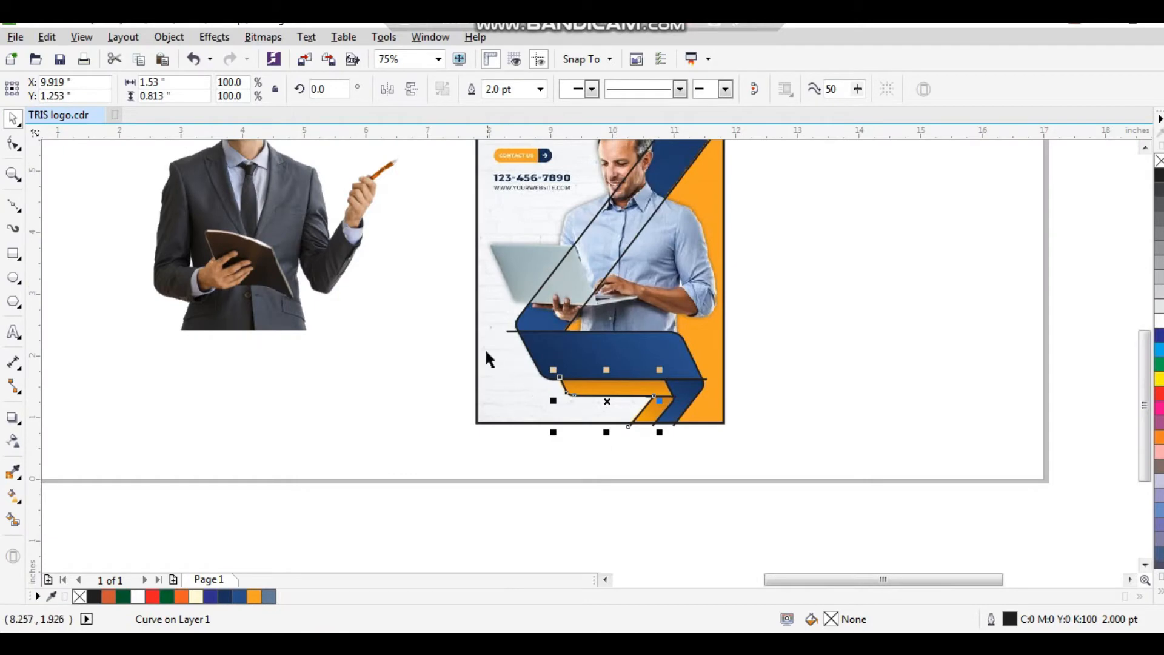
pyautogui.click(476, 340)
pyautogui.scroll(-1, 745, 330)
pyautogui.click(759, 322)
pyautogui.moveTo(770, 249)
pyautogui.mouseDown()
pyautogui.moveTo(568, 520)
pyautogui.moveTo(495, 587)
pyautogui.mouseUp()
pyautogui.click(752, 350)
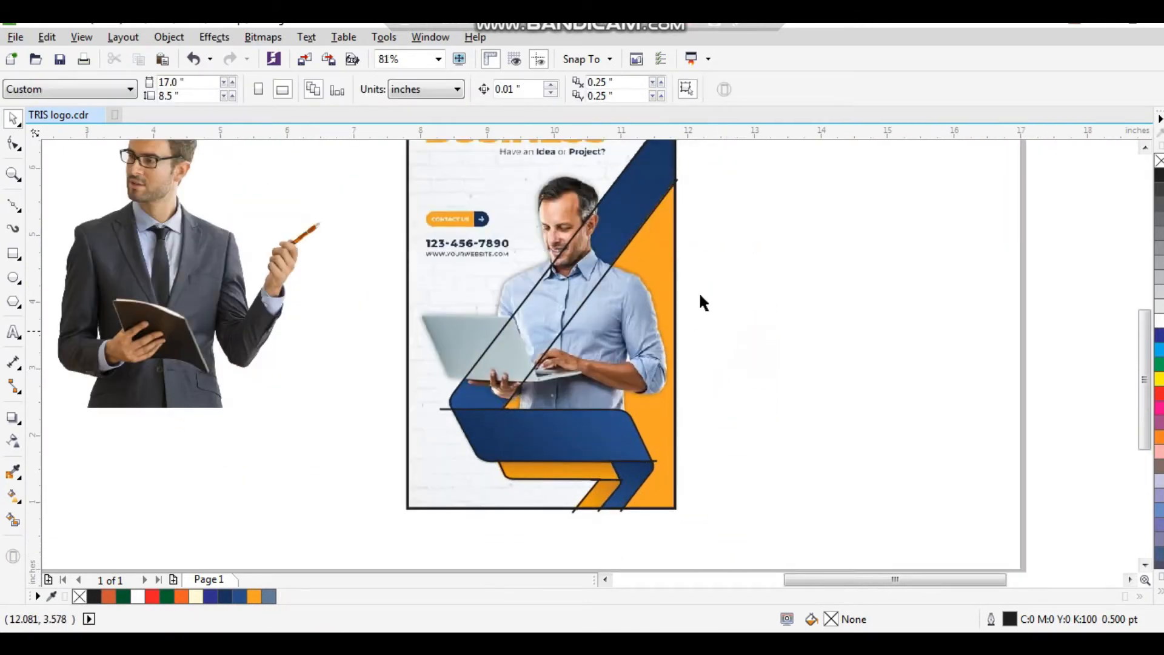
pyautogui.moveTo(752, 165); pyautogui.dragTo(455, 508)
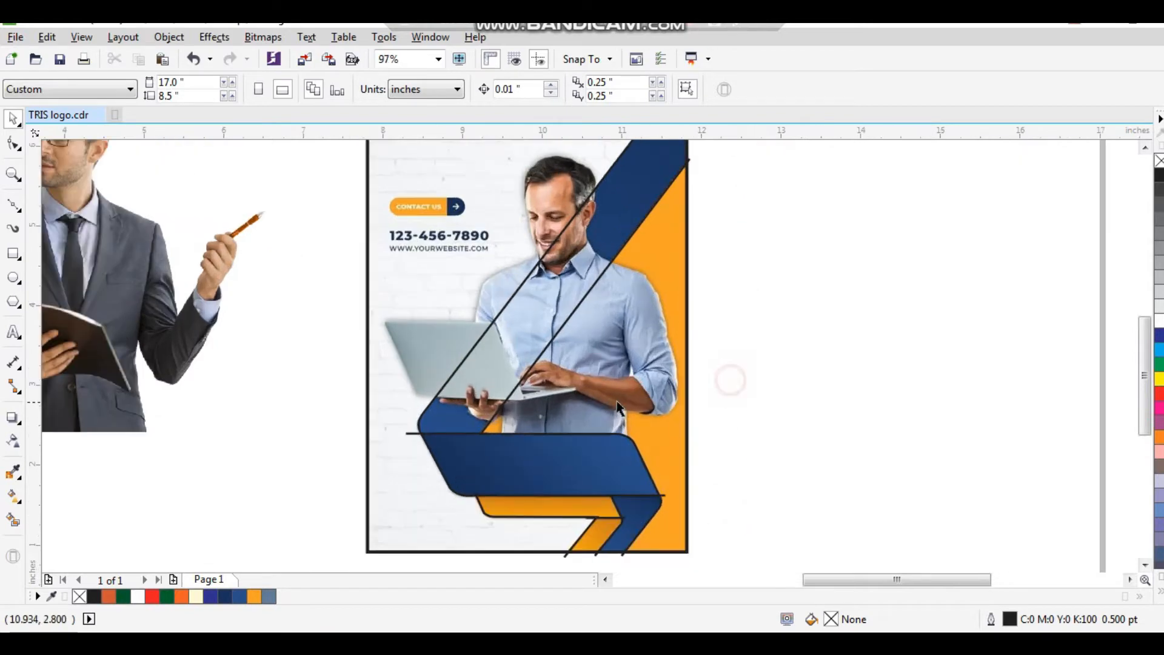
pyautogui.scroll(-3, 617, 402)
pyautogui.press('F2')
pyautogui.moveTo(750, 160); pyautogui.dragTo(485, 501)
pyautogui.click(519, 290)
pyautogui.moveTo(509, 292); pyautogui.dragTo(720, 312)
pyautogui.hotkey('ctrl', 'z')
# - Move the poster image out from under the tracing and place it beside the frame's right edge
pyautogui.click(548, 386)
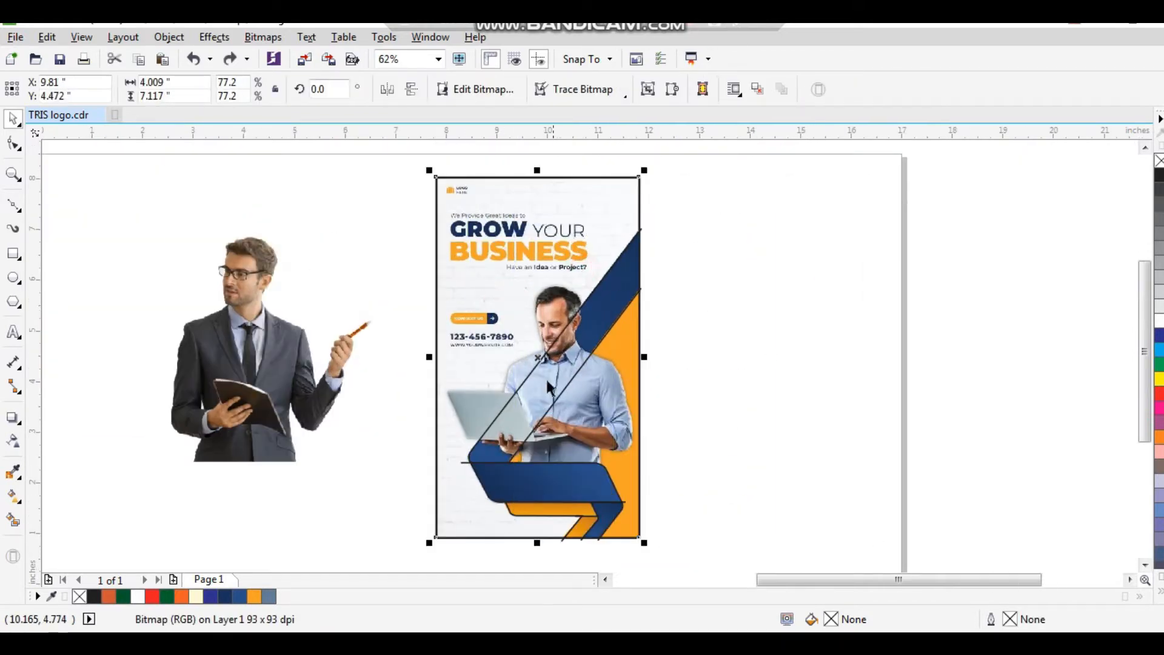
pyautogui.moveTo(533, 360); pyautogui.dragTo(740, 367)
pyautogui.click(904, 281)
pyautogui.press('F2')
pyautogui.moveTo(901, 161); pyautogui.dragTo(380, 559)
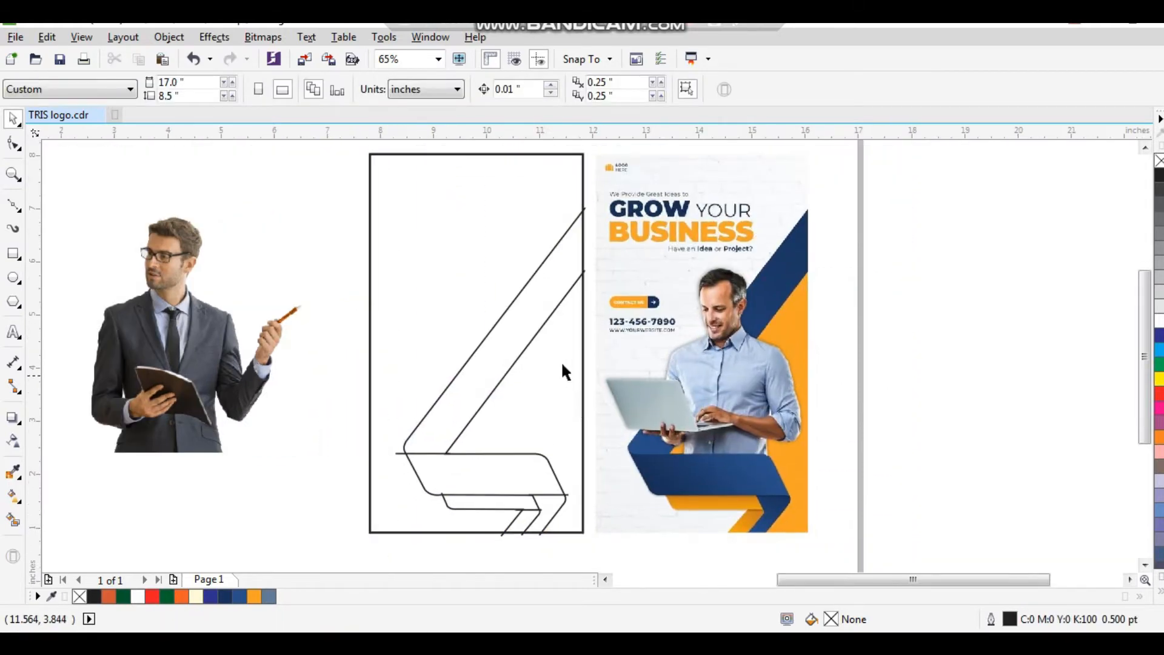
# - Smart Fill the long diagonal ribbon and the wide horizontal band with blue-grey
pyautogui.click(533, 330)
pyautogui.press('F2')
pyautogui.moveTo(757, 182); pyautogui.dragTo(374, 521)
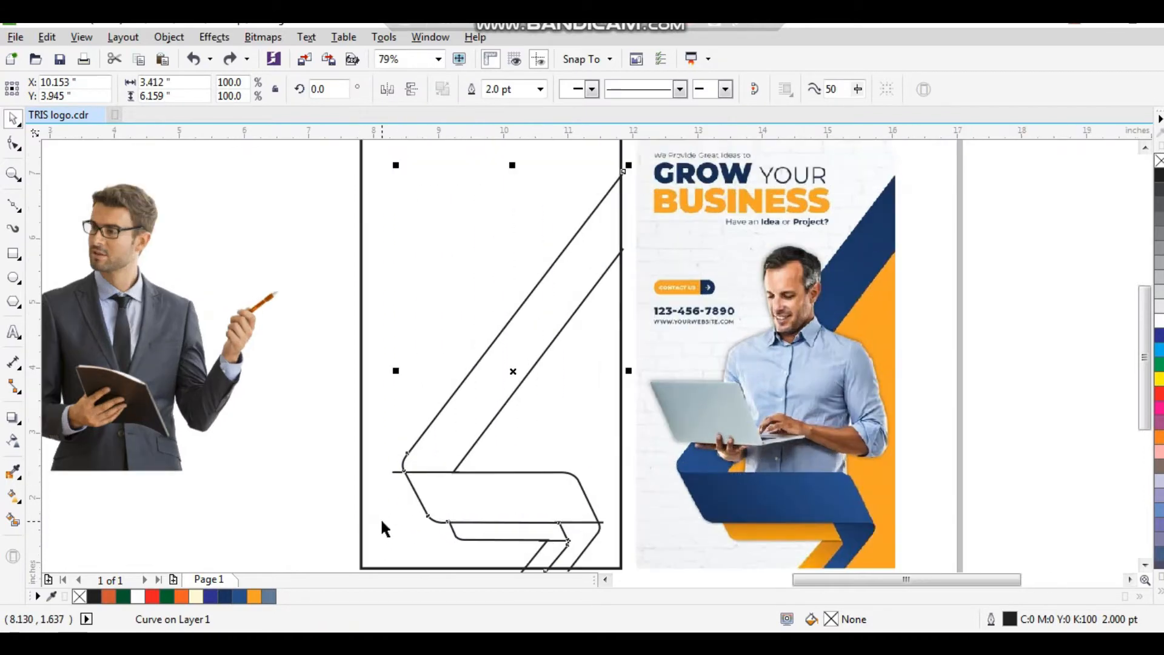
pyautogui.click(14, 520)
pyautogui.click(525, 341)
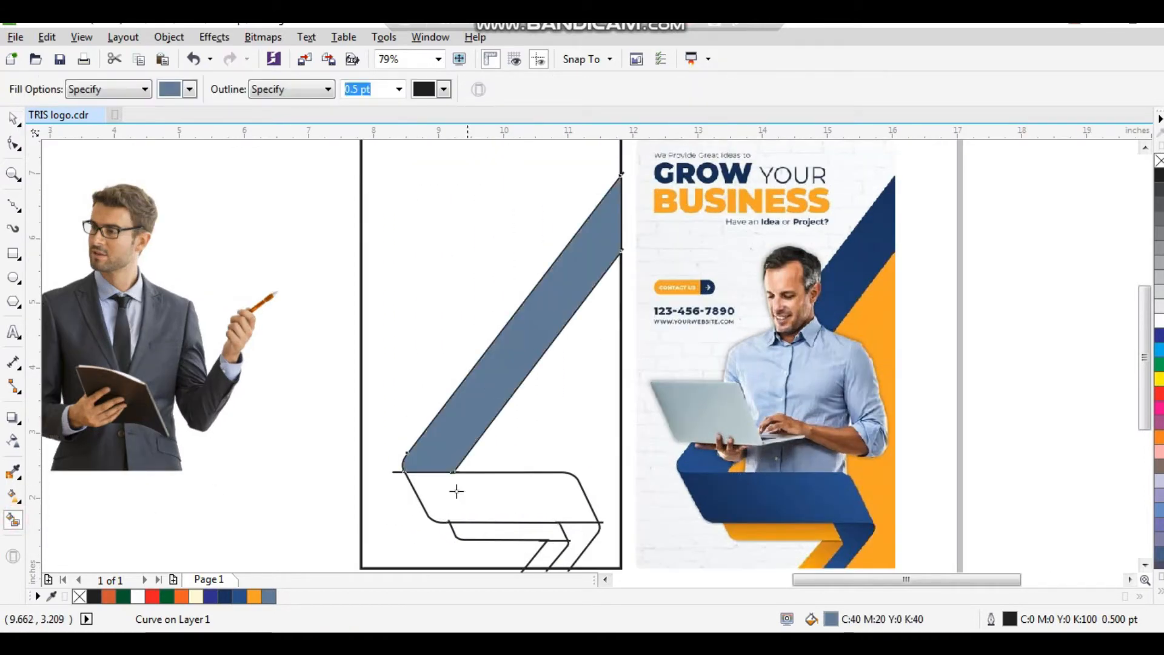
pyautogui.click(467, 496)
pyautogui.moveTo(656, 580); pyautogui.dragTo(662, 608)
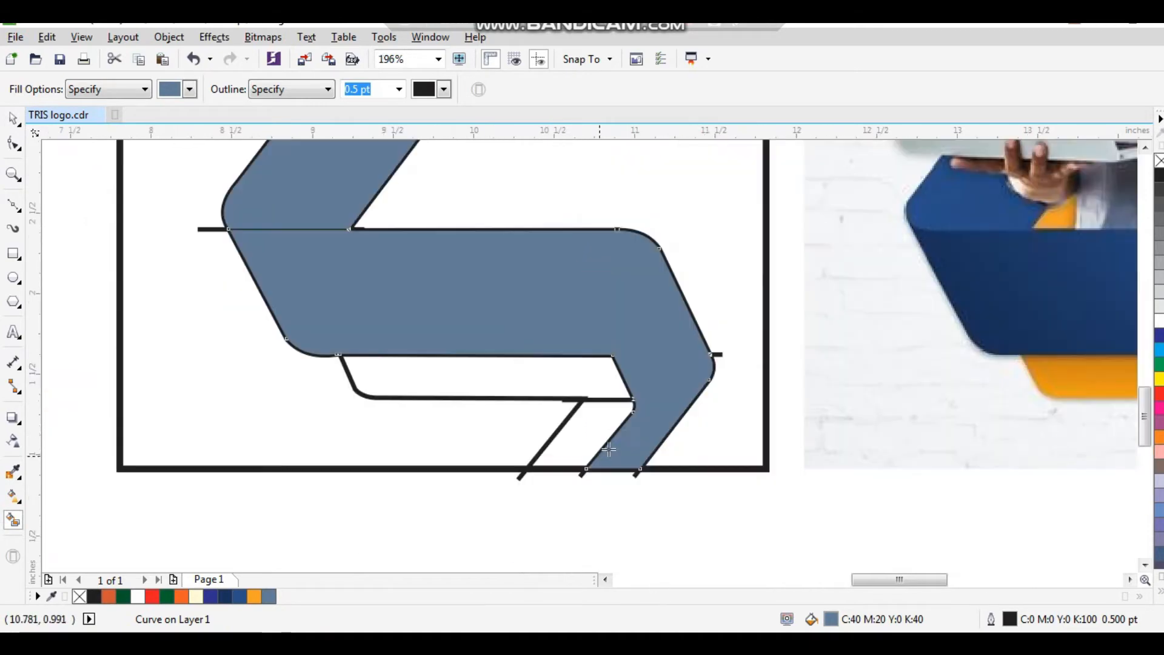
# - Send the filled band to the back and stretch the lower-right fold line to about 0.91 in, past the ribbon's outer edge
pyautogui.press('space')
pyautogui.moveTo(785, 301); pyautogui.dragTo(570, 485)
pyautogui.hotkey('shift', 'pagedown')
pyautogui.click(595, 268)
pyautogui.moveTo(582, 273); pyautogui.dragTo(568, 269)
pyautogui.moveTo(677, 267); pyautogui.dragTo(733, 268)
# - Try to Smart Fill the blue tail below the lower-right fold line
pyautogui.click(13, 525)
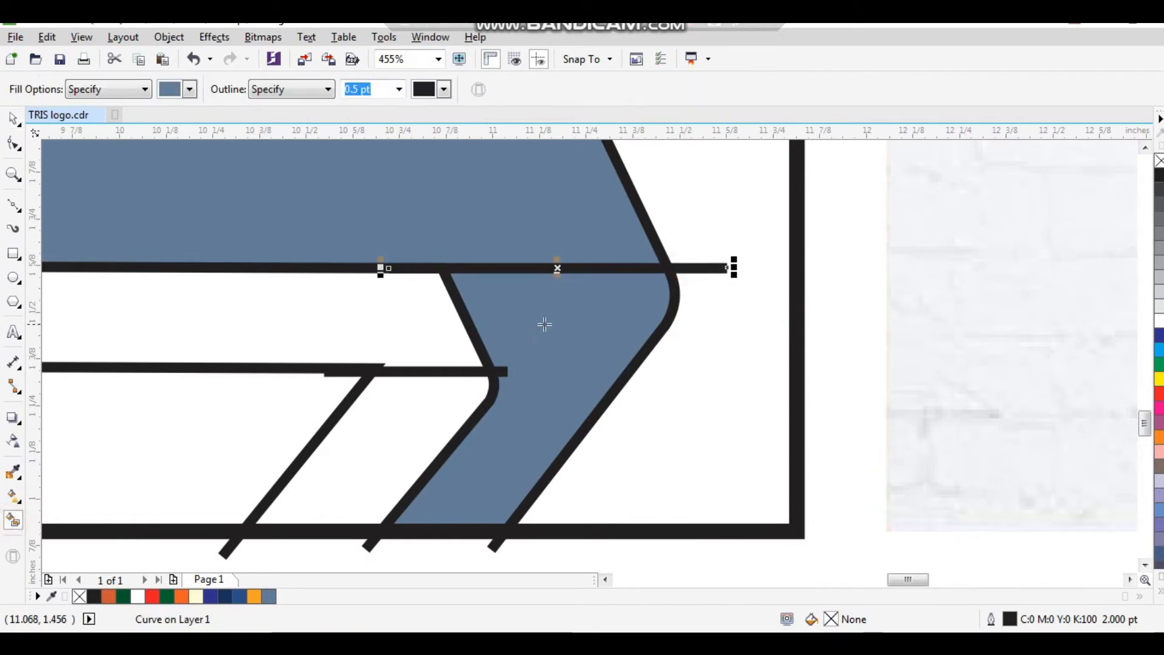
pyautogui.click(575, 322)
pyautogui.press('space')
pyautogui.hotkey('ctrl', 'z')
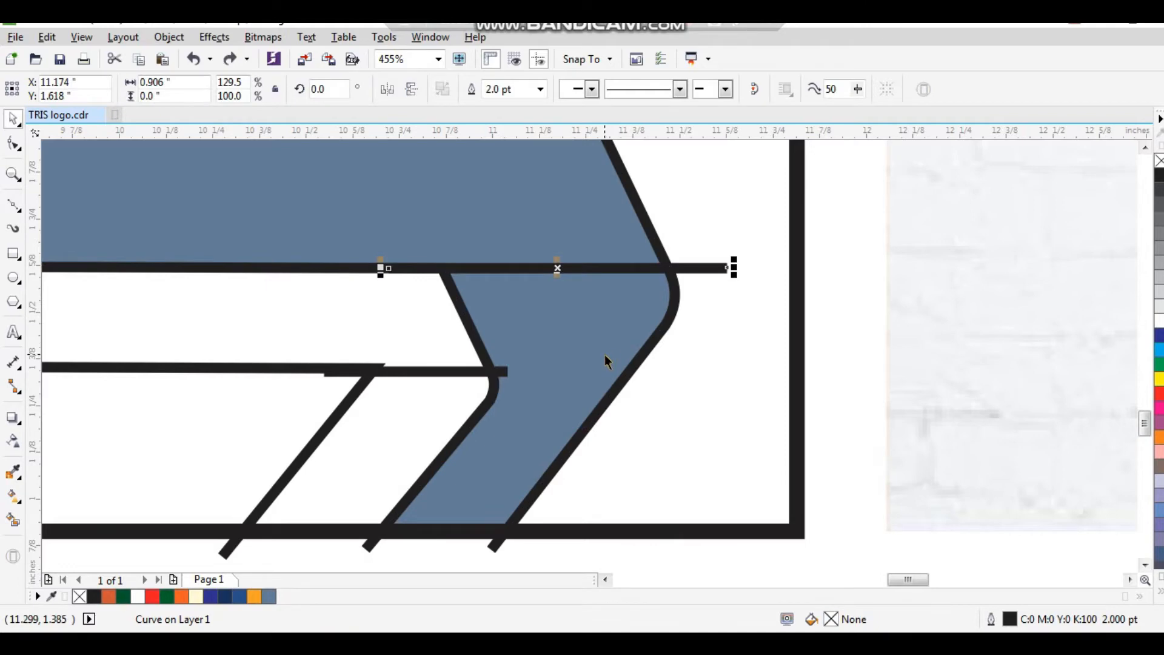
# - Shift the lower-right fold line slightly down and Smart Fill the tail below it as a separate blue-grey shape
pyautogui.scroll(-3, 605, 354)
pyautogui.press('F2')
pyautogui.moveTo(698, 291); pyautogui.dragTo(494, 349)
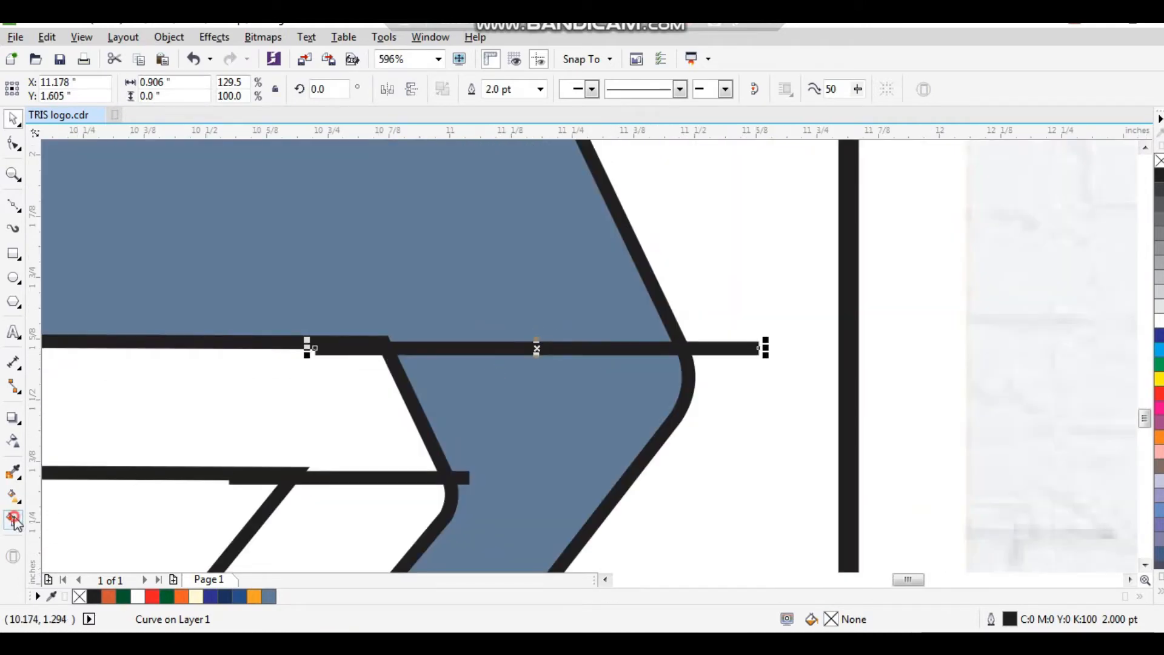
pyautogui.click(13, 525)
pyautogui.click(507, 411)
pyautogui.press('space')
pyautogui.scroll(-6, 647, 352)
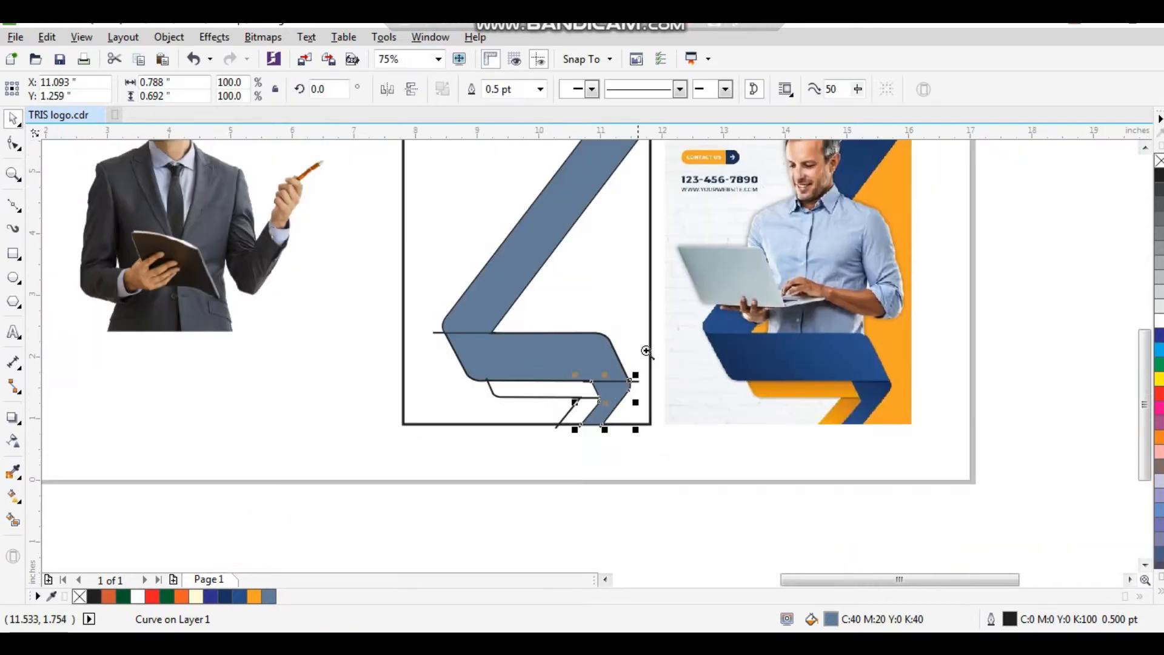
# - Smart Fill the orange ribbon's horizontal band and its slanted lower segment with blue-grey
pyautogui.moveTo(648, 344); pyautogui.dragTo(461, 453)
pyautogui.click(547, 339)
pyautogui.press('F2')
pyautogui.moveTo(340, 203); pyautogui.dragTo(790, 459)
pyautogui.click(585, 388)
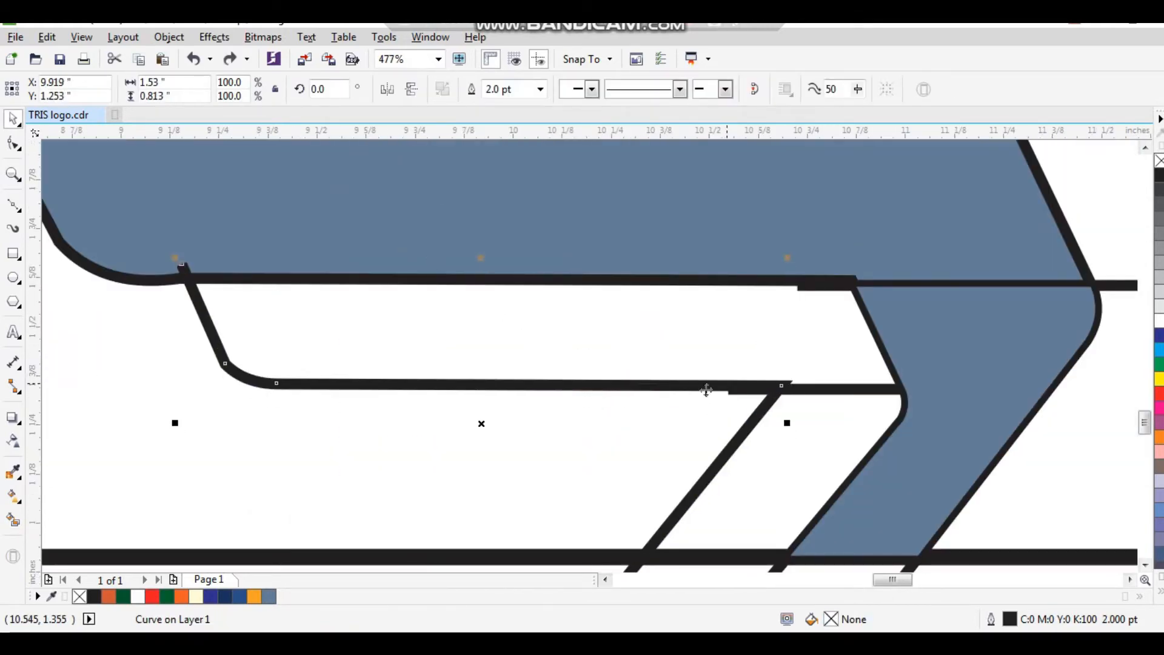
pyautogui.click(815, 390)
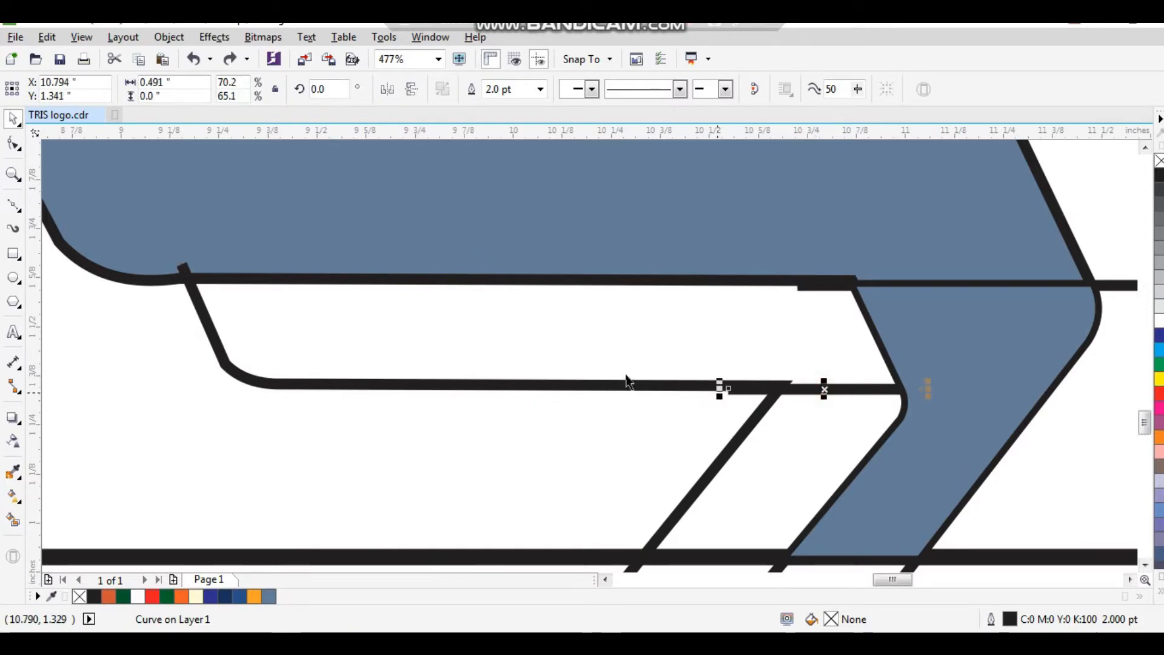
pyautogui.click(16, 522)
pyautogui.click(445, 344)
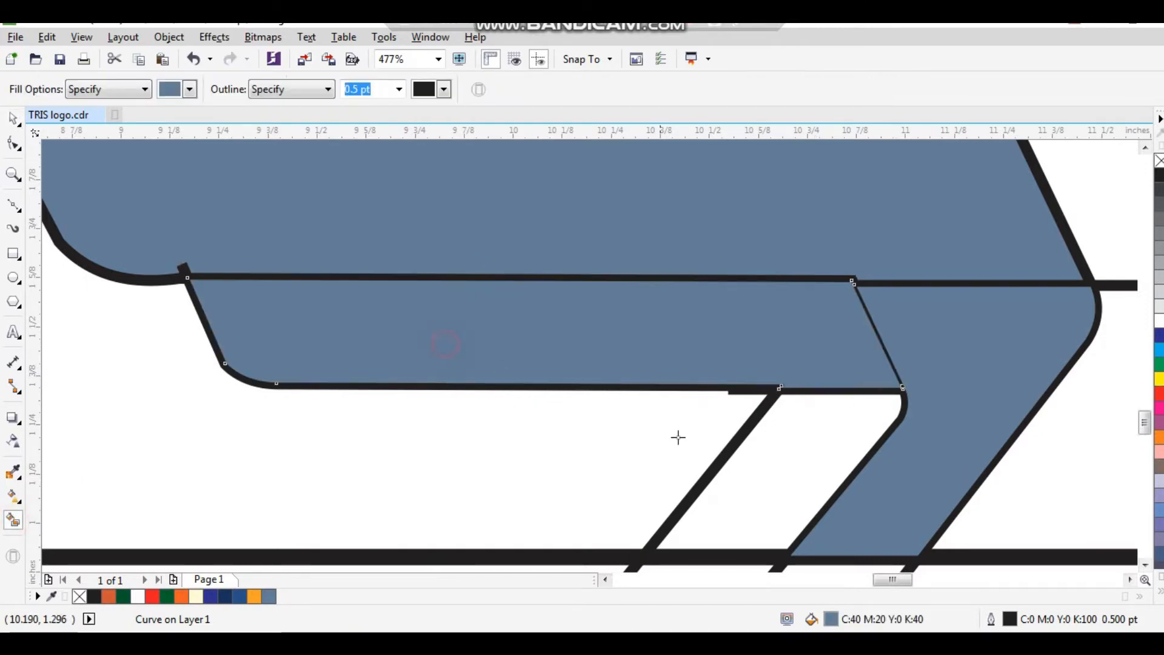
pyautogui.click(770, 486)
pyautogui.press('space')
pyautogui.scroll(-5, 588, 432)
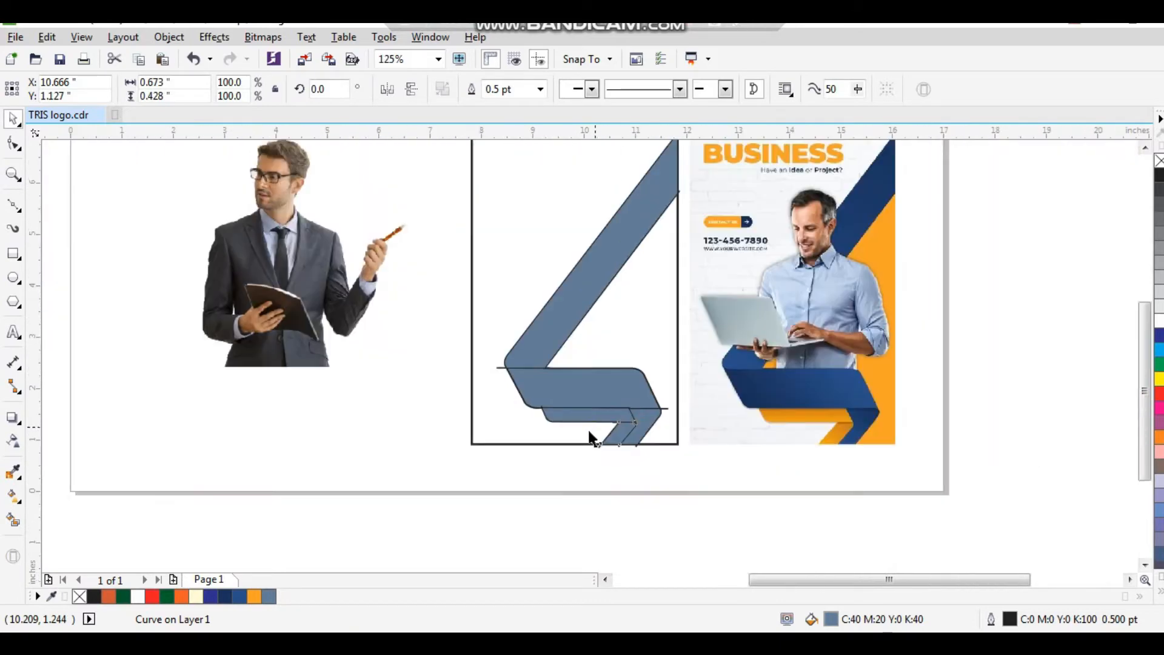
# - Try to move the frame and filled ribbon pieces away from the traced lines, over the suited man's photo
pyautogui.click(516, 469)
pyautogui.moveTo(377, 473); pyautogui.dragTo(788, 136)
pyautogui.moveTo(560, 397); pyautogui.dragTo(586, 386)
pyautogui.hotkey('ctrl', 'z')
pyautogui.keyDown('shift'); pyautogui.click(610, 512); pyautogui.keyUp('shift')
pyautogui.keyDown('shift'); pyautogui.click(625, 524); pyautogui.keyUp('shift')
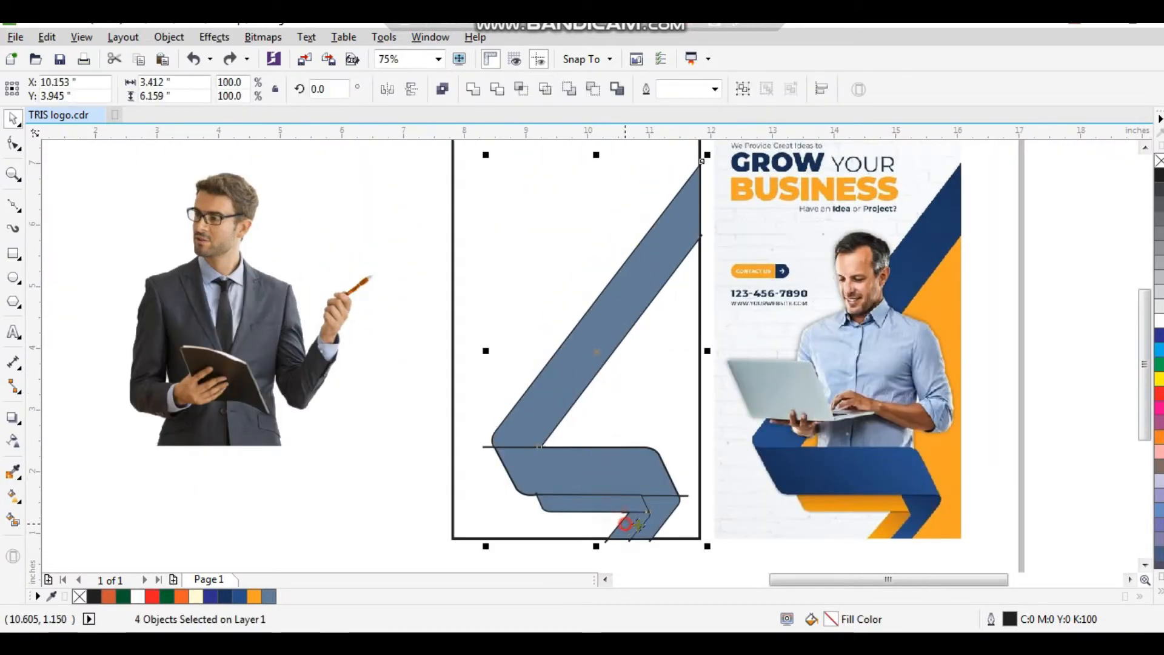
pyautogui.keyDown('shift'); pyautogui.click(681, 529); pyautogui.keyUp('shift')
pyautogui.moveTo(681, 528); pyautogui.dragTo(358, 483)
pyautogui.press('F3')
pyautogui.press('F2')
pyautogui.moveTo(286, 463); pyautogui.dragTo(723, 237)
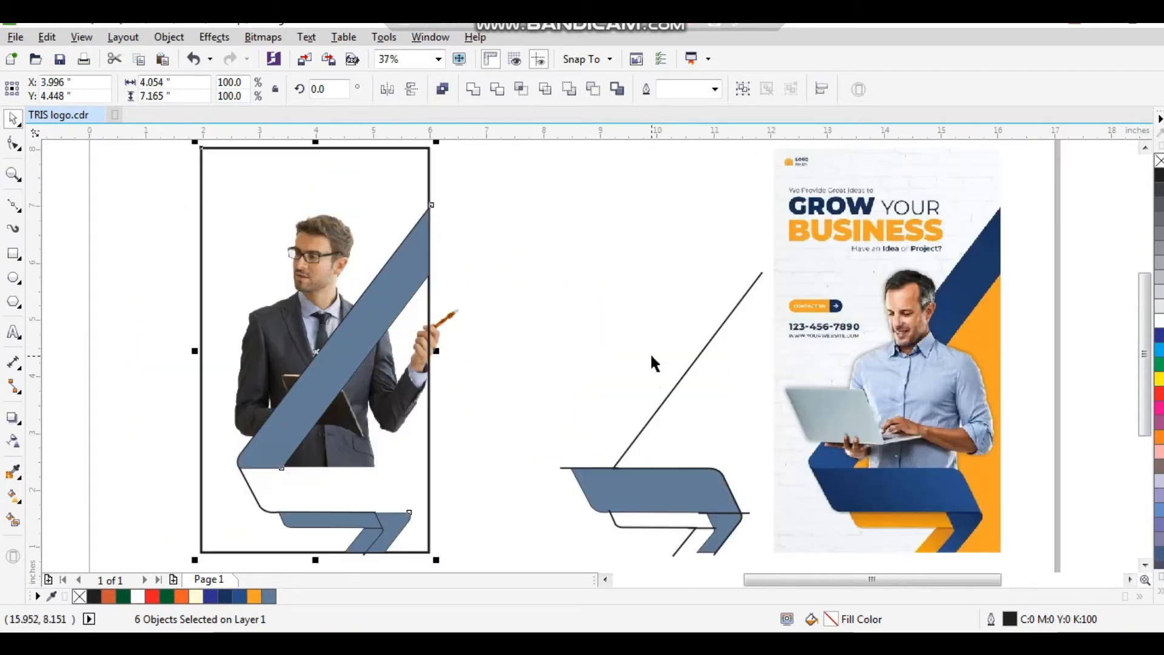
pyautogui.hotkey('ctrl', 'z')
# - Select all ribbon shapes and traced lines inside the frame and remove their outlines
pyautogui.click(660, 493)
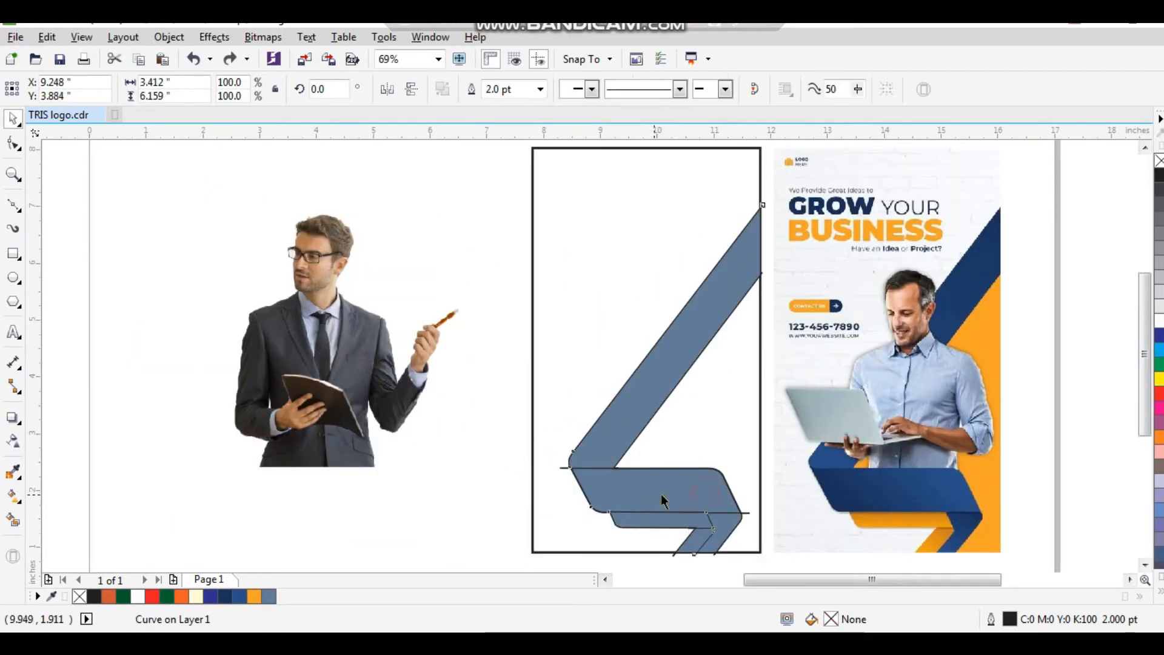
pyautogui.press('F3')
pyautogui.press('F2')
pyautogui.moveTo(577, 230); pyautogui.dragTo(856, 506)
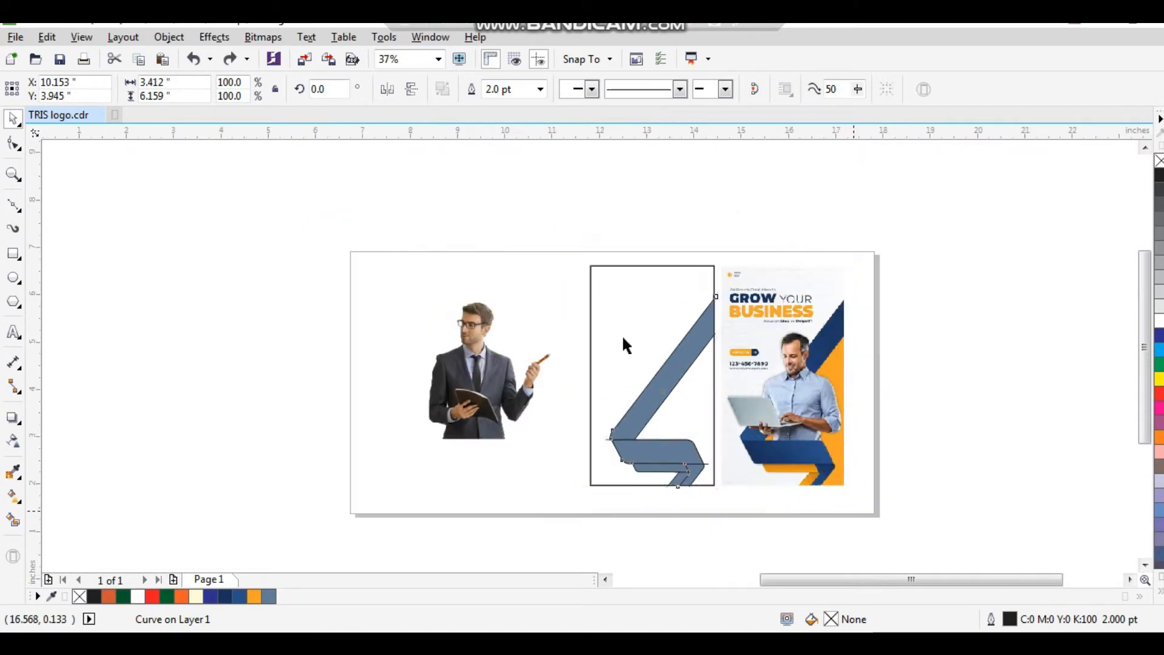
pyautogui.click(585, 181)
pyautogui.press('F7')
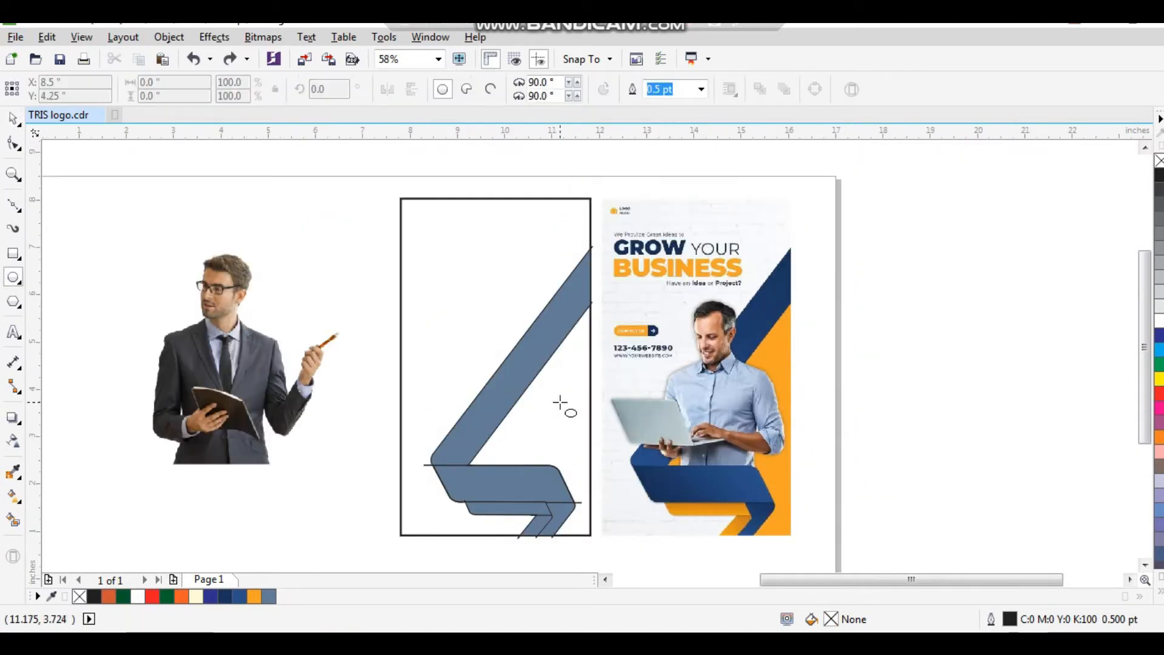
pyautogui.press('space')
pyautogui.moveTo(637, 221); pyautogui.dragTo(417, 552)
pyautogui.rightClick(1159, 163)
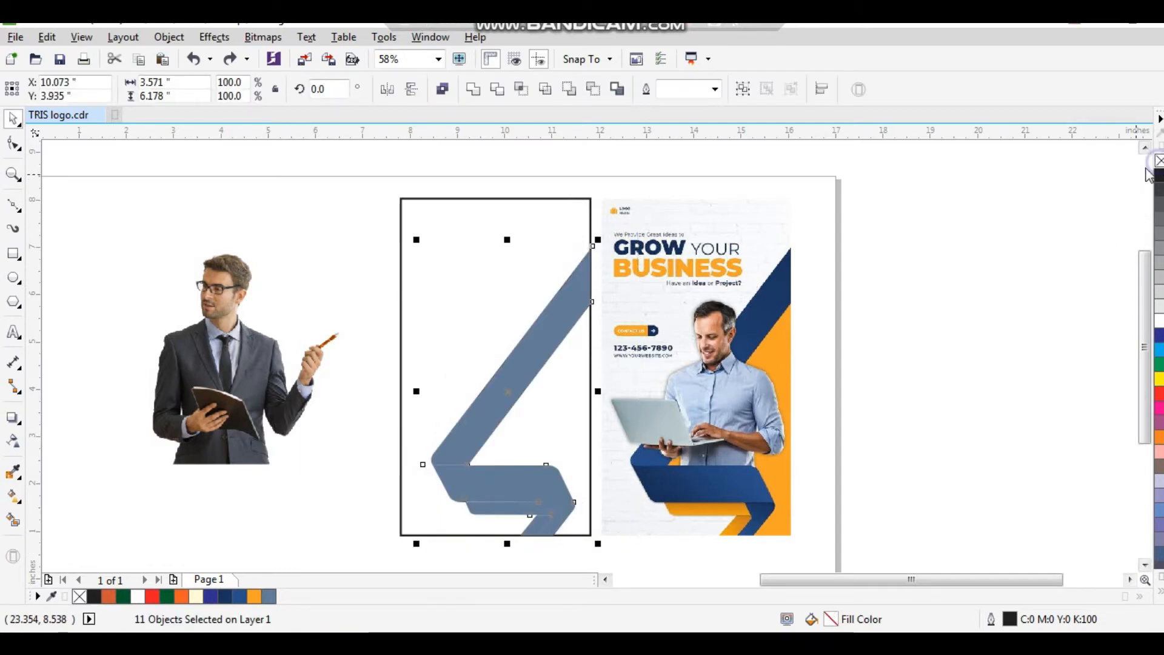
pyautogui.click(975, 286)
# - Fill the long diagonal ribbon with solid blue
pyautogui.click(487, 307)
pyautogui.scroll(2, 568, 467)
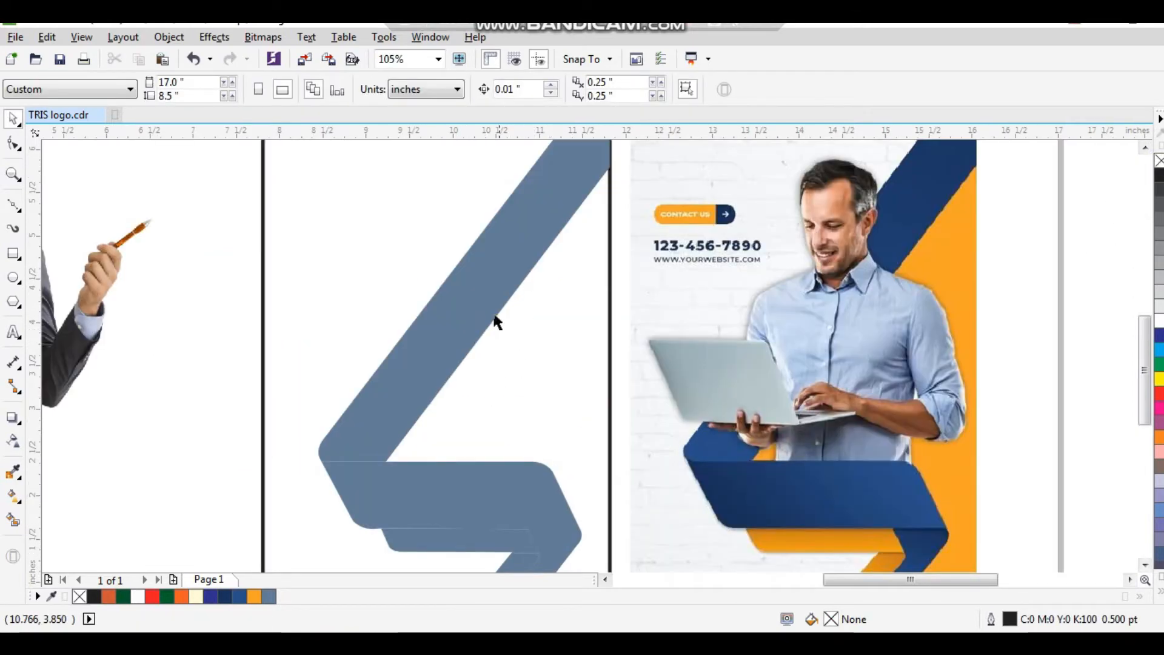
pyautogui.click(504, 317)
pyautogui.scroll(-2, 542, 374)
pyautogui.press('F2')
pyautogui.moveTo(440, 234); pyautogui.dragTo(651, 444)
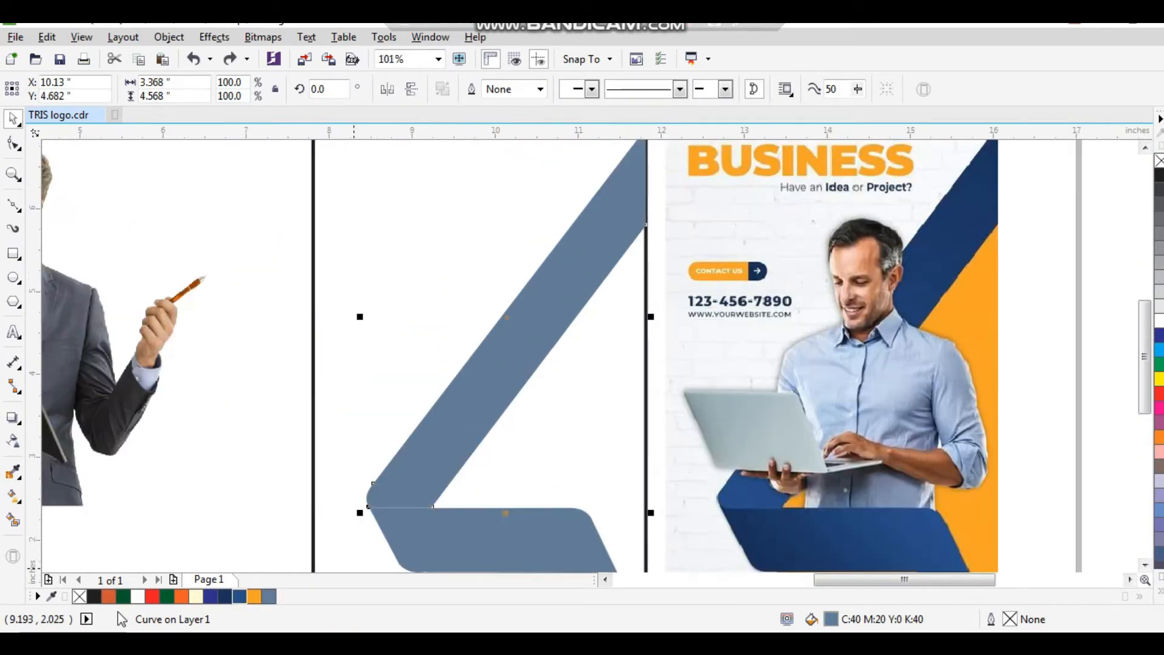
pyautogui.click(216, 595)
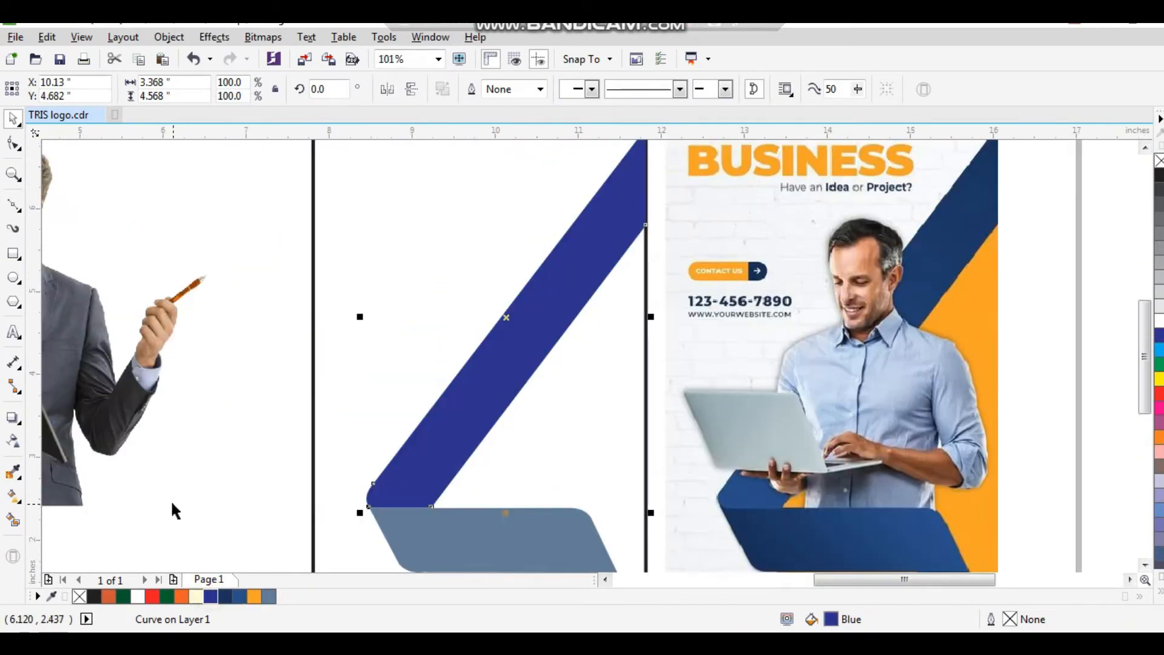
# - Apply a linear fountain fill down the diagonal ribbon, ending in the medium blue of the document palette at its lower end
pyautogui.click(17, 498)
pyautogui.moveTo(591, 259); pyautogui.dragTo(428, 455)
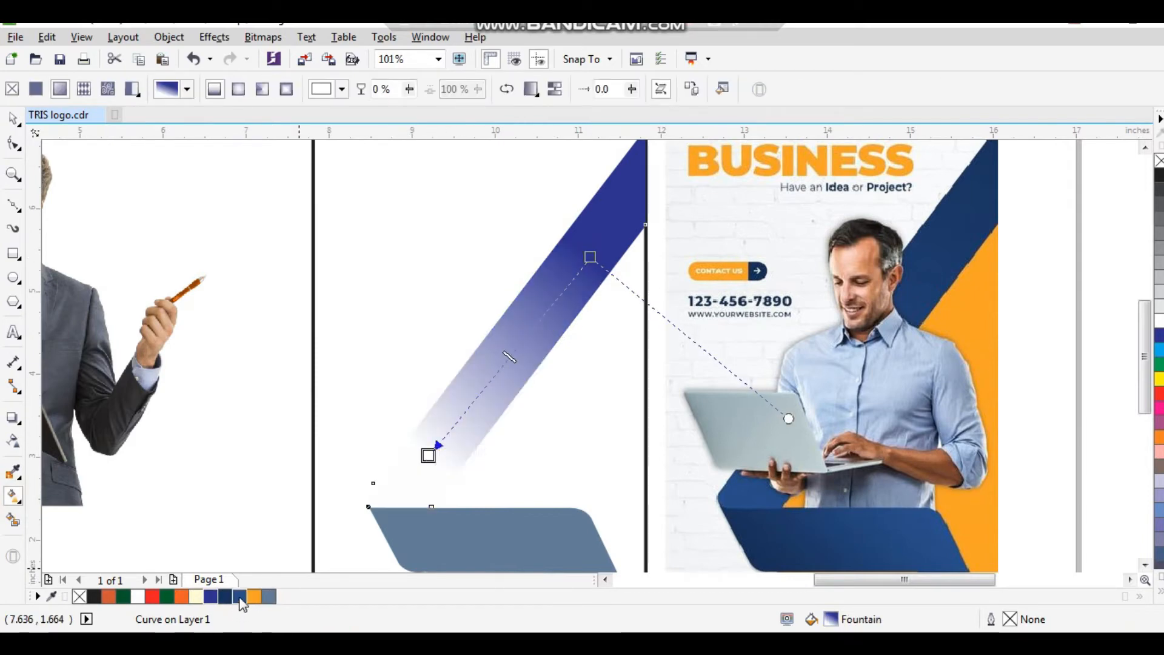
pyautogui.moveTo(240, 596); pyautogui.dragTo(429, 456)
pyautogui.press('space')
pyautogui.scroll(-2, 480, 443)
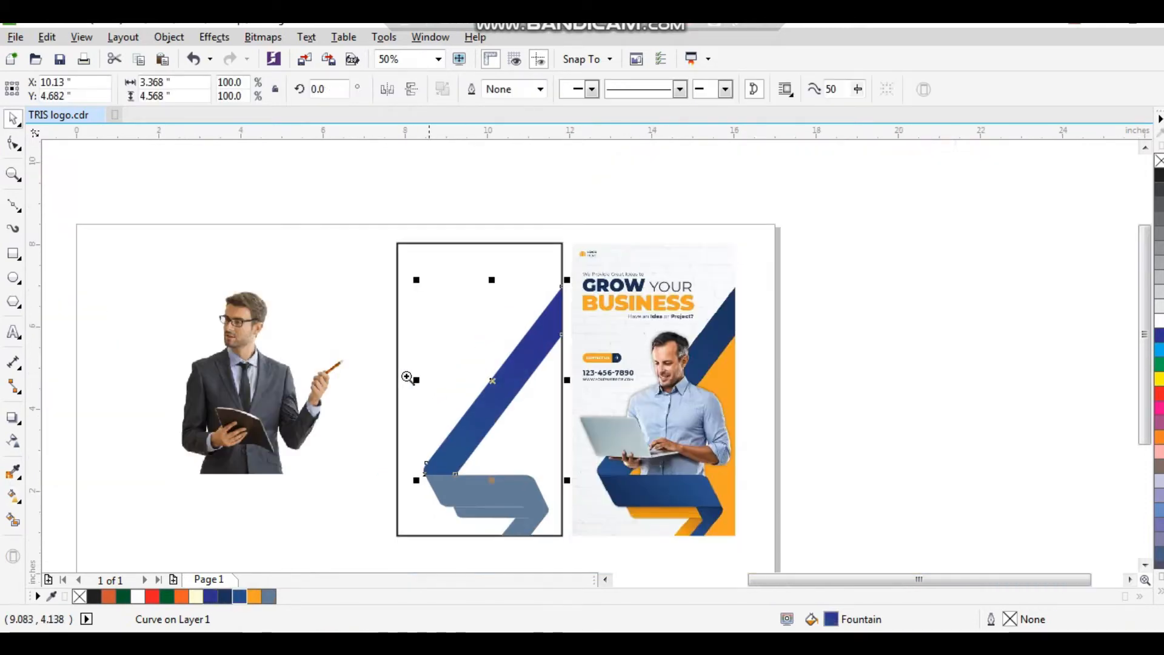
# - Try to delete and shift the wide horizontal band, then undo the moves
pyautogui.scroll(2, 580, 550)
pyautogui.click(360, 438)
pyautogui.press('Delete')
pyautogui.moveTo(357, 432); pyautogui.dragTo(379, 435)
pyautogui.hotkey('ctrl', 'z')
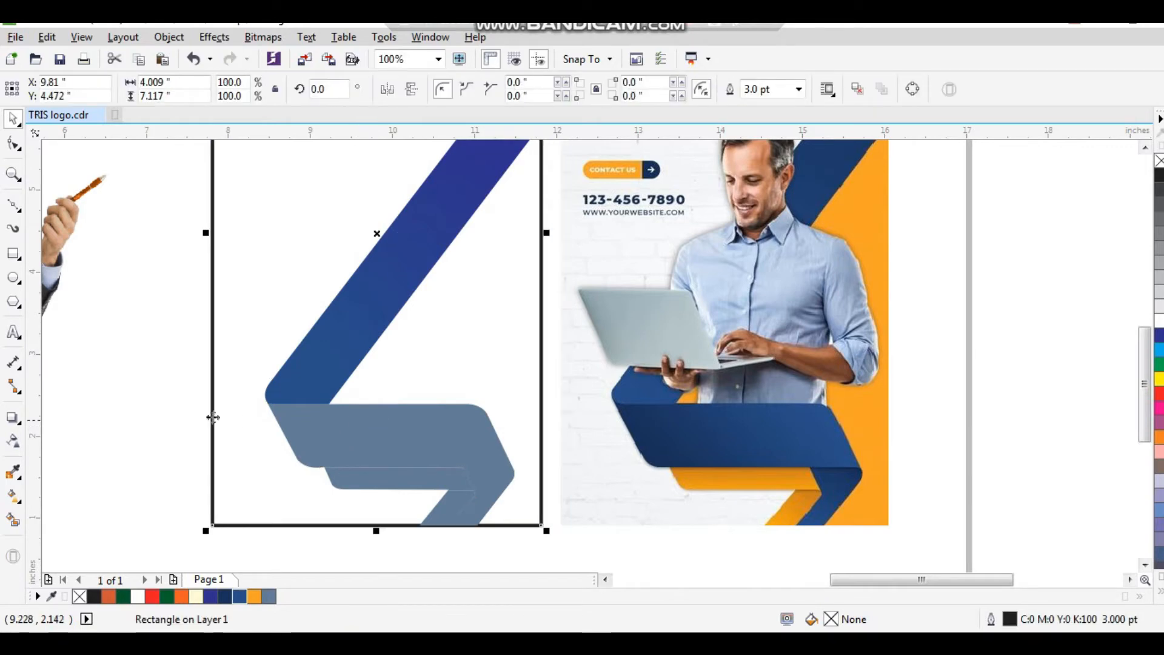
pyautogui.moveTo(385, 442)
pyautogui.mouseDown()
pyautogui.moveTo(410, 441)
pyautogui.moveTo(399, 438)
pyautogui.mouseUp()
pyautogui.hotkey('ctrl', 'z')
pyautogui.hotkey('ctrl', 'z')
# - Copy only the fill property from the long diagonal ribbon onto the wide horizontal band
pyautogui.moveTo(617, 274); pyautogui.dragTo(283, 496)
pyautogui.click(47, 37)
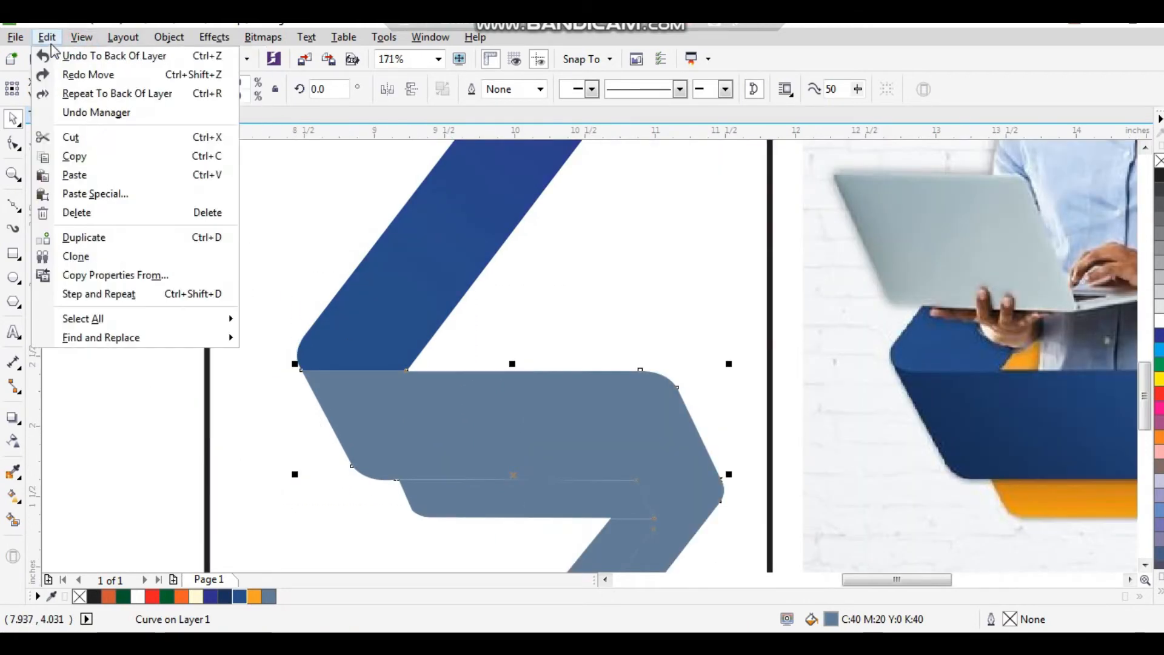
pyautogui.moveTo(84, 40)
pyautogui.moveTo(48, 37)
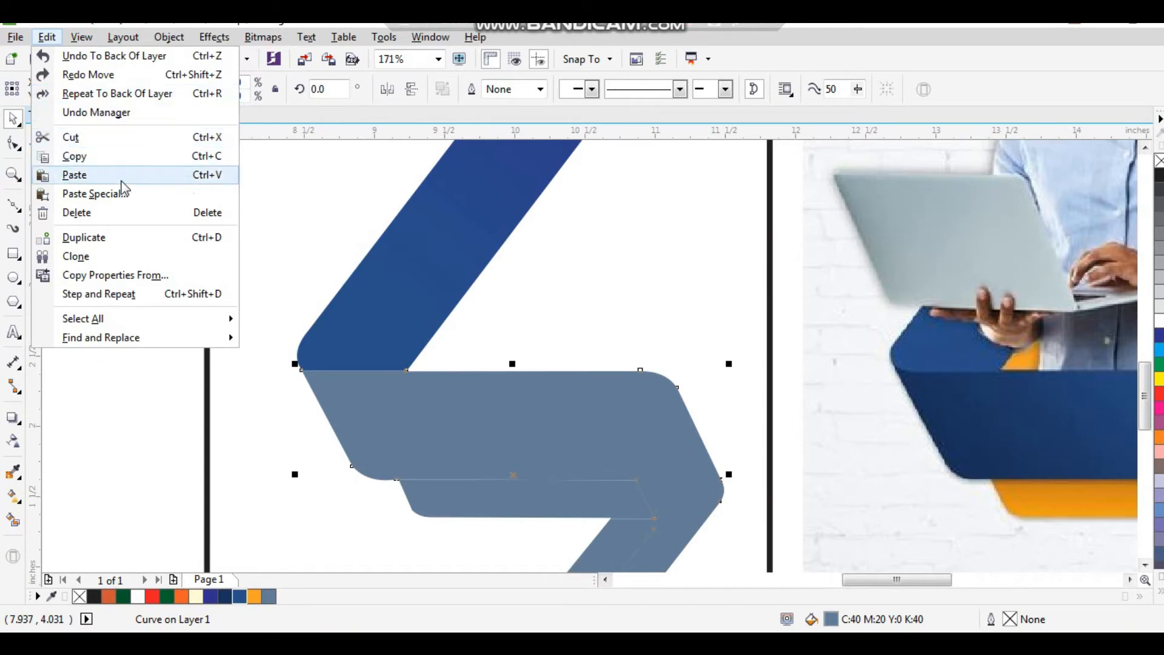
pyautogui.click(144, 274)
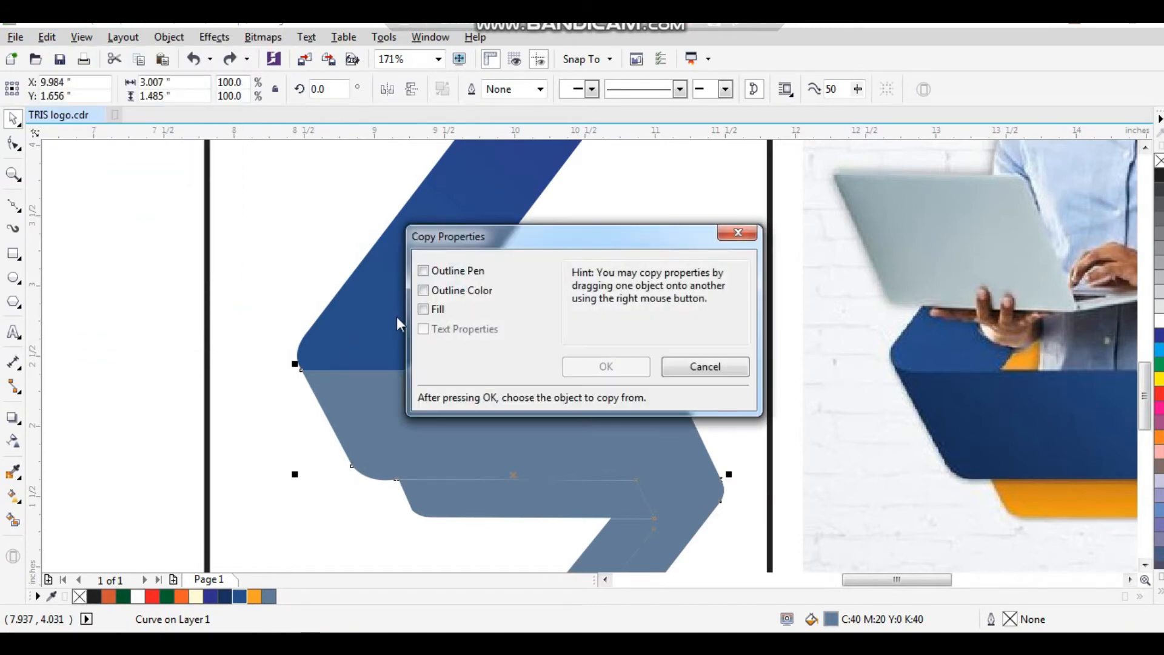
pyautogui.click(424, 309)
pyautogui.click(593, 367)
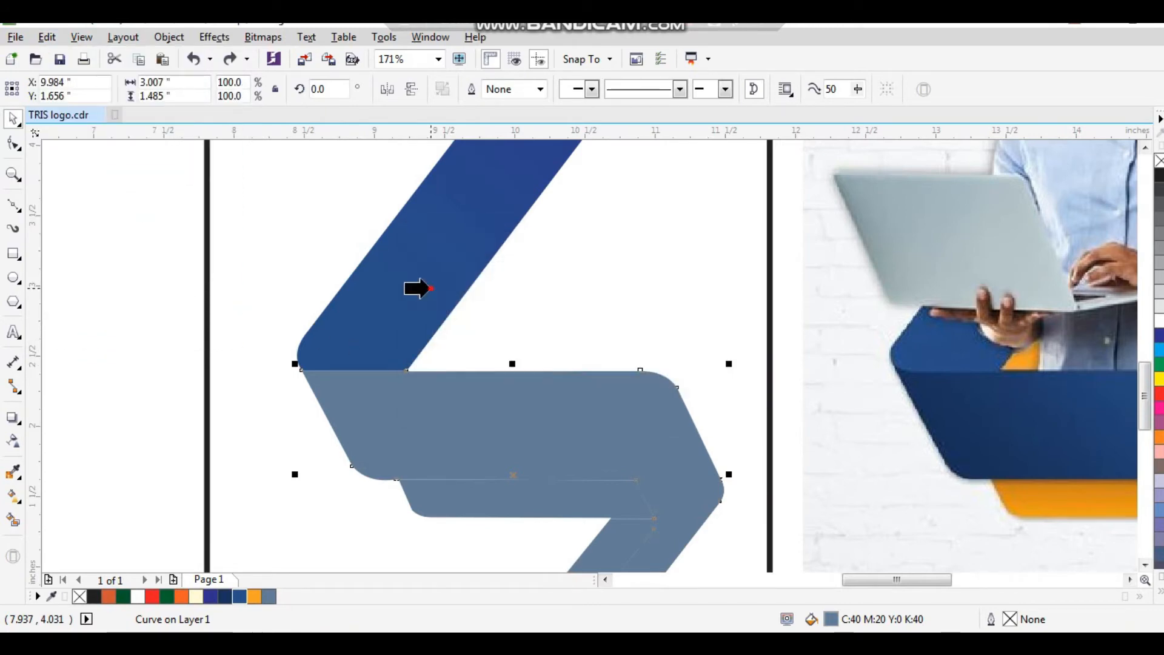
pyautogui.click(432, 289)
pyautogui.scroll(-4, 319, 334)
pyautogui.click(248, 316)
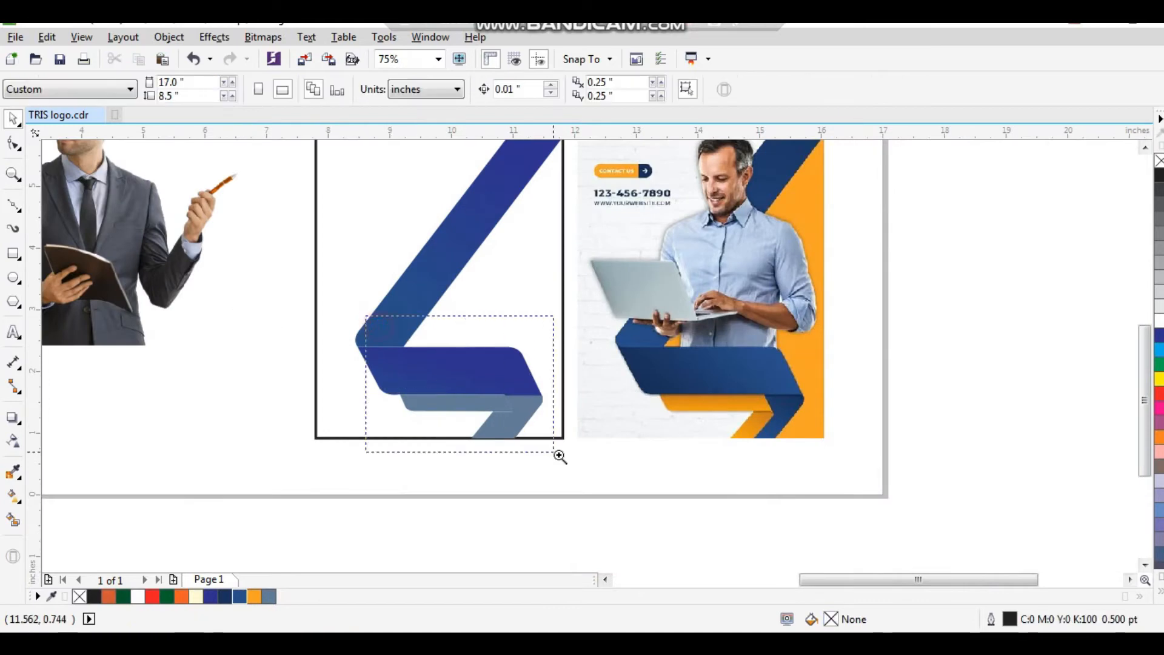
# - Send the short blue fold below the wide band to the back of the layer and give it the same fountain fill
pyautogui.moveTo(559, 455); pyautogui.dragTo(559, 455)
pyautogui.moveTo(747, 402); pyautogui.dragTo(757, 409)
pyautogui.hotkey('ctrl', 'z')
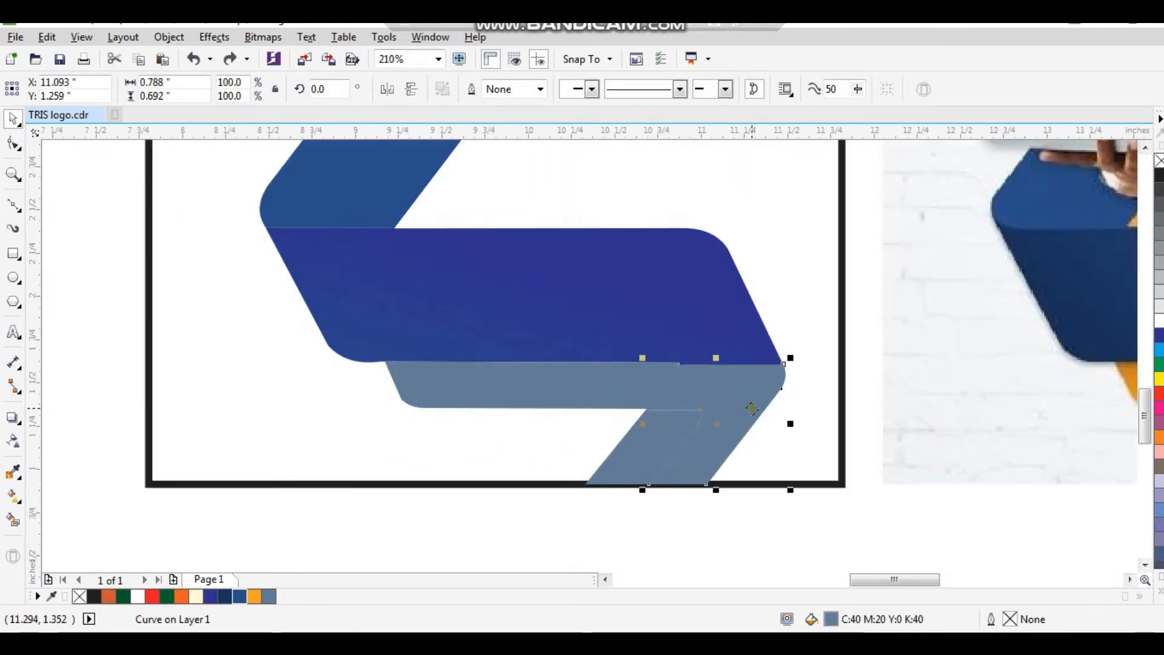
pyautogui.hotkey('shift', 'pagedown')
pyautogui.click(742, 512)
# - Redirect the wide band's fountain fill to run lengthwise, from deep blue at its left end to medium blue at its right end
pyautogui.scroll(-2, 613, 365)
pyautogui.press('F2')
pyautogui.moveTo(417, 426); pyautogui.dragTo(849, 229)
pyautogui.click(468, 394)
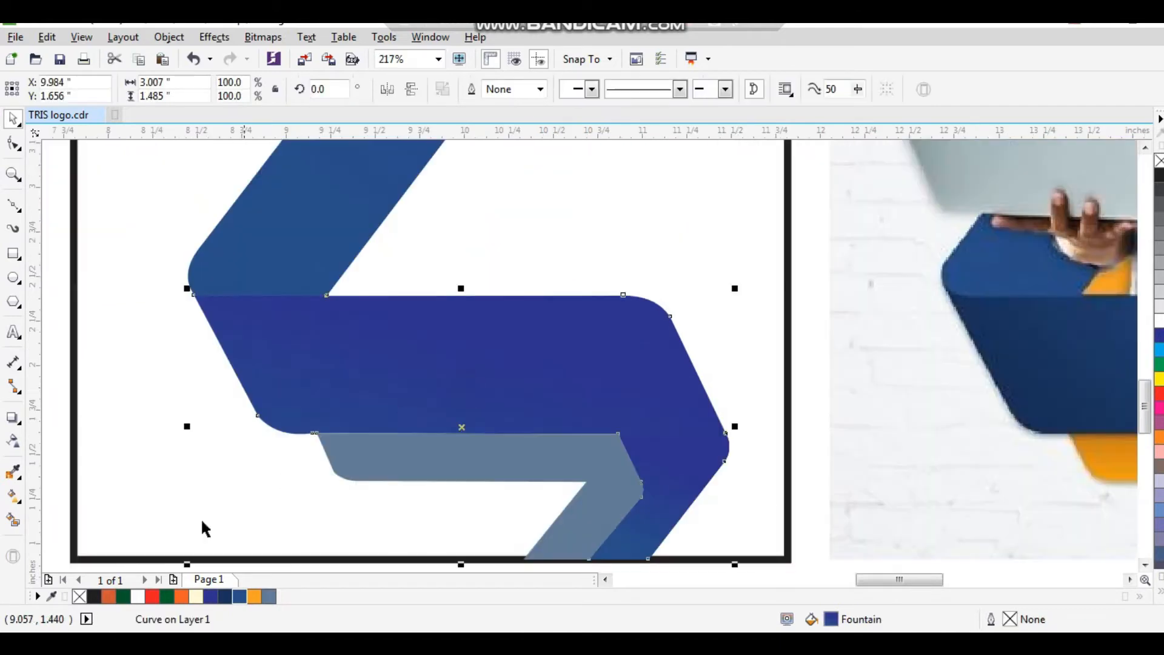
pyautogui.click(13, 496)
pyautogui.scroll(-2, 574, 398)
pyautogui.press('F2')
pyautogui.moveTo(411, 297); pyautogui.dragTo(776, 523)
pyautogui.moveTo(325, 436); pyautogui.dragTo(794, 318)
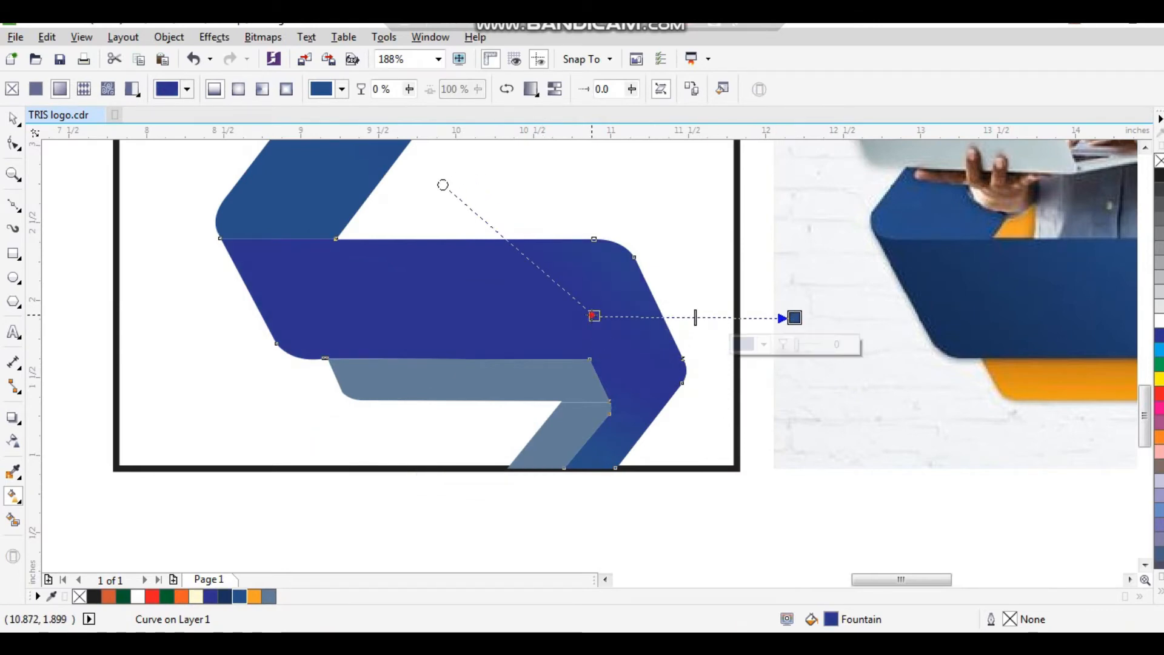
pyautogui.moveTo(402, 312); pyautogui.dragTo(322, 312)
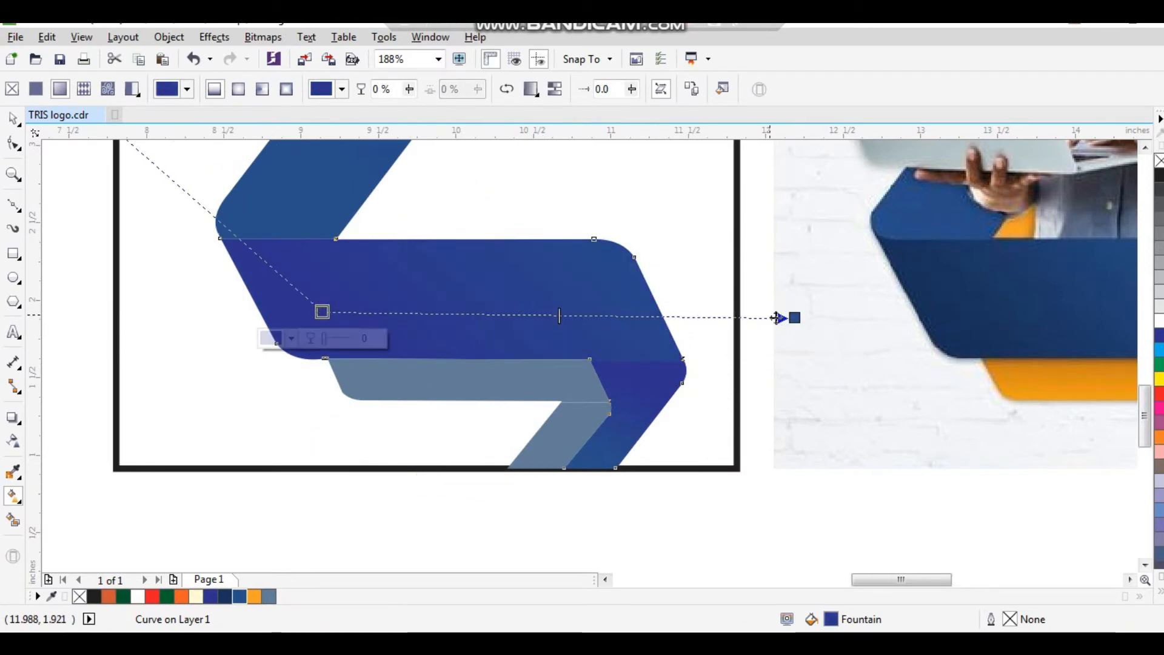
pyautogui.moveTo(795, 318); pyautogui.dragTo(616, 317)
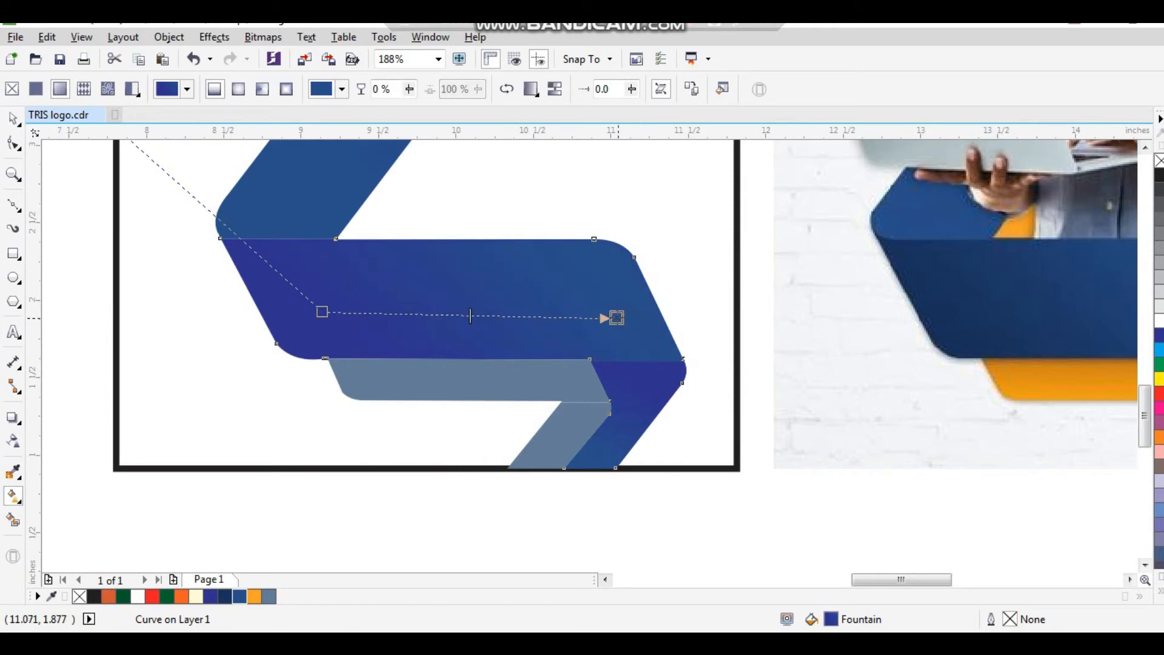
pyautogui.moveTo(322, 312); pyautogui.dragTo(297, 309)
pyautogui.press('space')
# - Redirect the short fold's fountain fill to run nearly straight down, with deep blue at the top and medium blue at the bottom
pyautogui.click(634, 406)
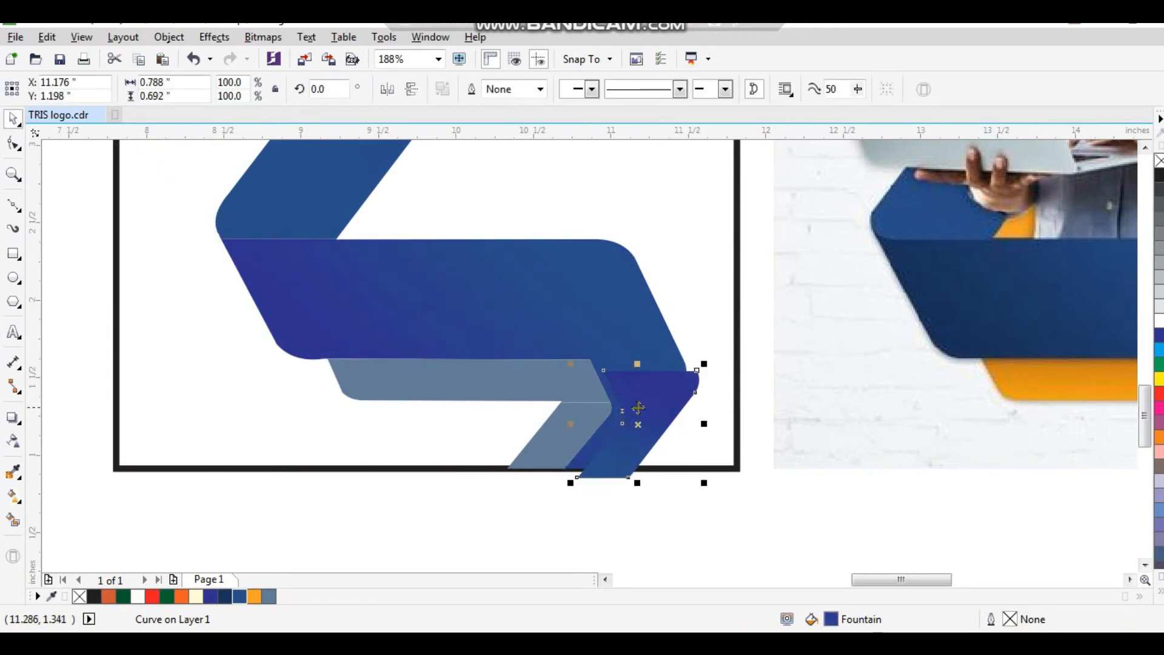
pyautogui.click(14, 497)
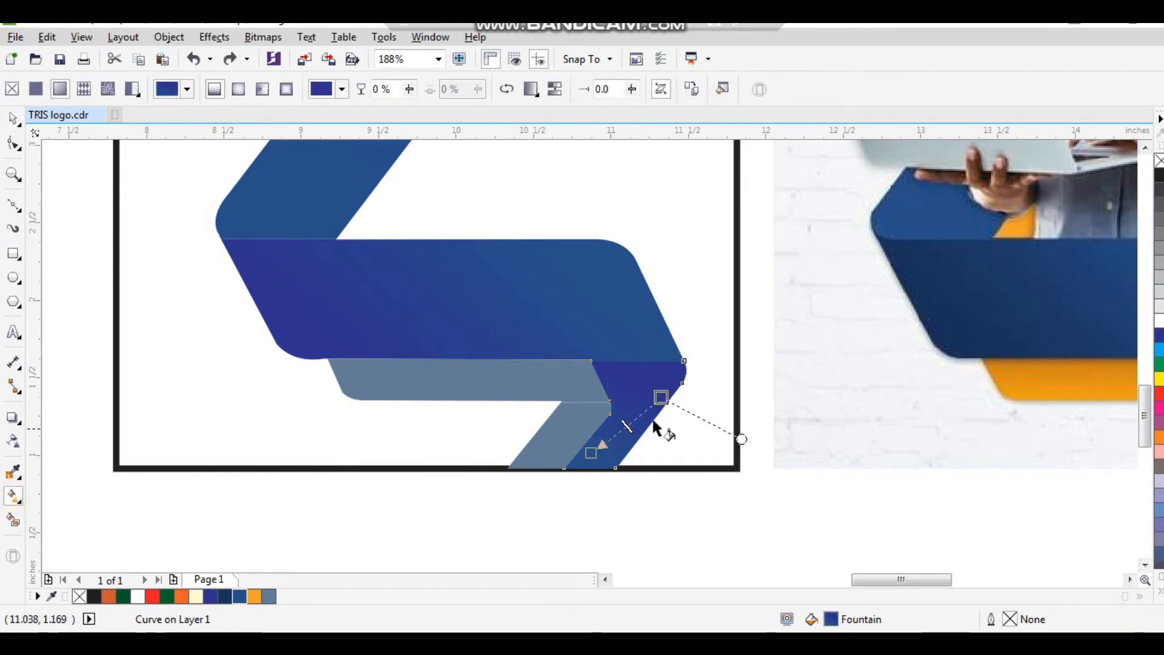
pyautogui.moveTo(592, 449); pyautogui.dragTo(633, 451)
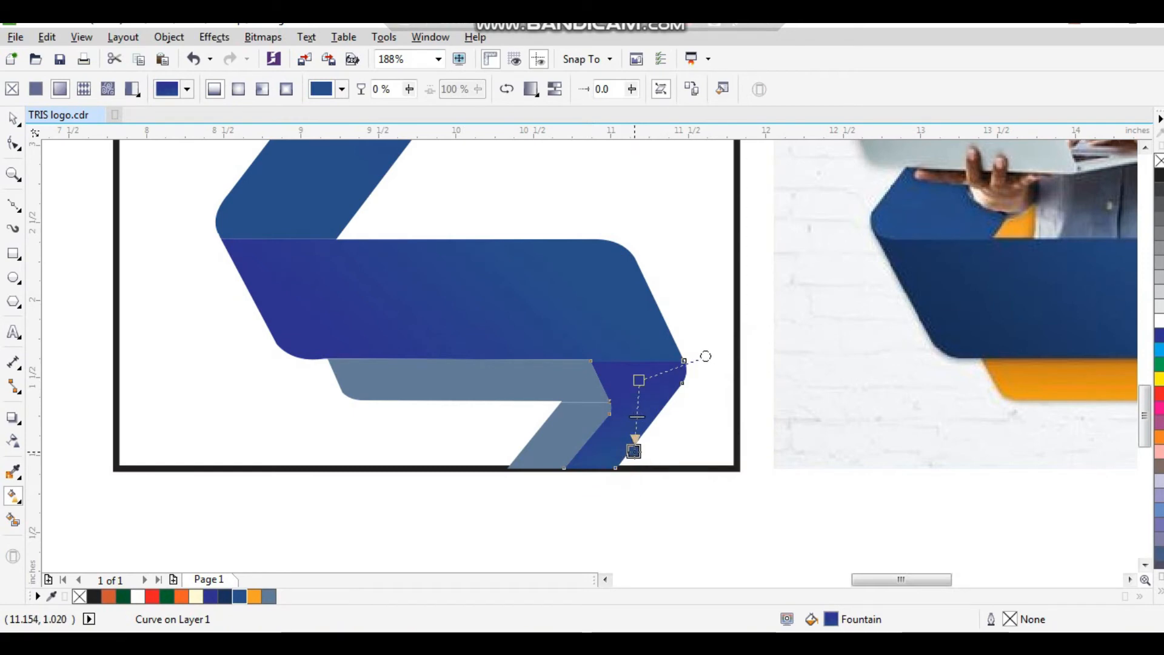
pyautogui.press('space')
pyautogui.click(665, 508)
# - Fill the two remaining grey ribbon sections below the wide band with the orange of the document palette
pyautogui.scroll(-2, 461, 441)
pyautogui.press('F2')
pyautogui.moveTo(377, 313); pyautogui.dragTo(716, 468)
pyautogui.click(383, 394)
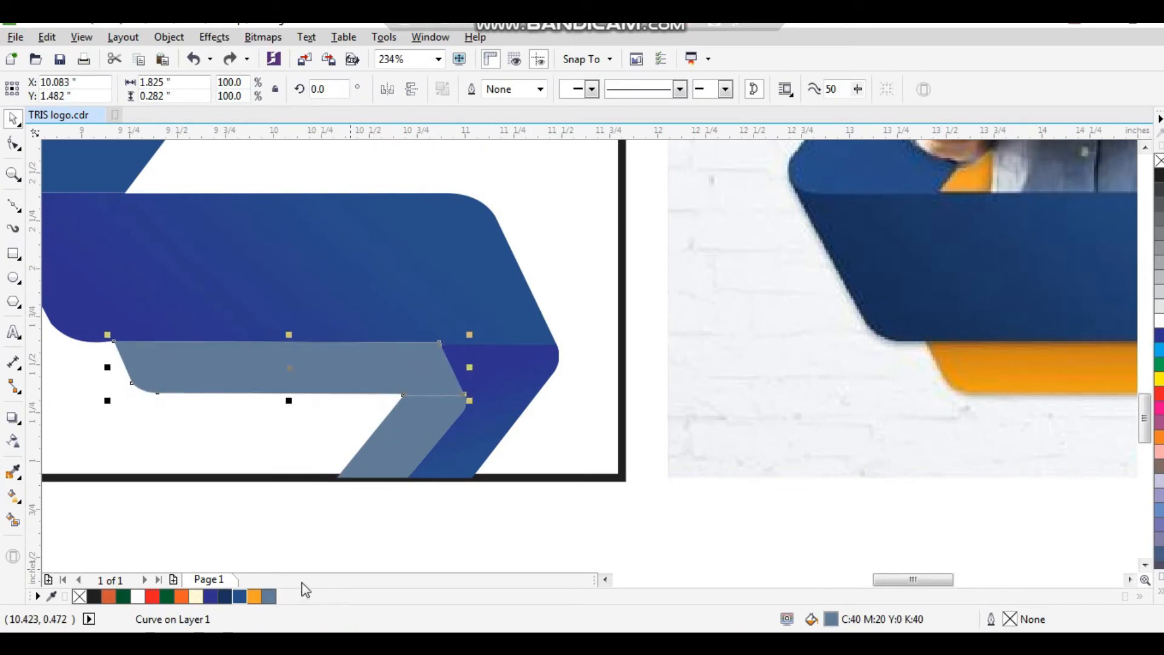
pyautogui.click(252, 597)
pyautogui.click(425, 427)
pyautogui.click(254, 597)
pyautogui.click(465, 504)
# - Select the horizontal orange section and add a darker brownish orange to the document palette
pyautogui.click(414, 419)
pyautogui.scroll(-2, 444, 444)
pyautogui.press('F2')
pyautogui.moveTo(216, 467); pyautogui.dragTo(939, 331)
pyautogui.click(510, 518)
pyautogui.click(290, 376)
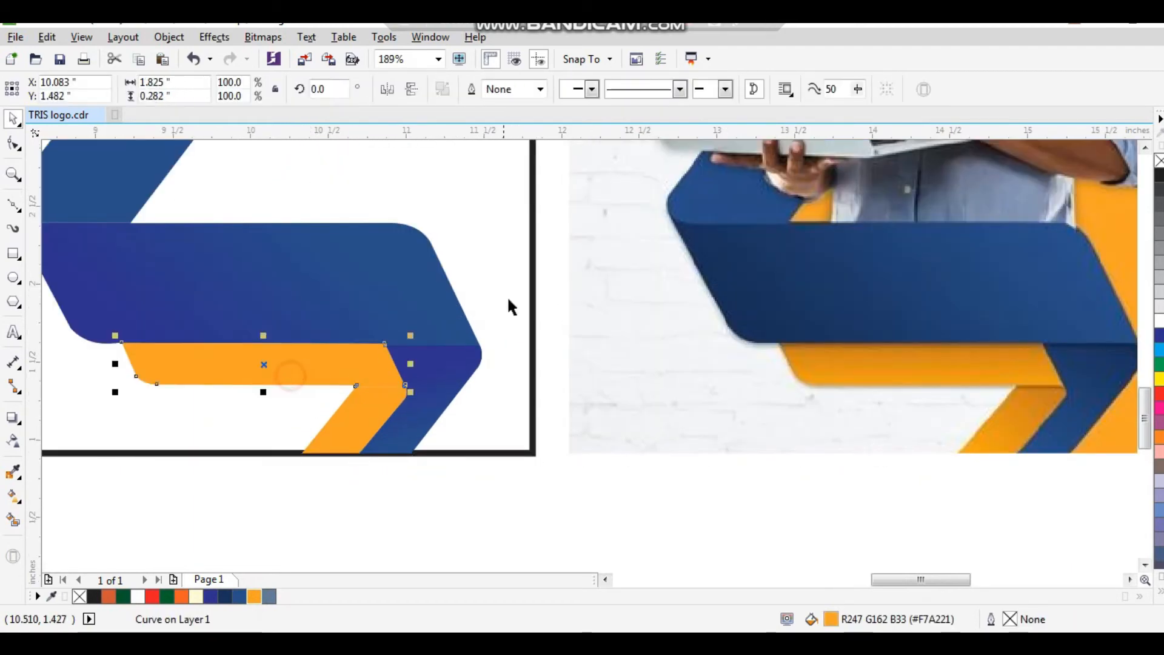
pyautogui.moveTo(428, 314); pyautogui.dragTo(116, 482)
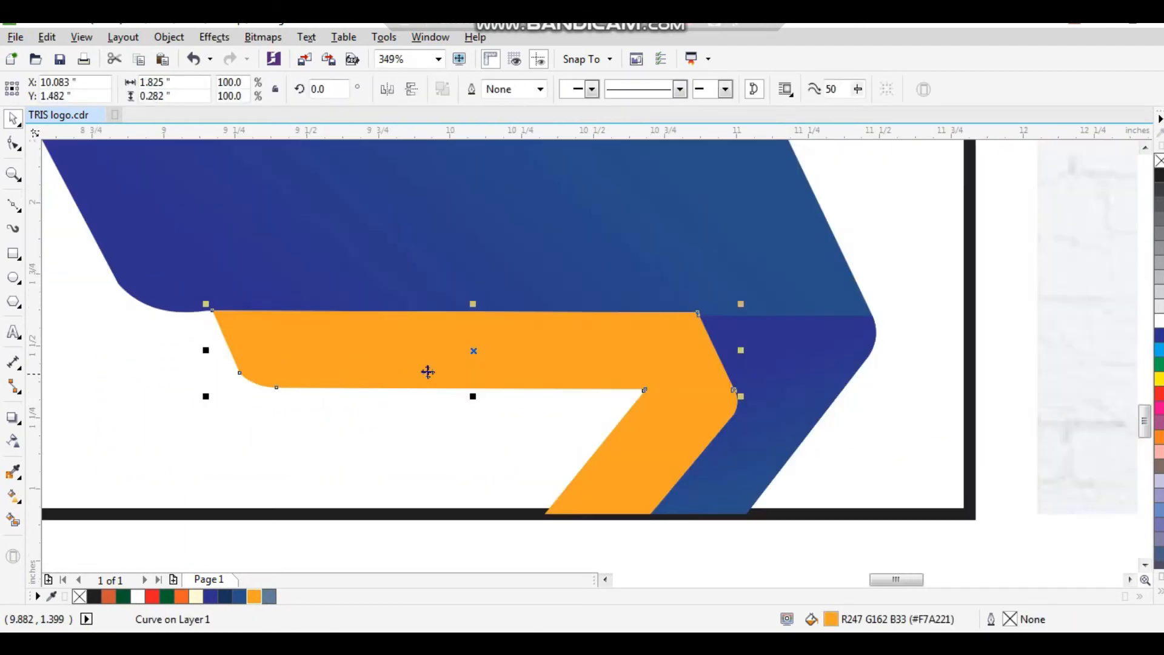
pyautogui.scroll(-5, 433, 389)
pyautogui.press('F2')
pyautogui.moveTo(358, 293); pyautogui.dragTo(776, 443)
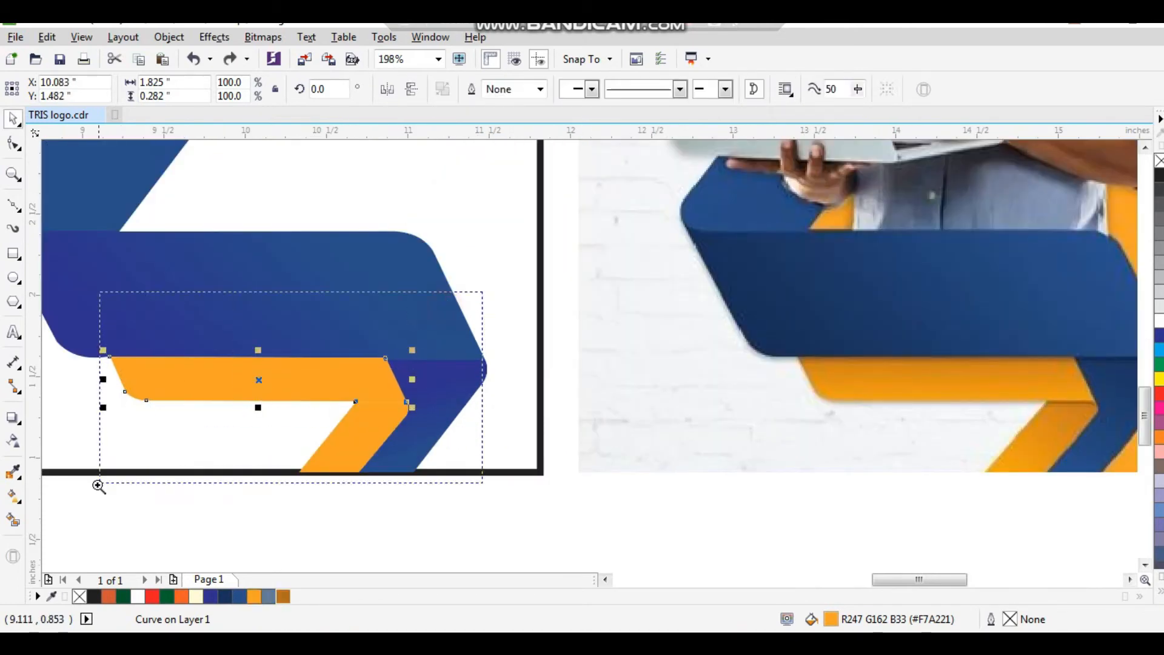
pyautogui.moveTo(99, 487); pyautogui.dragTo(99, 485)
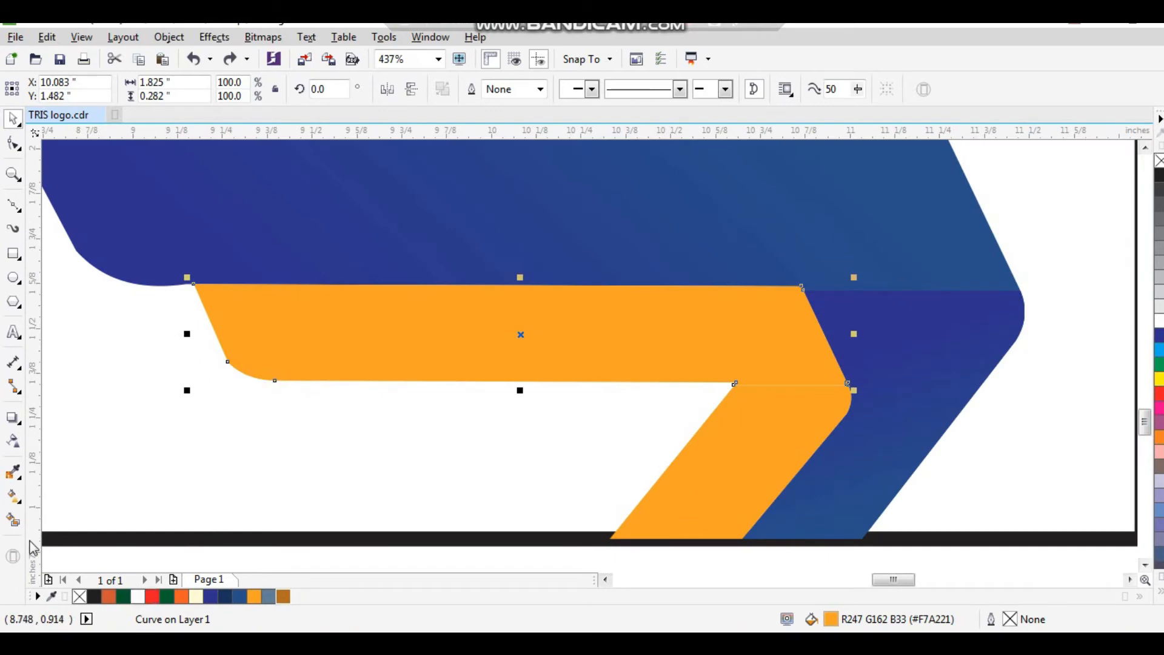
pyautogui.click(13, 521)
pyautogui.click(385, 335)
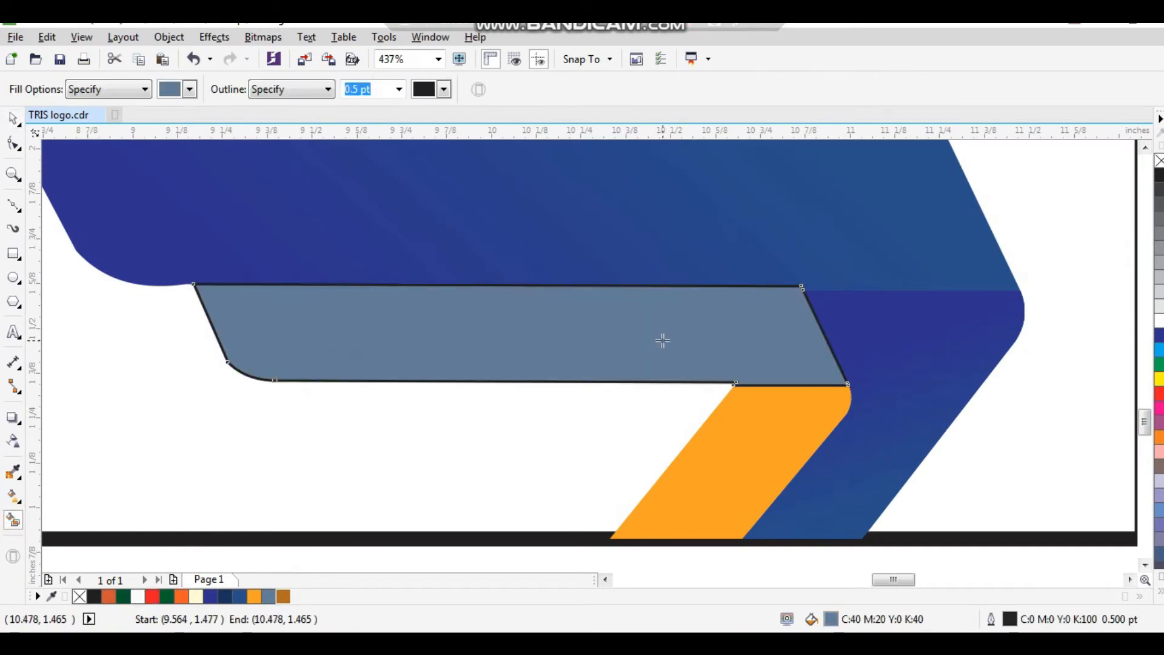
pyautogui.hotkey('ctrl', 'z')
# - Apply a linear fountain fill along the horizontal orange section, running from orange to the brownish orange of the document palette
pyautogui.click(13, 496)
pyautogui.moveTo(331, 326); pyautogui.dragTo(740, 328)
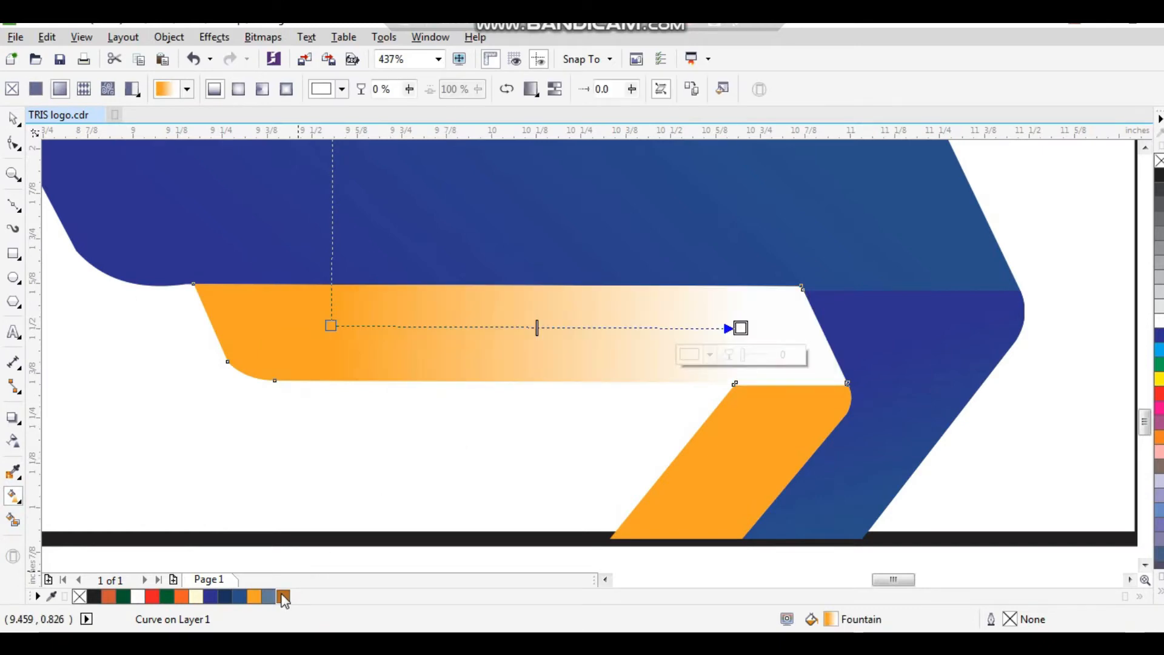
pyautogui.moveTo(745, 332); pyautogui.dragTo(741, 329)
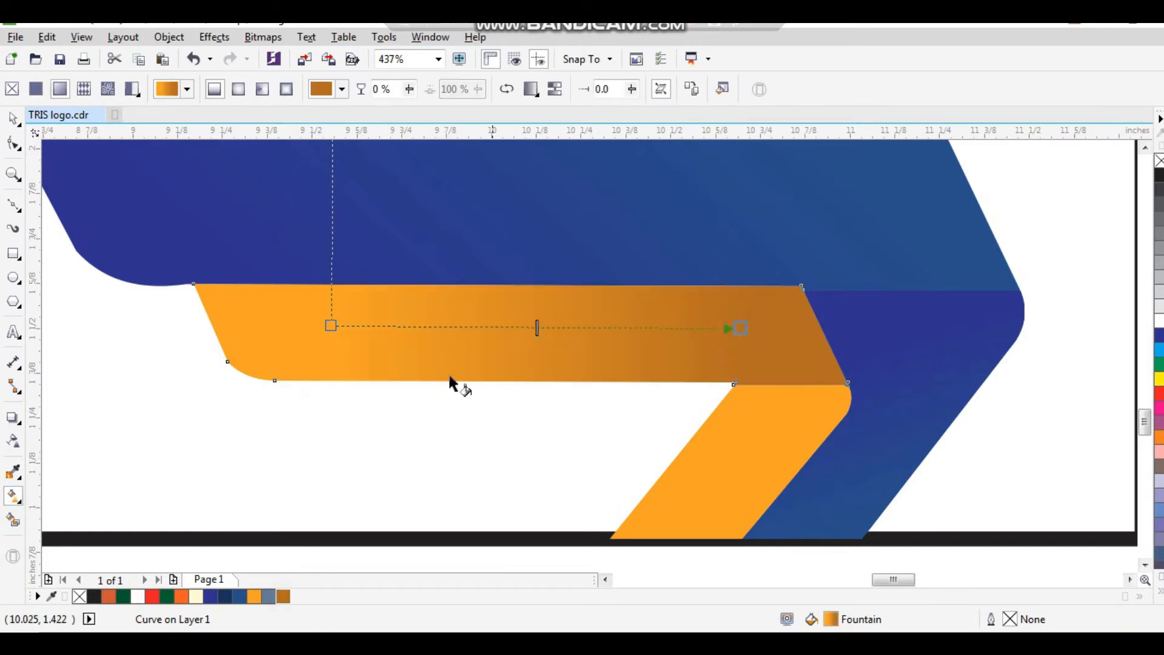
pyautogui.press('space')
# - Reverse the horizontal orange section's gradient so brownish orange starts beyond its left end and orange lies at its right end
pyautogui.press('F3')
pyautogui.press('F2')
pyautogui.moveTo(387, 297); pyautogui.dragTo(803, 498)
pyautogui.press('F3')
pyautogui.press('F2')
pyautogui.moveTo(390, 270); pyautogui.dragTo(792, 504)
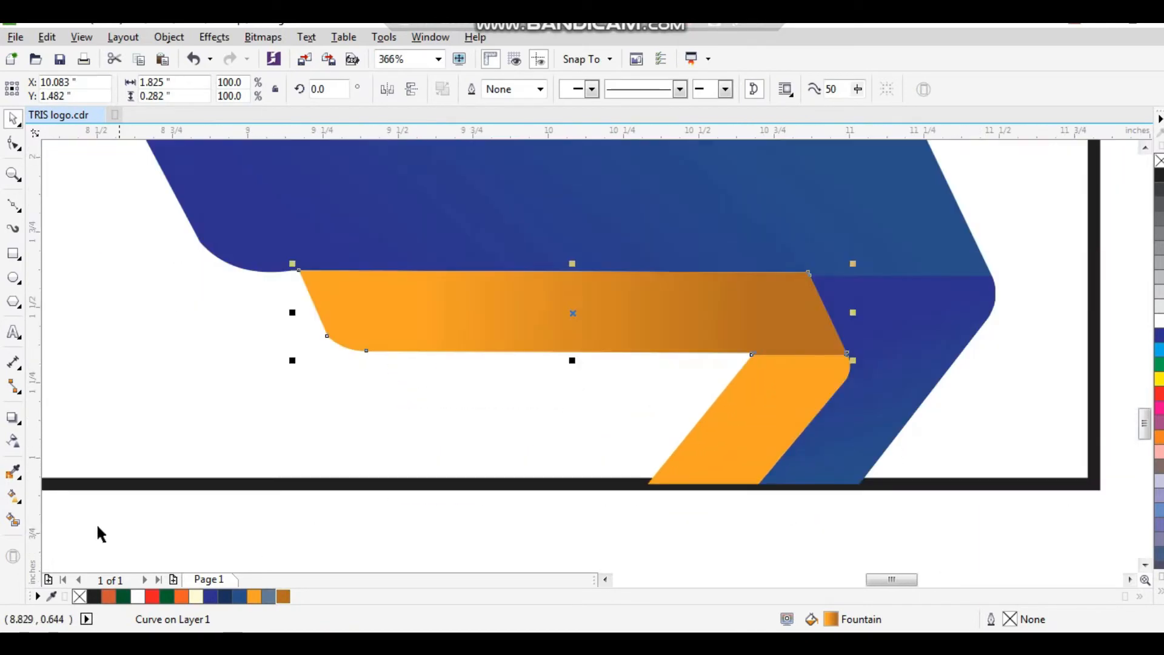
pyautogui.click(14, 497)
pyautogui.moveTo(414, 305); pyautogui.dragTo(759, 446)
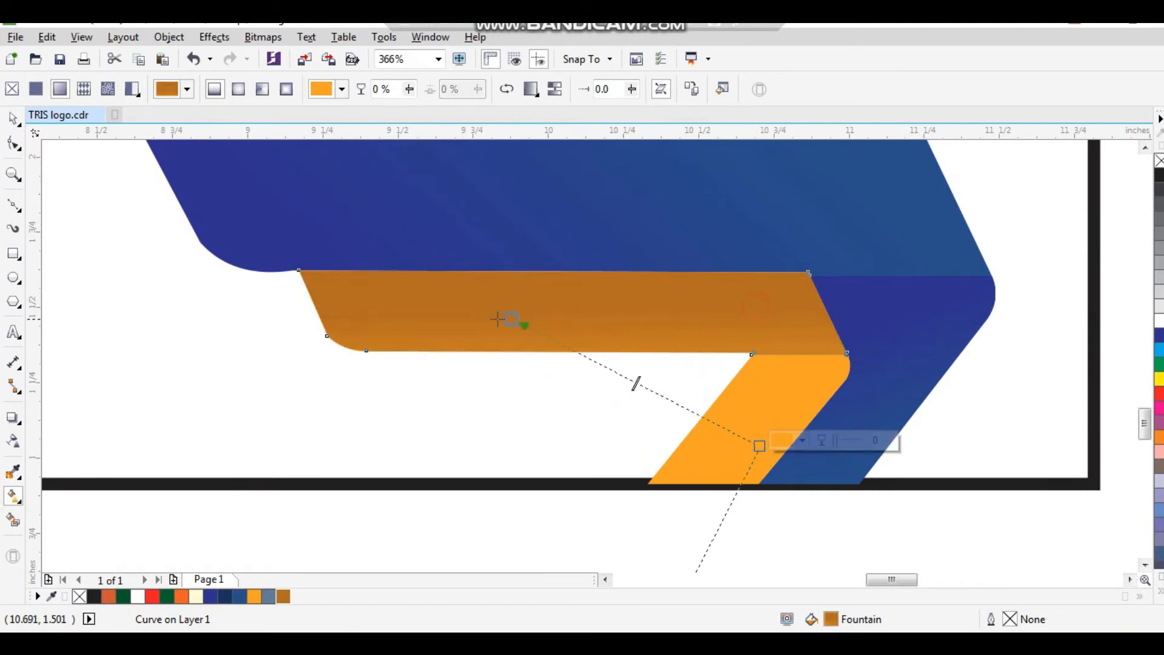
pyautogui.moveTo(498, 320); pyautogui.dragTo(411, 312)
pyautogui.moveTo(761, 447); pyautogui.dragTo(809, 316)
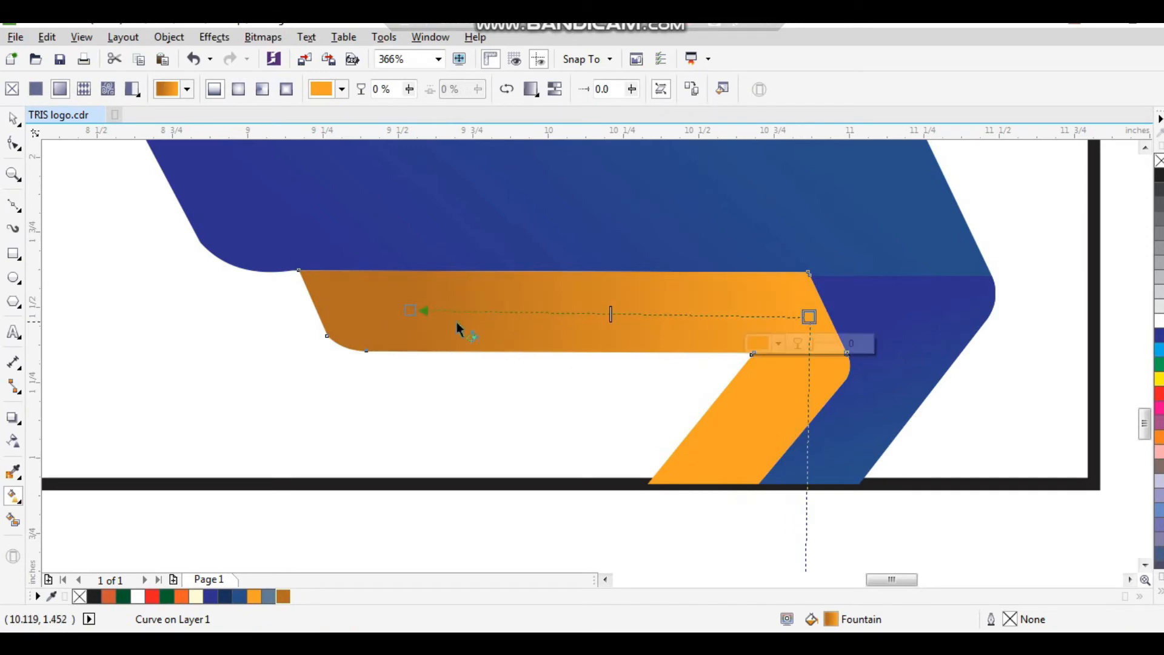
pyautogui.moveTo(408, 311); pyautogui.dragTo(249, 308)
pyautogui.click(809, 316)
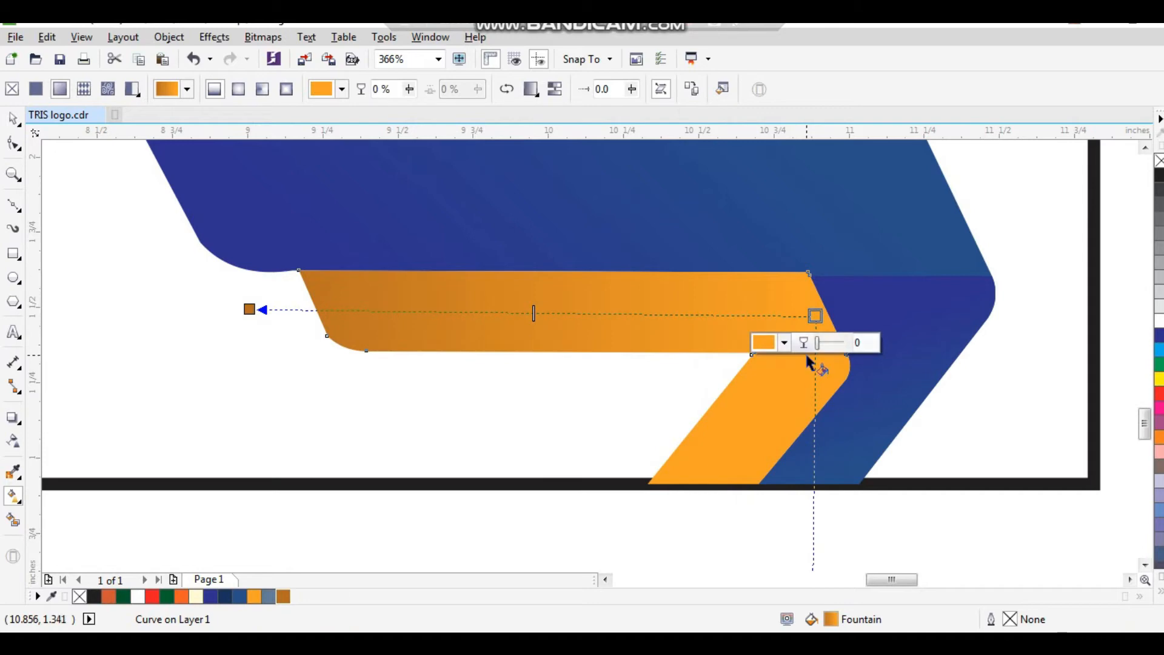
pyautogui.press('space')
# - Copy only the fill property from the horizontal orange section onto the slanted orange section below it
pyautogui.moveTo(768, 399); pyautogui.dragTo(776, 403)
pyautogui.hotkey('ctrl', 'z')
pyautogui.click(609, 327)
pyautogui.click(751, 413)
pyautogui.click(47, 37)
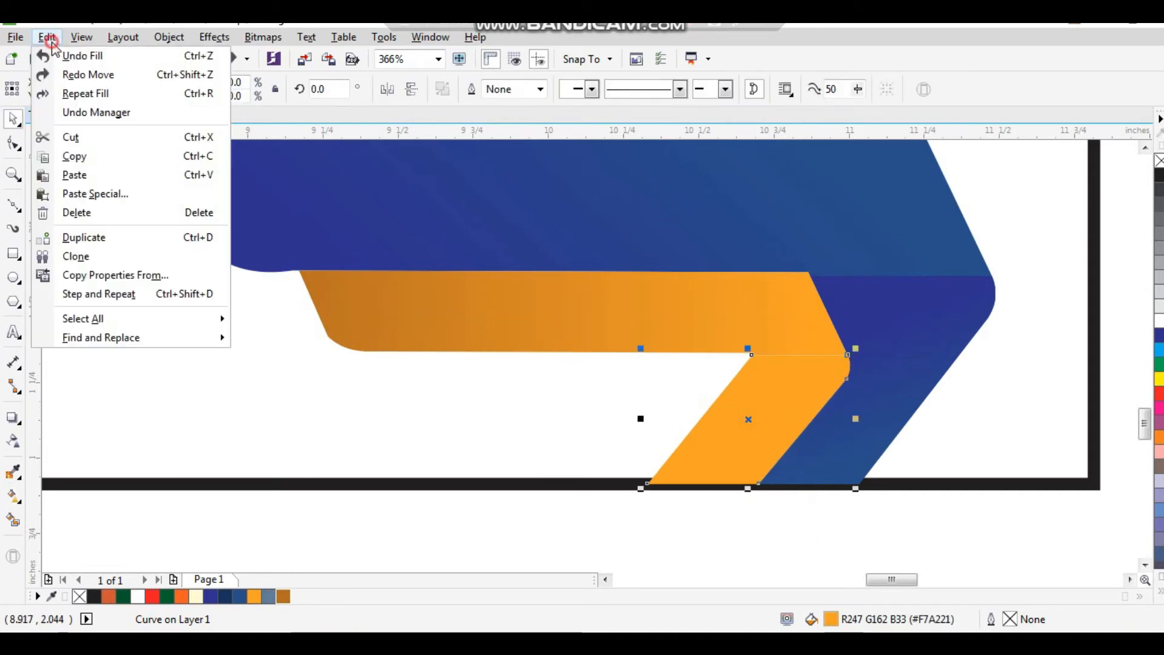
pyautogui.click(144, 275)
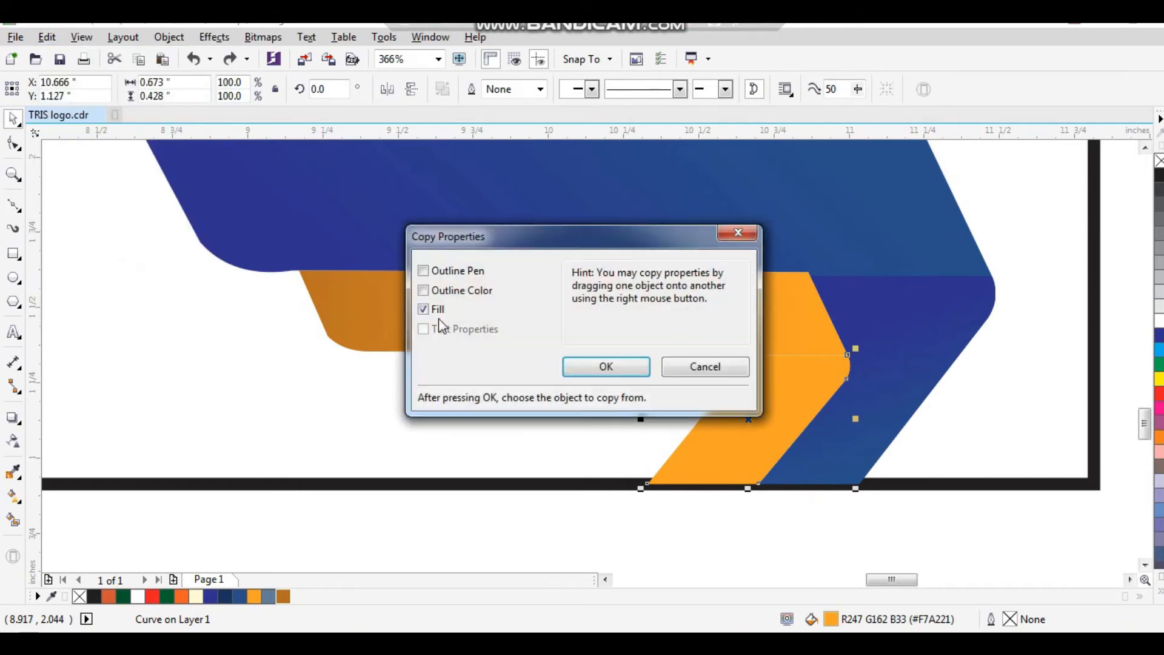
pyautogui.click(606, 367)
pyautogui.click(529, 321)
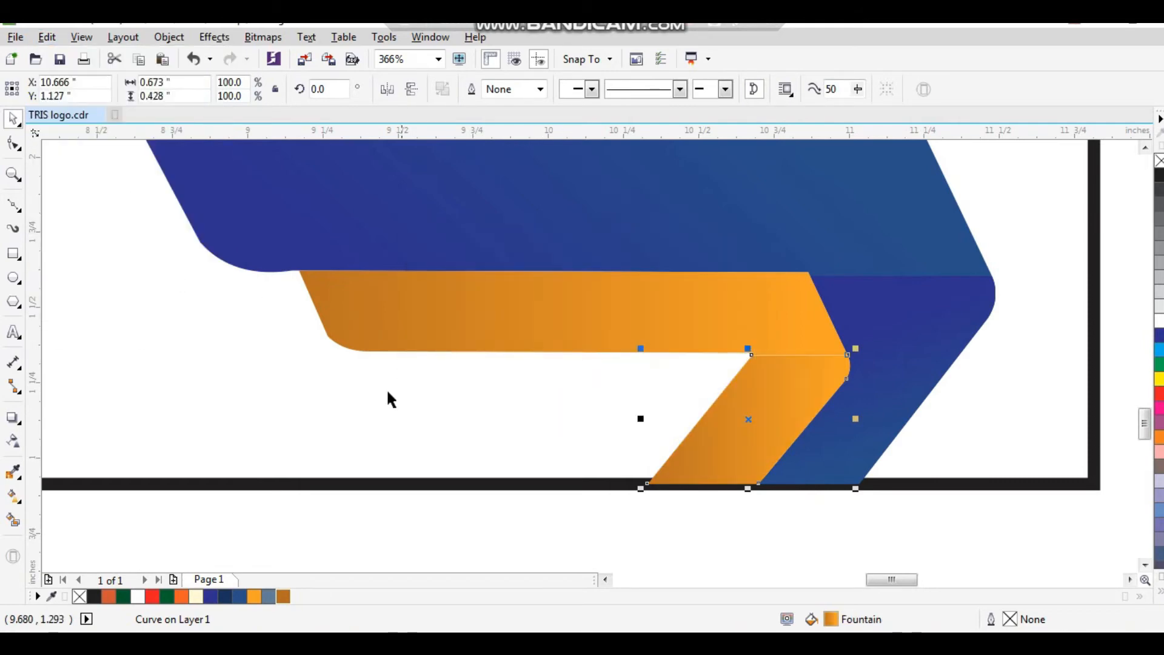
# - Redirect the slanted orange section's gradient along its slope, with brownish orange at the upper fold and orange at the lower end
pyautogui.scroll(-3, 565, 393)
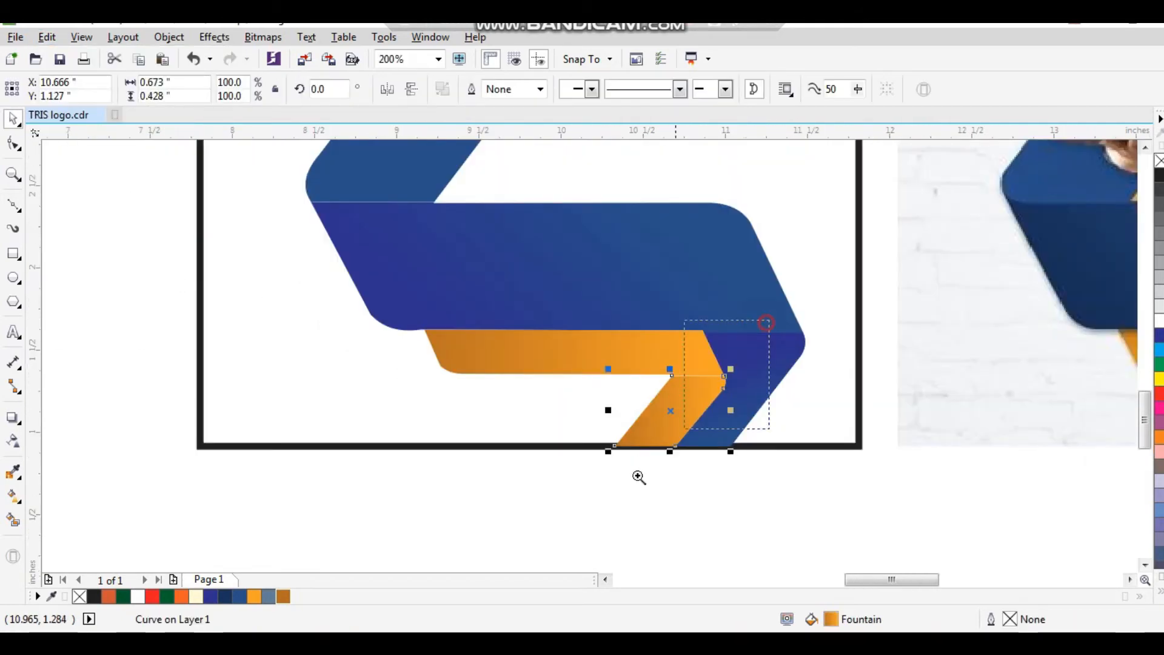
pyautogui.scroll(3, 524, 529)
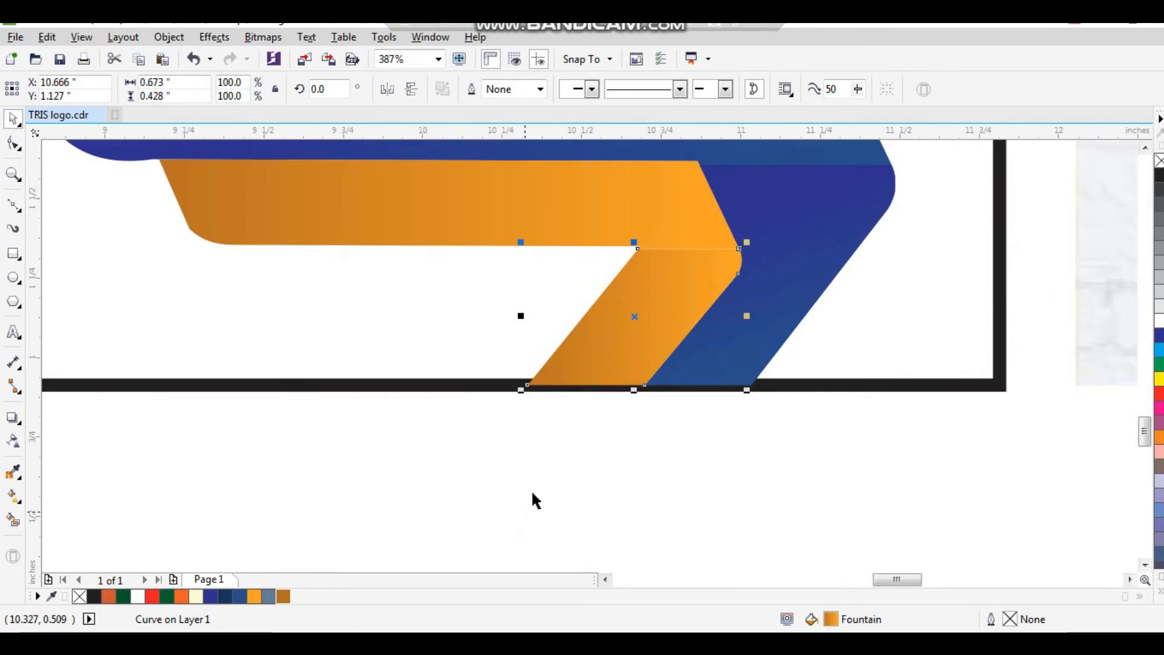
pyautogui.click(16, 518)
pyautogui.moveTo(729, 323); pyautogui.dragTo(421, 500)
pyautogui.moveTo(509, 312); pyautogui.dragTo(666, 274)
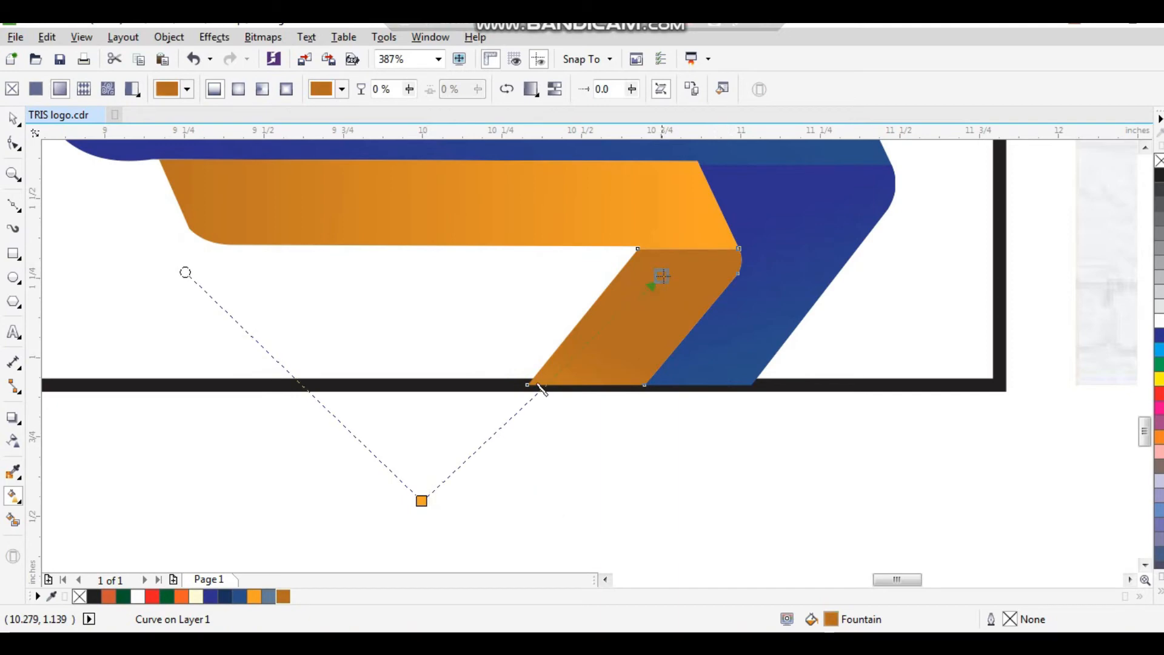
pyautogui.moveTo(422, 501); pyautogui.dragTo(613, 360)
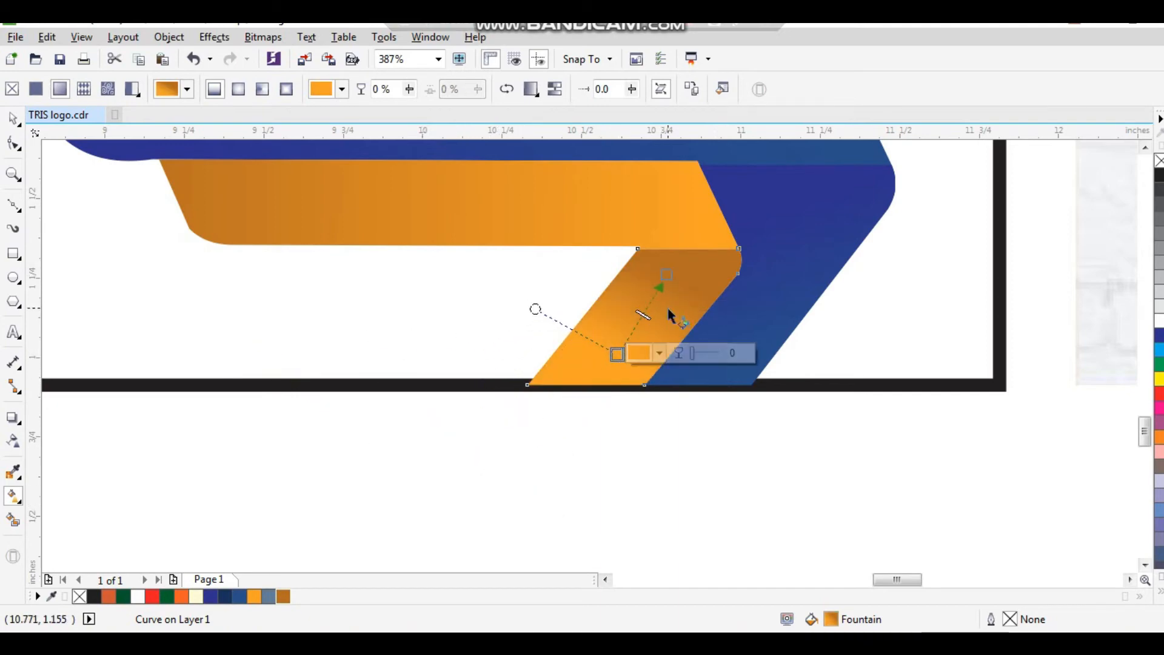
pyautogui.moveTo(666, 274); pyautogui.dragTo(673, 268)
pyautogui.click(670, 432)
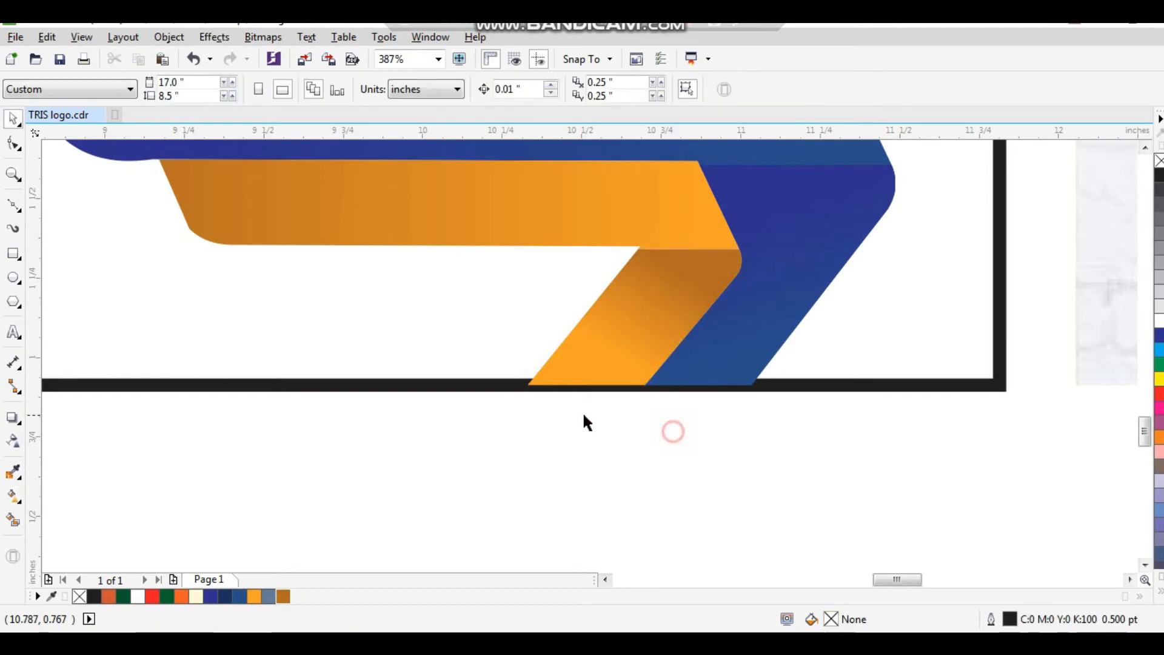
# - Compare the whole coloured ribbon with the reference poster and select the black frame
pyautogui.scroll(-4, 546, 400)
pyautogui.click(533, 411)
pyautogui.hotkey('shift', 'F2')
pyautogui.scroll(-2, 522, 461)
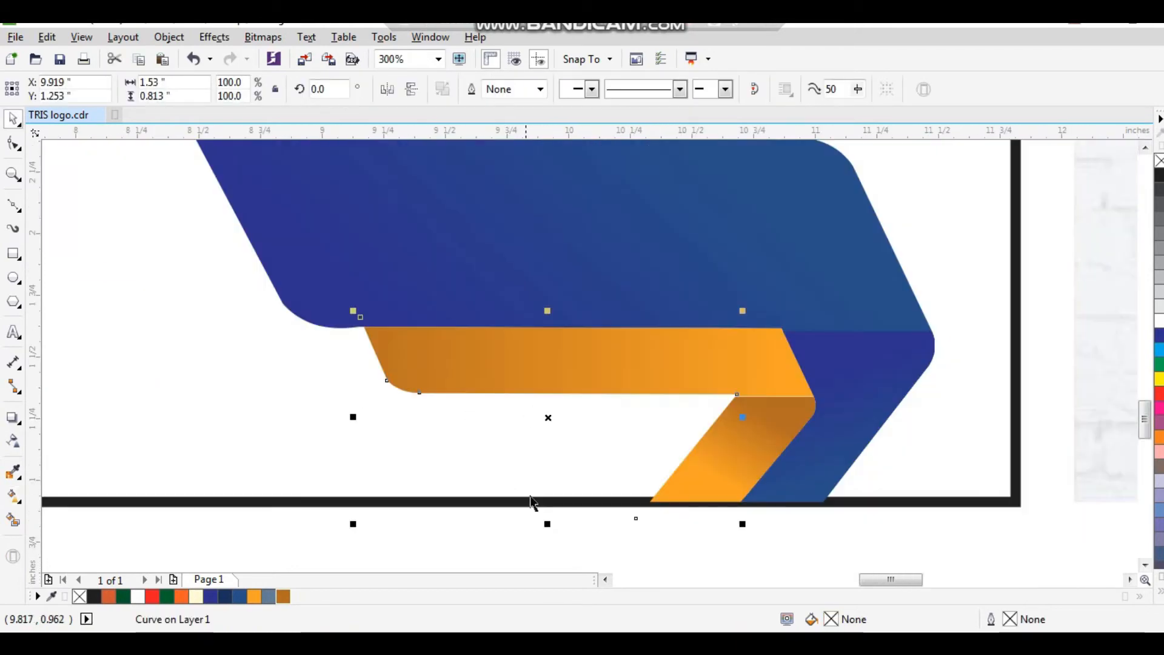
pyautogui.click(533, 502)
pyautogui.scroll(-4, 503, 483)
pyautogui.click(440, 368)
pyautogui.press('F2')
pyautogui.moveTo(489, 190); pyautogui.dragTo(965, 571)
pyautogui.click(550, 370)
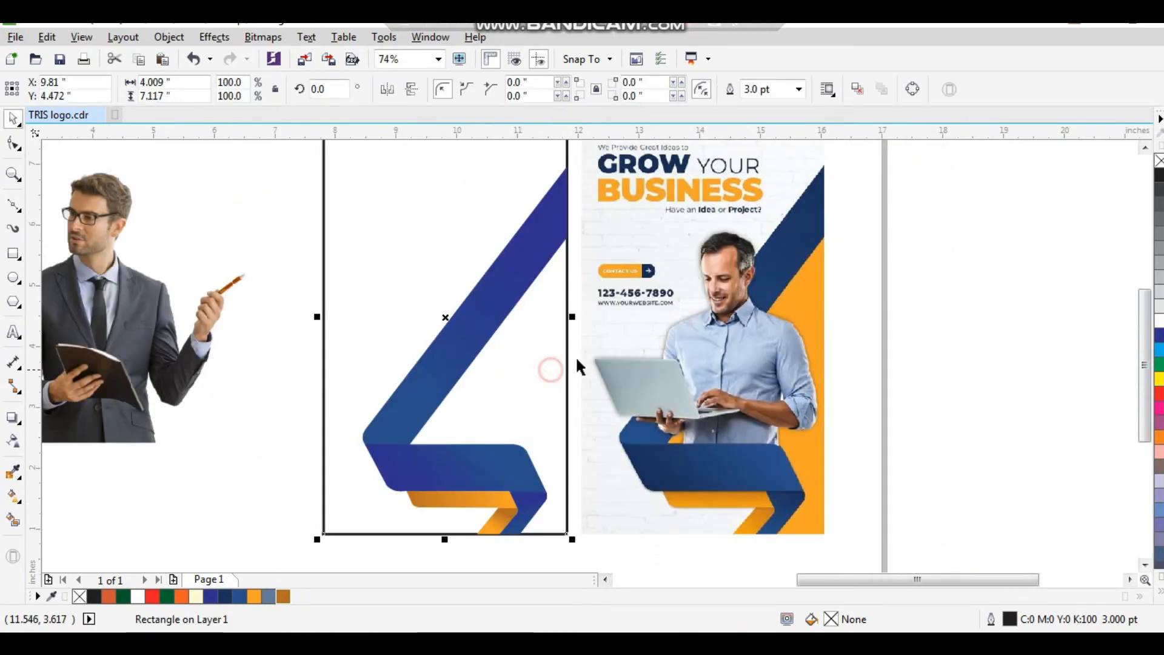
pyautogui.moveTo(668, 235); pyautogui.dragTo(376, 551)
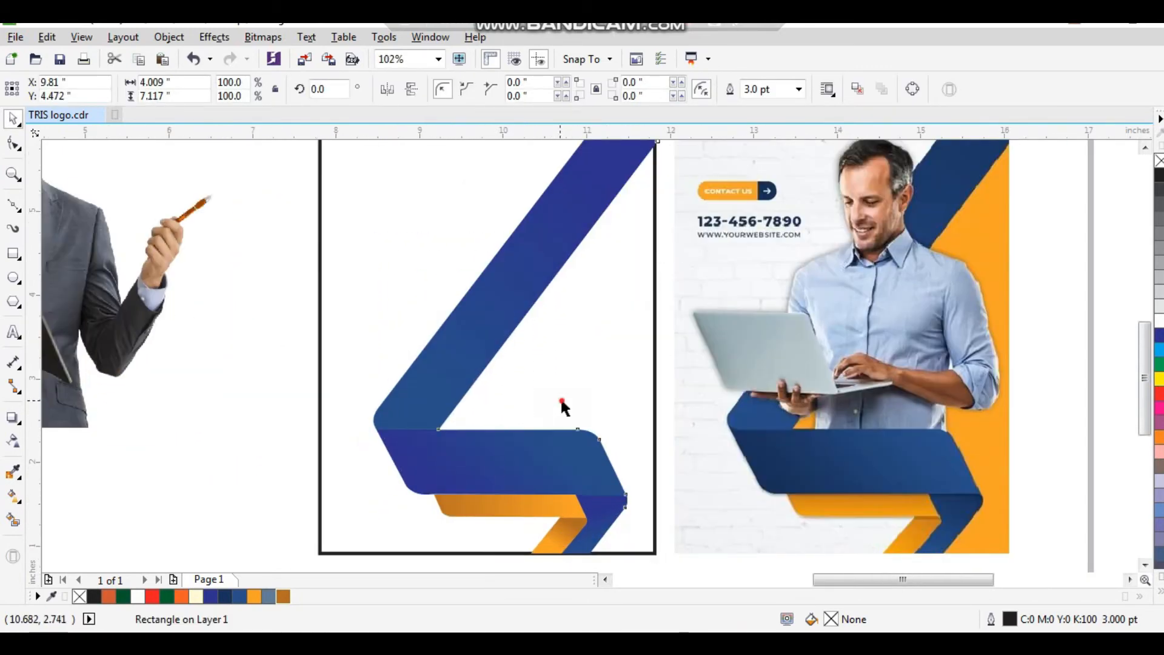
pyautogui.moveTo(558, 401); pyautogui.dragTo(570, 403)
pyautogui.hotkey('ctrl', 'z')
pyautogui.scroll(-1, 547, 421)
pyautogui.press('F2')
pyautogui.moveTo(479, 266); pyautogui.dragTo(671, 499)
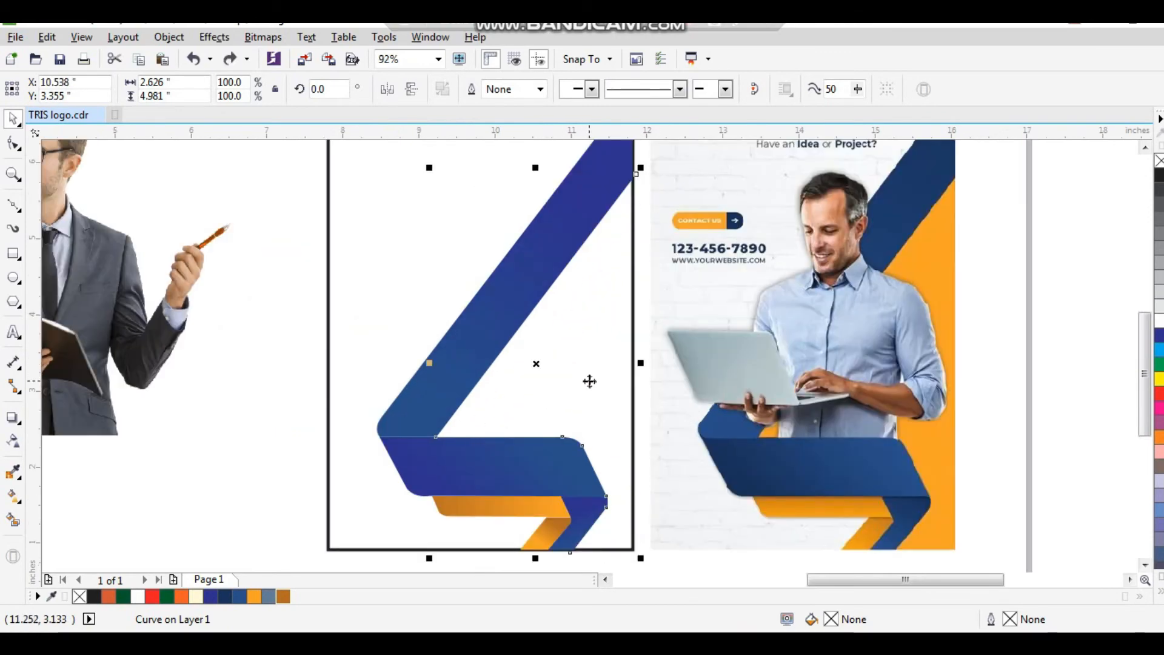
pyautogui.press('Delete')
pyautogui.hotkey('ctrl', 'z')
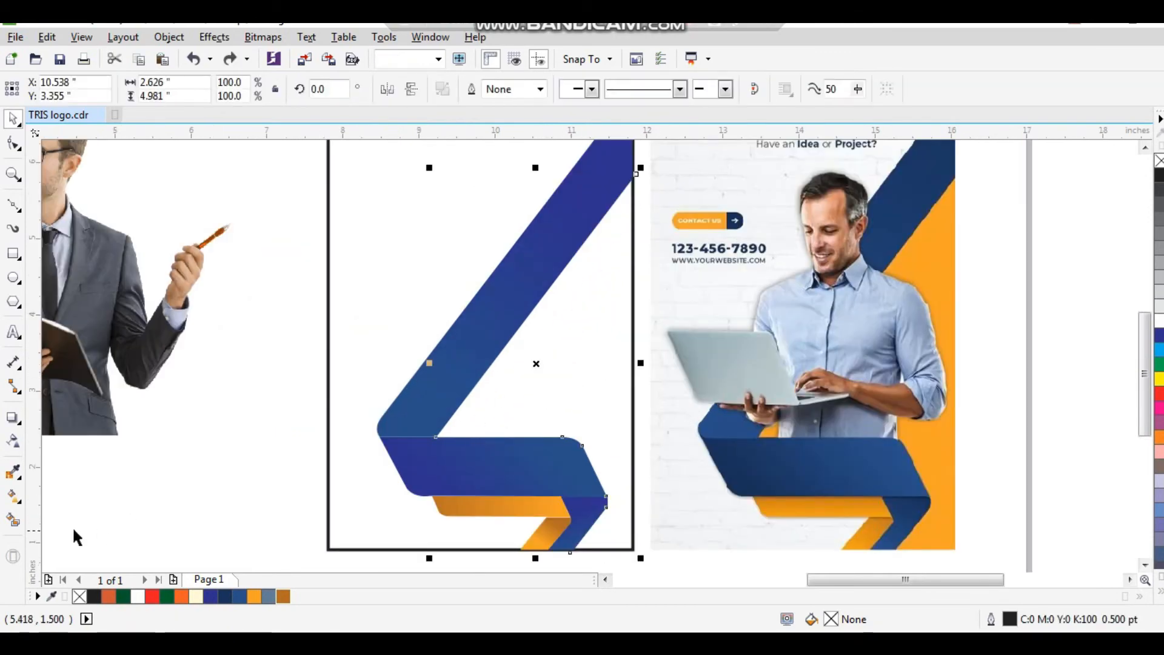
# - Smart Fill the area between the blue ribbon and the frame's right edge and colour the new shape orange
pyautogui.click(14, 522)
pyautogui.click(563, 378)
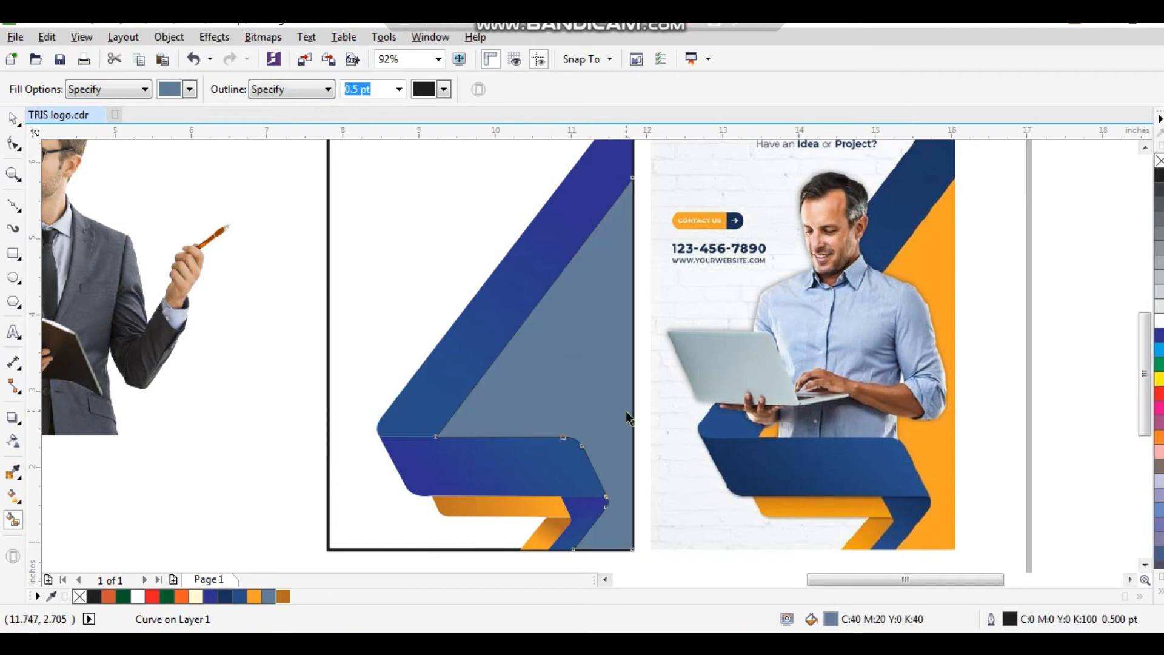
pyautogui.press('space')
pyautogui.moveTo(602, 406); pyautogui.dragTo(614, 408)
pyautogui.hotkey('ctrl', 'z')
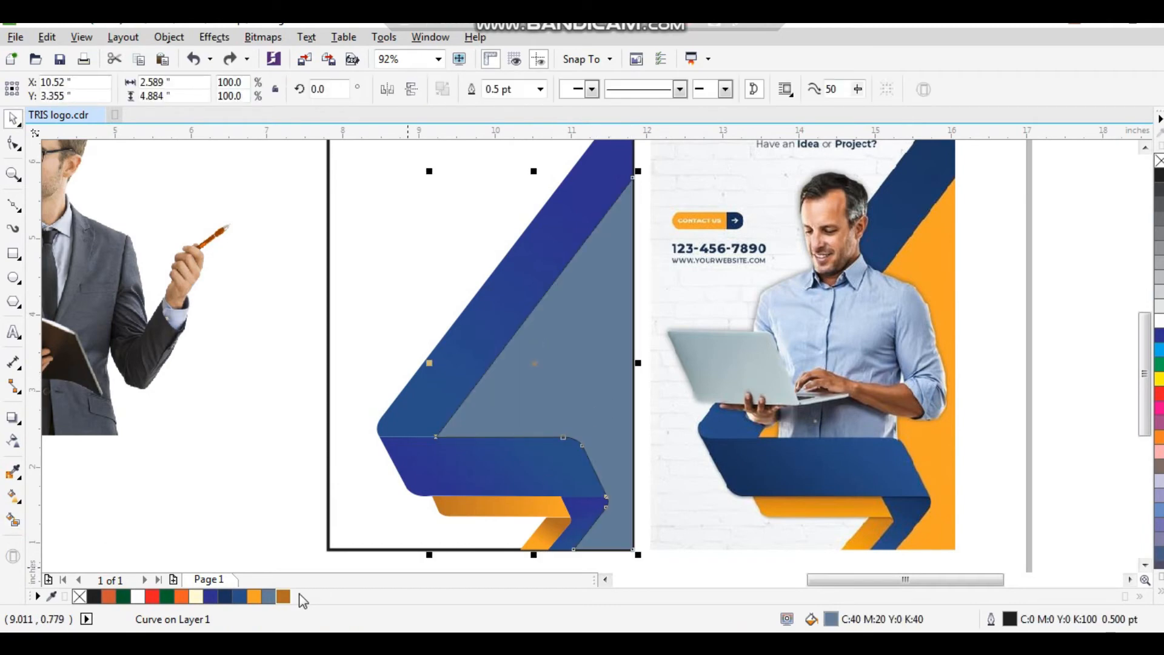
pyautogui.click(259, 597)
# - Compare the filled orange area and ribbon with the reference poster
pyautogui.scroll(-2, 640, 389)
pyautogui.press('F2')
pyautogui.moveTo(442, 494); pyautogui.dragTo(831, 194)
pyautogui.moveTo(513, 454); pyautogui.dragTo(392, 554)
pyautogui.click(998, 286)
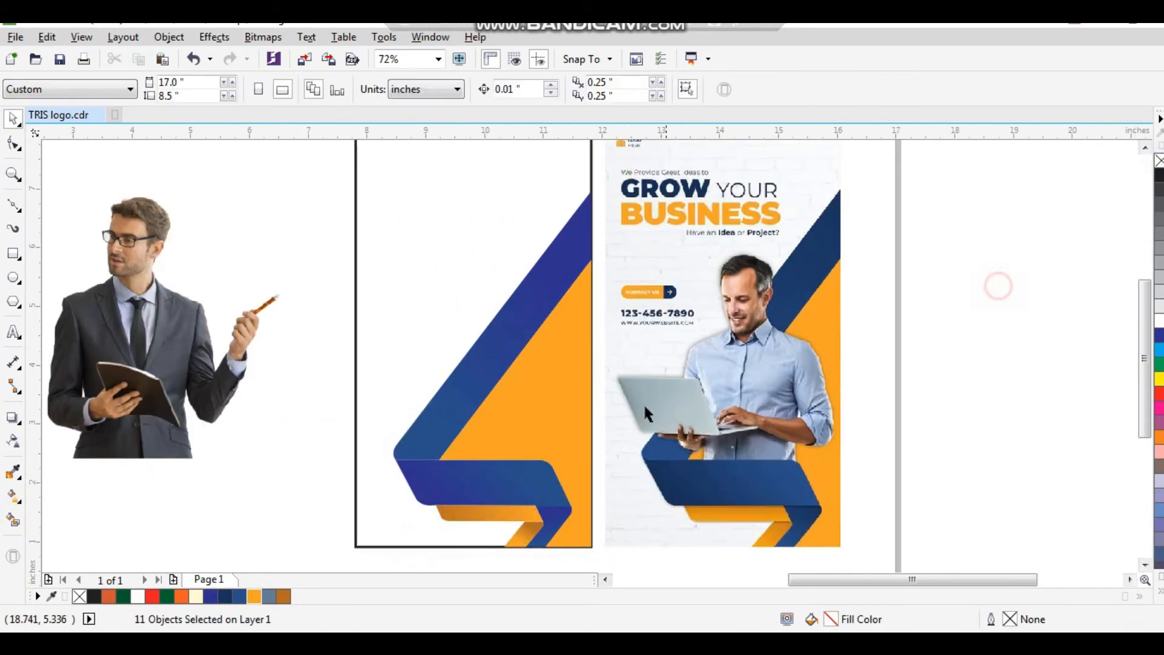
pyautogui.scroll(-2, 622, 391)
pyautogui.press('F2')
pyautogui.moveTo(380, 249); pyautogui.dragTo(763, 486)
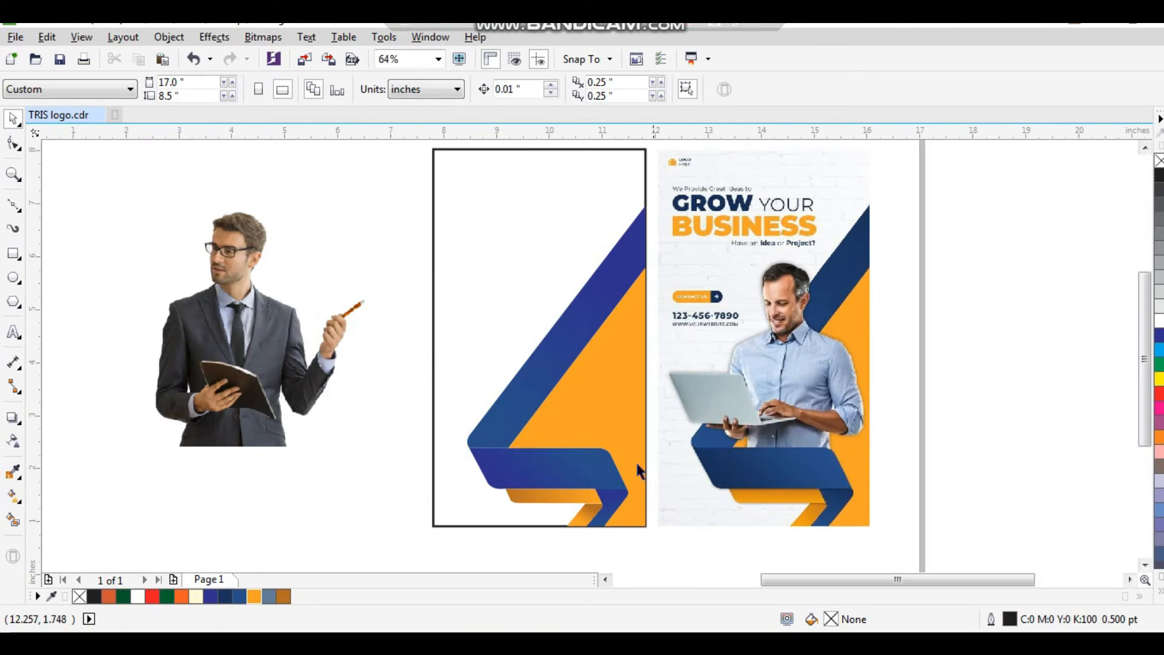
# - Place the man's cutout photo in front of the poster artwork and scale it down above the ribbon's horizontal band
pyautogui.moveTo(301, 387); pyautogui.dragTo(610, 390)
pyautogui.press('F2')
pyautogui.moveTo(482, 262); pyautogui.dragTo(680, 483)
pyautogui.hotkey('shift', 'pageup')
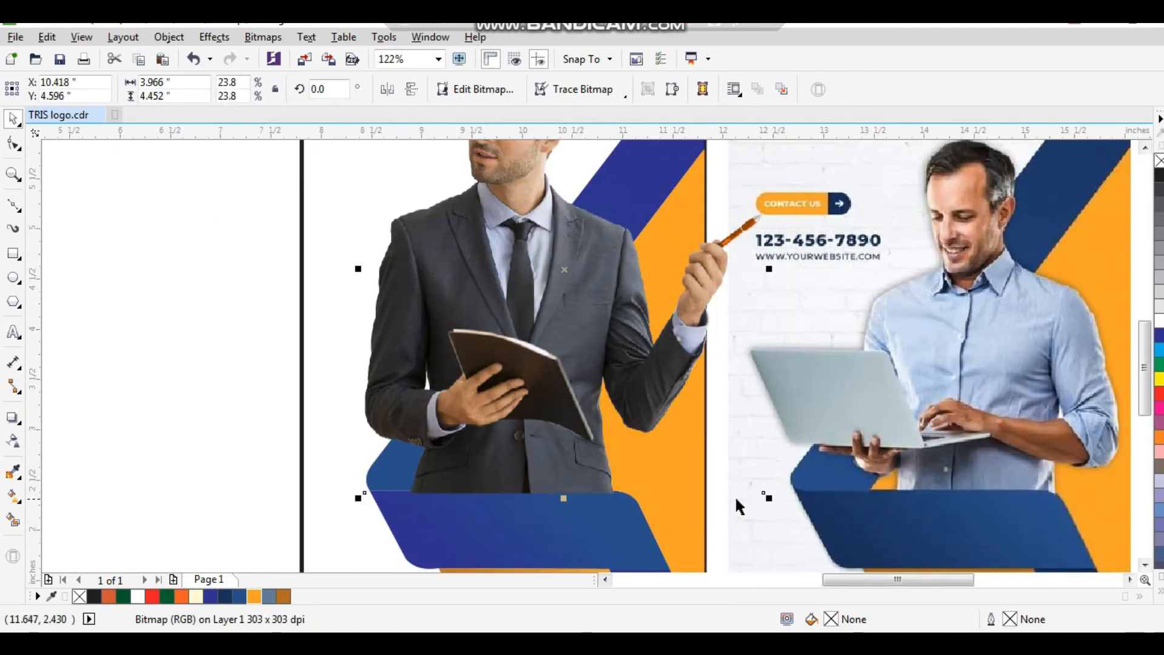
pyautogui.moveTo(769, 496); pyautogui.dragTo(712, 432)
pyautogui.moveTo(534, 464); pyautogui.dragTo(535, 437)
# - Mirror the man's photo horizontally and fit it at about 3.26 by 3.66 inches at the ribbon band's upper edge
pyautogui.click(386, 90)
pyautogui.moveTo(611, 353); pyautogui.dragTo(566, 353)
pyautogui.scroll(-1, 544, 331)
pyautogui.press('F2')
pyautogui.moveTo(438, 206); pyautogui.dragTo(676, 454)
pyautogui.moveTo(422, 225); pyautogui.dragTo(381, 181)
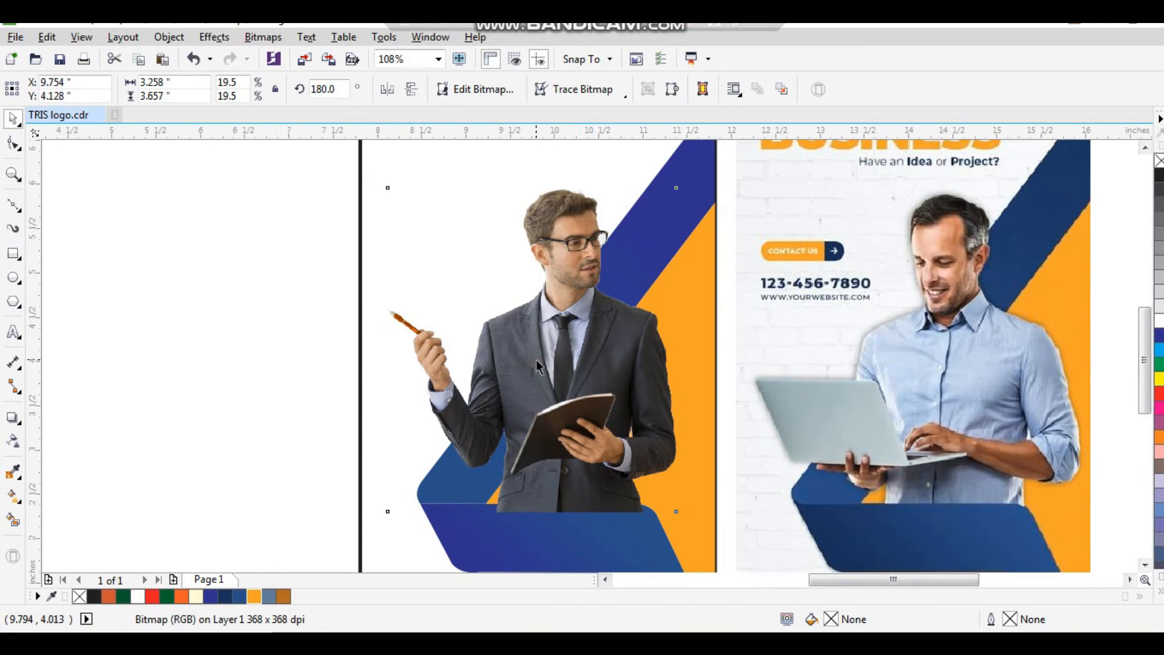
# - Bring the horizontal blue ribbon band in front of the man's photo and select the slanted pieces at its lower fold
pyautogui.scroll(-1, 528, 362)
pyautogui.press('F2')
pyautogui.moveTo(463, 322); pyautogui.dragTo(664, 509)
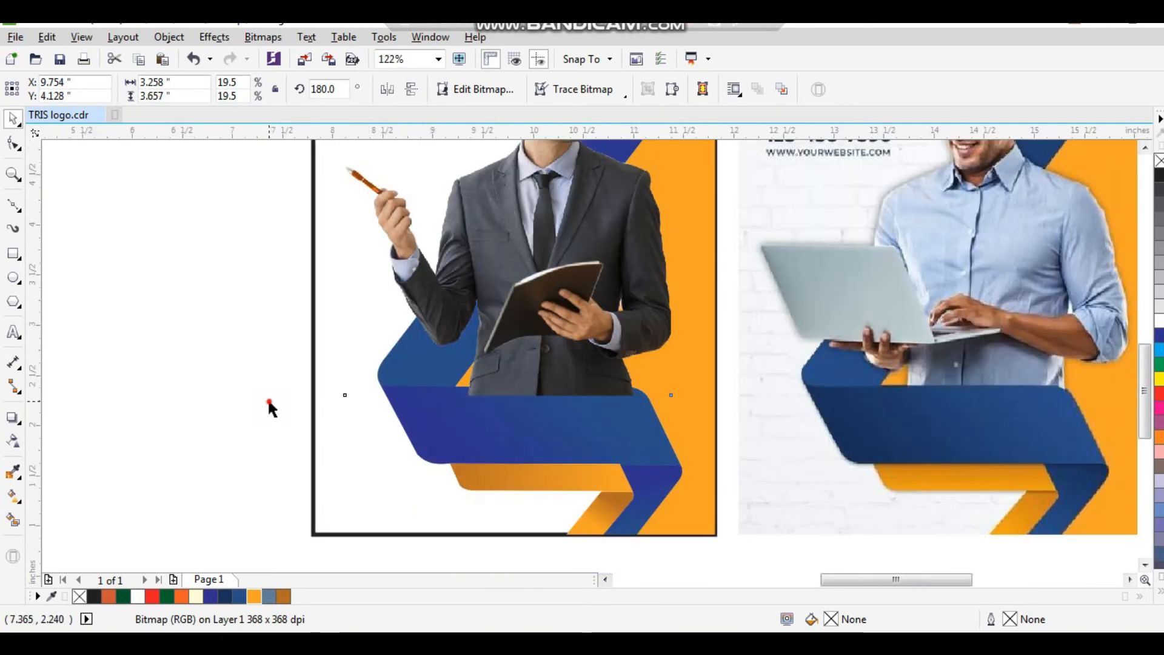
pyautogui.click(268, 403)
pyautogui.click(468, 447)
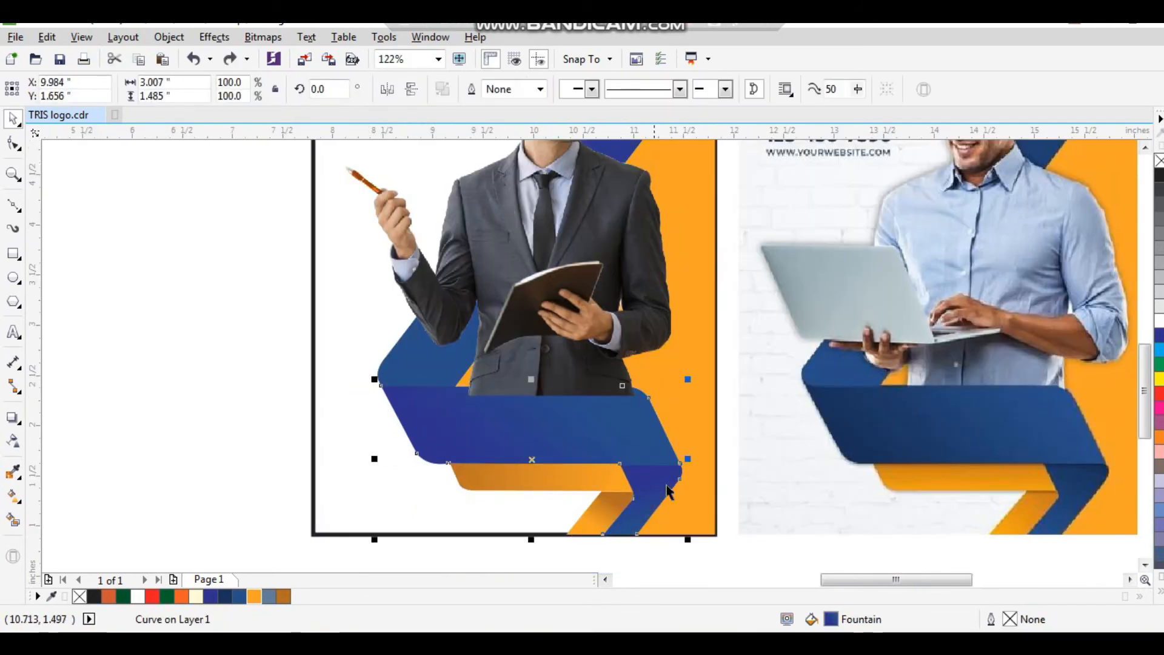
pyautogui.moveTo(592, 554); pyautogui.dragTo(705, 455)
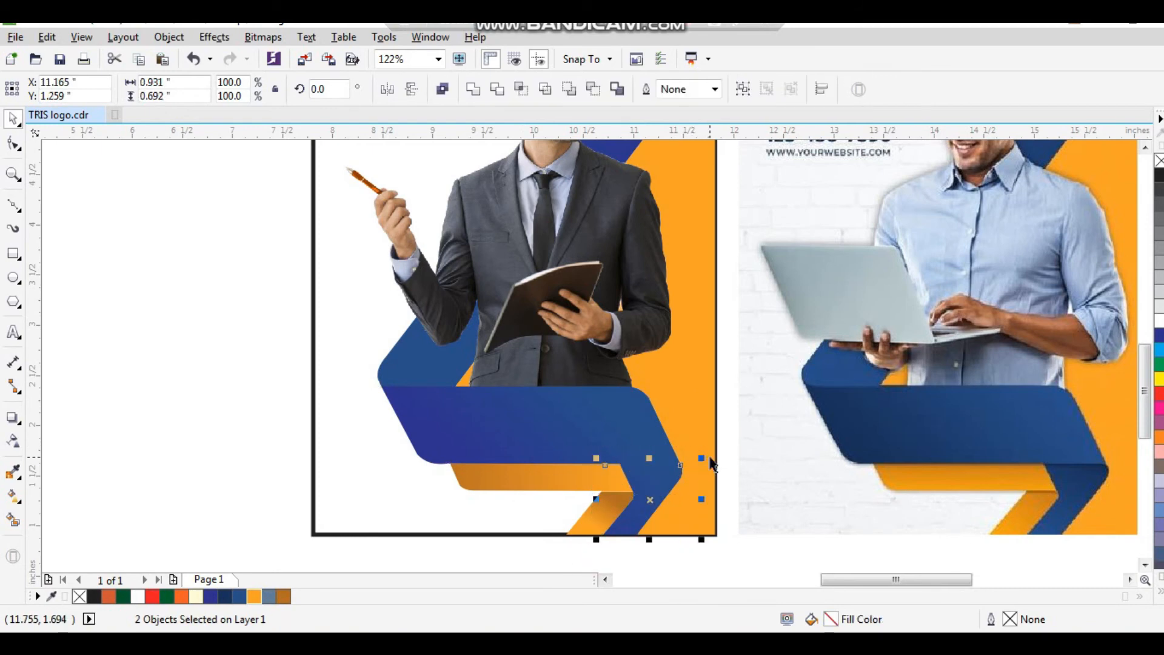
pyautogui.click(677, 552)
# - Add the artistic text "GROW YOUR BUSINESS" on two lines near the top of the reference poster
pyautogui.scroll(-2, 552, 489)
pyautogui.press('F2')
pyautogui.moveTo(416, 500); pyautogui.dragTo(899, 175)
pyautogui.scroll(-2, 412, 369)
pyautogui.moveTo(349, 231); pyautogui.dragTo(673, 475)
pyautogui.moveTo(821, 167); pyautogui.dragTo(562, 339)
pyautogui.press('F8')
pyautogui.click(678, 223)
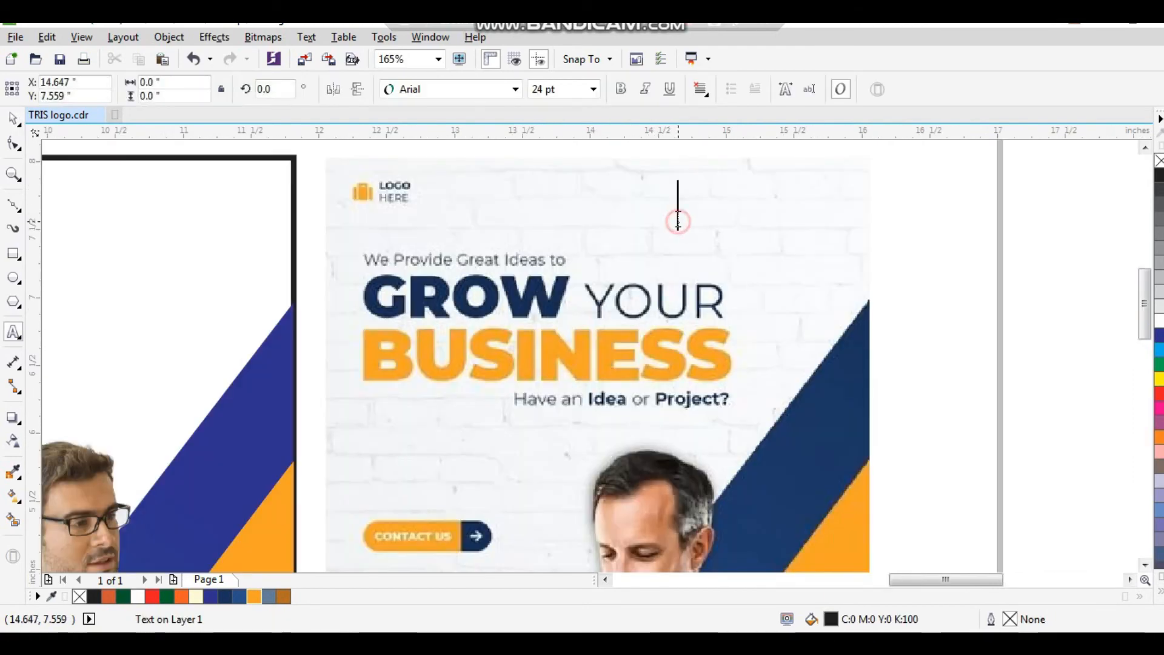
pyautogui.write('GRO')
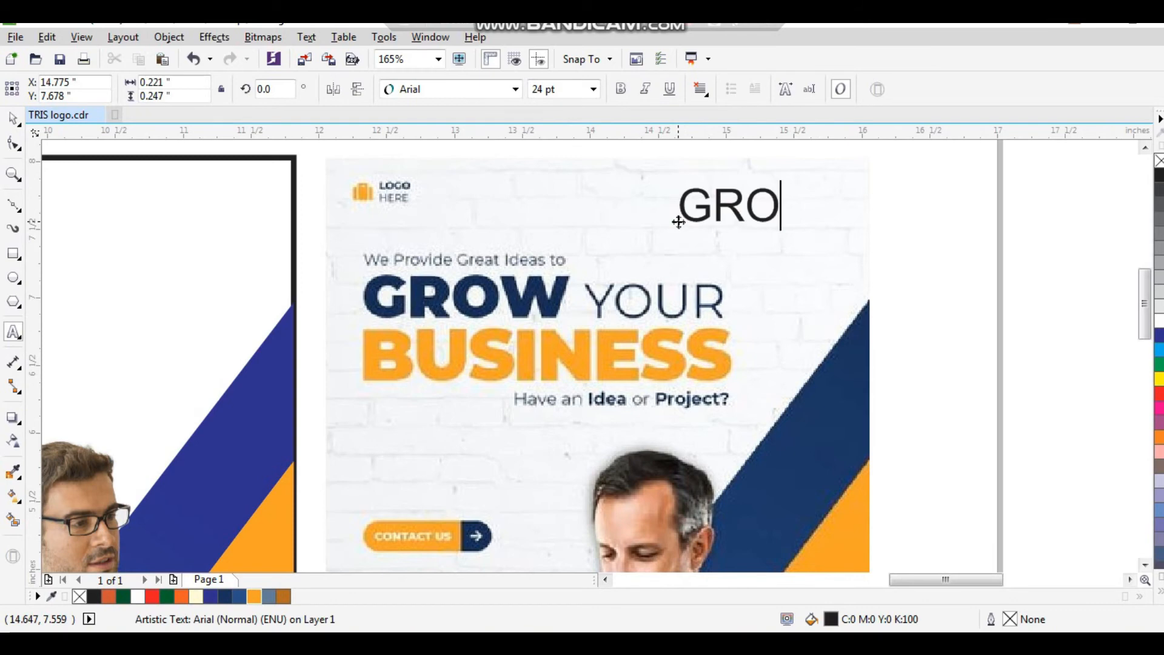
pyautogui.write('W YOUR ')
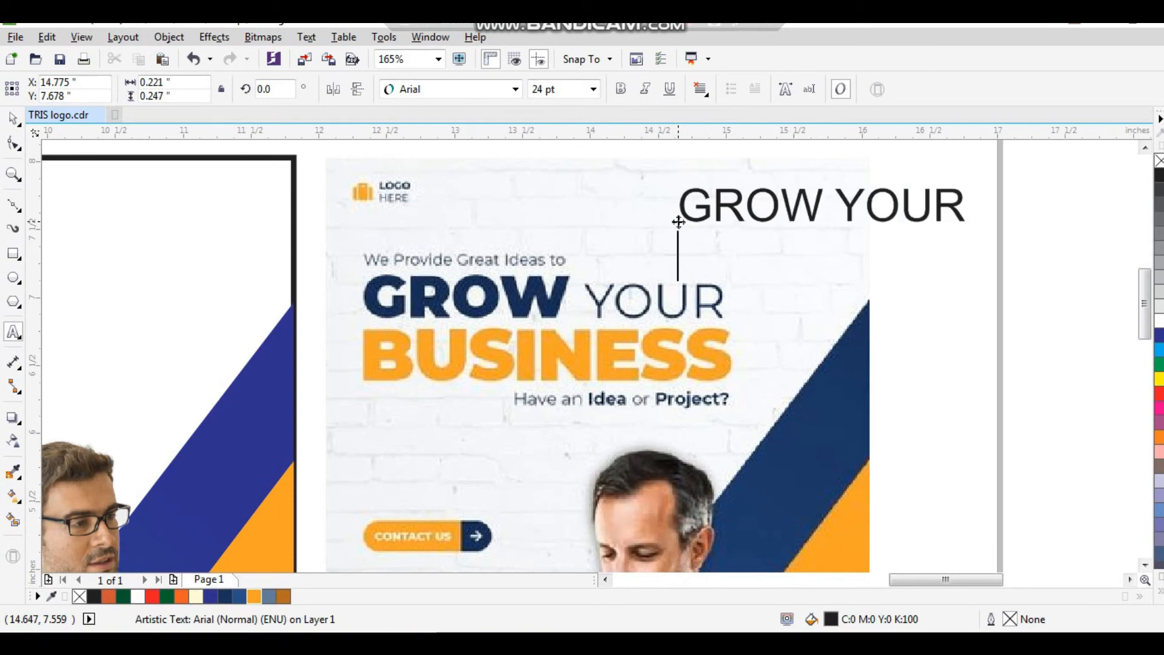
pyautogui.write('BUSINESS')
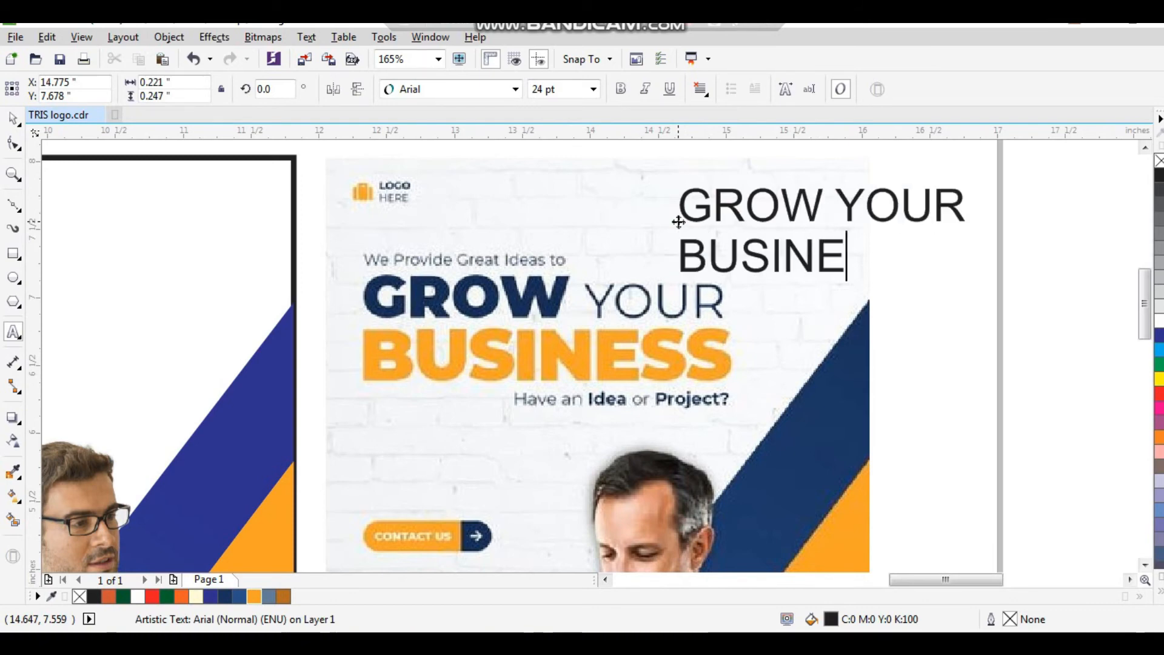
pyautogui.hotkey('ctrl', 'space')
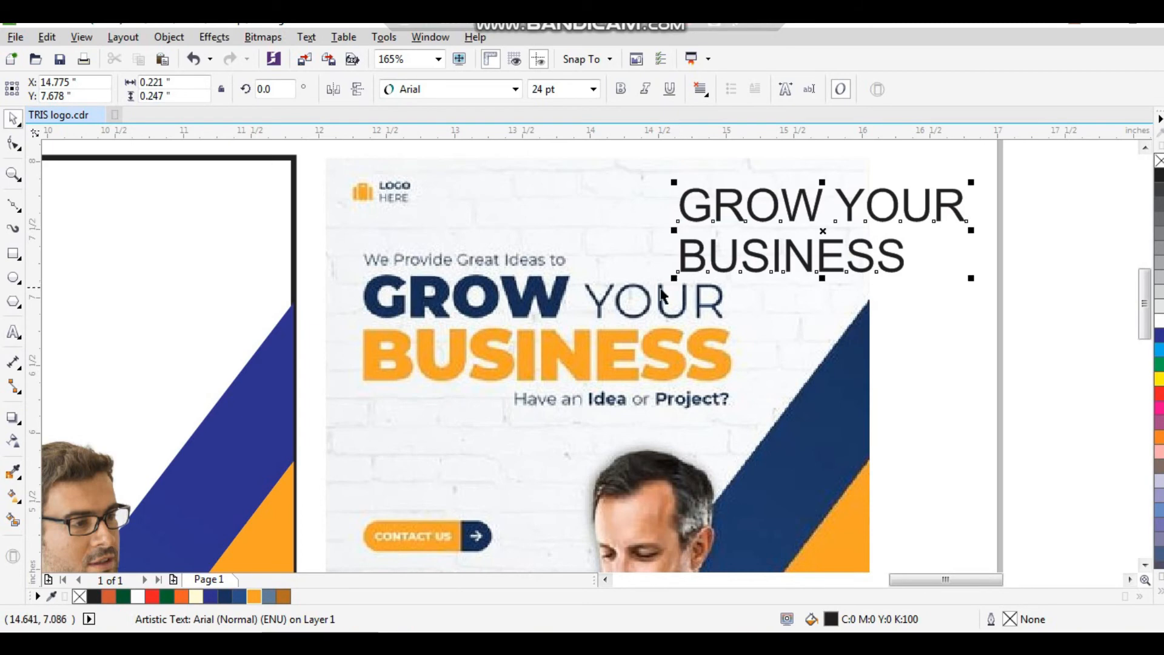
# - Move the headline text off the reference poster and set its font to Clarendon Blk BT
pyautogui.scroll(-3, 631, 315)
pyautogui.scroll(4, 722, 314)
pyautogui.moveTo(700, 301); pyautogui.dragTo(929, 309)
pyautogui.click(516, 90)
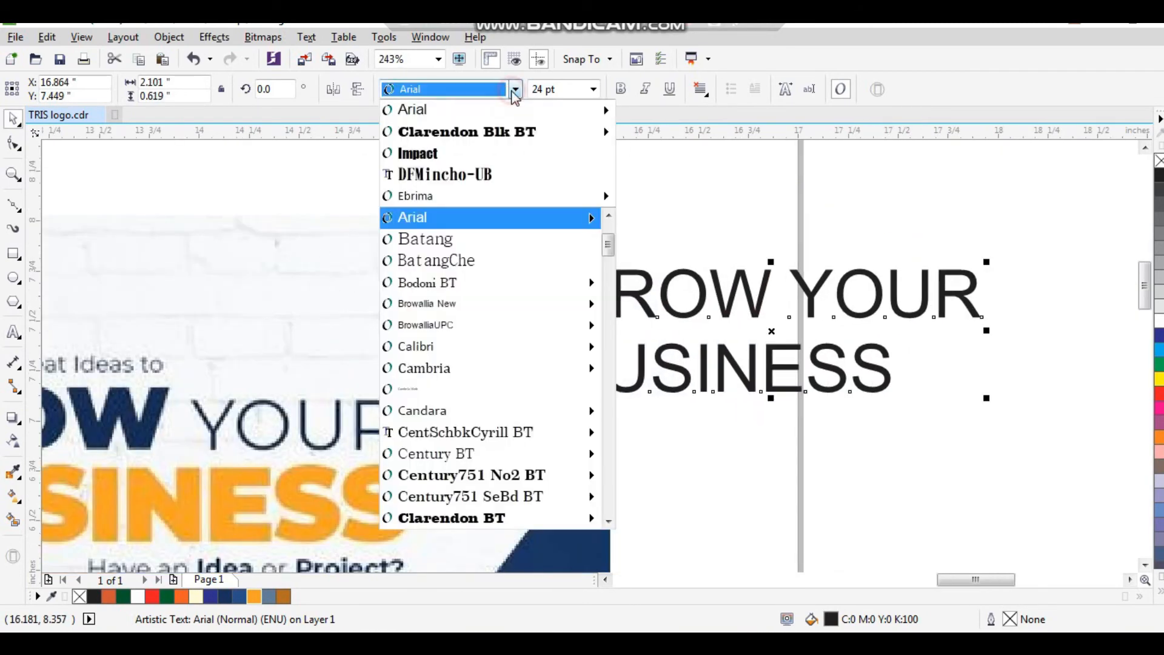
pyautogui.click(502, 135)
# - Move the headline into the upper part of the black frame and enlarge it to about 25.7 pt
pyautogui.scroll(-3, 739, 287)
pyautogui.scroll(-6, 739, 288)
pyautogui.moveTo(717, 276); pyautogui.dragTo(523, 256)
pyautogui.scroll(7, 595, 297)
pyautogui.moveTo(538, 329); pyautogui.dragTo(562, 331)
pyautogui.moveTo(667, 196); pyautogui.dragTo(209, 428)
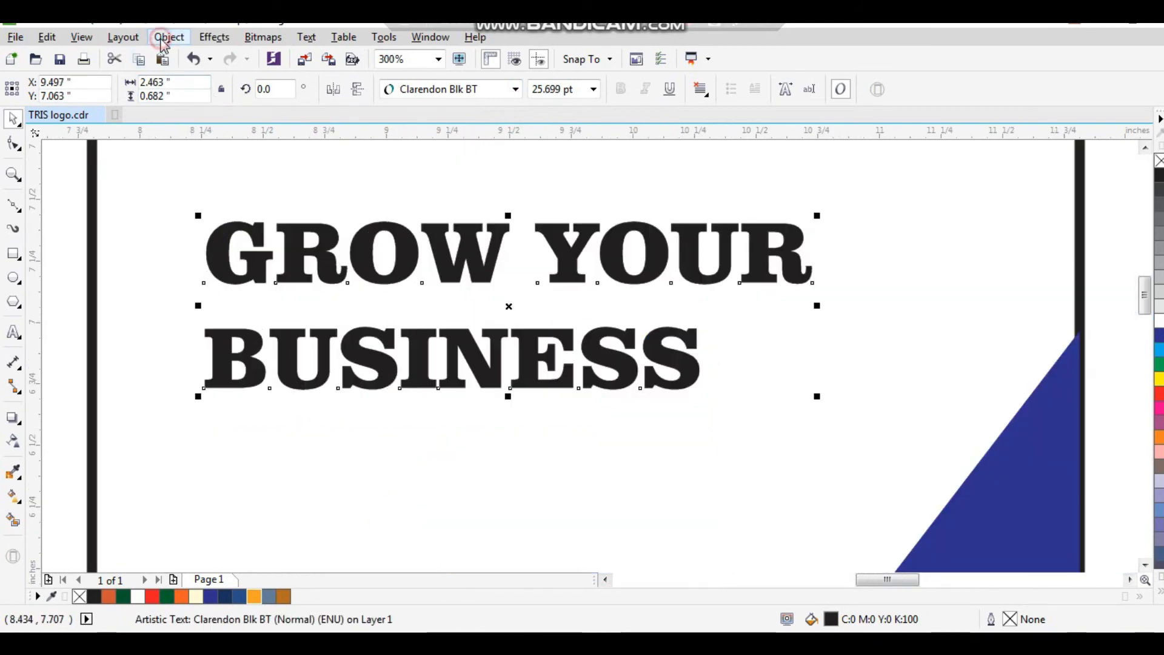
# - Break the headline apart into lines and enlarge BUSINESS to about 31.5 pt to match the width of GROW YOUR
pyautogui.click(162, 40)
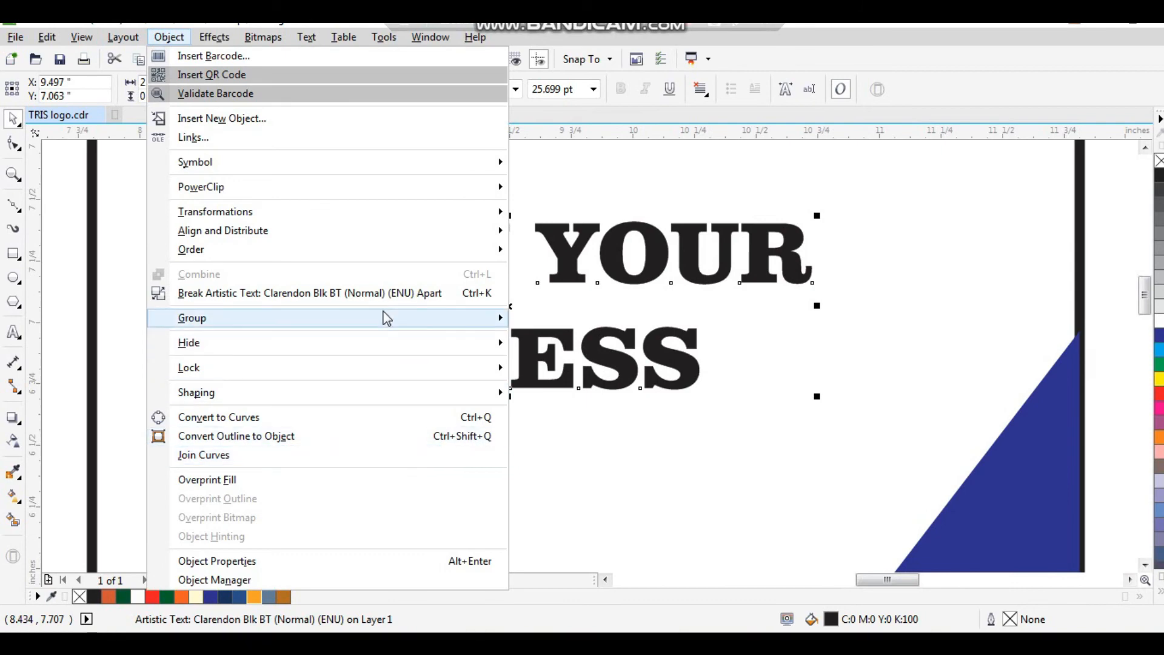
pyautogui.click(385, 295)
pyautogui.click(671, 355)
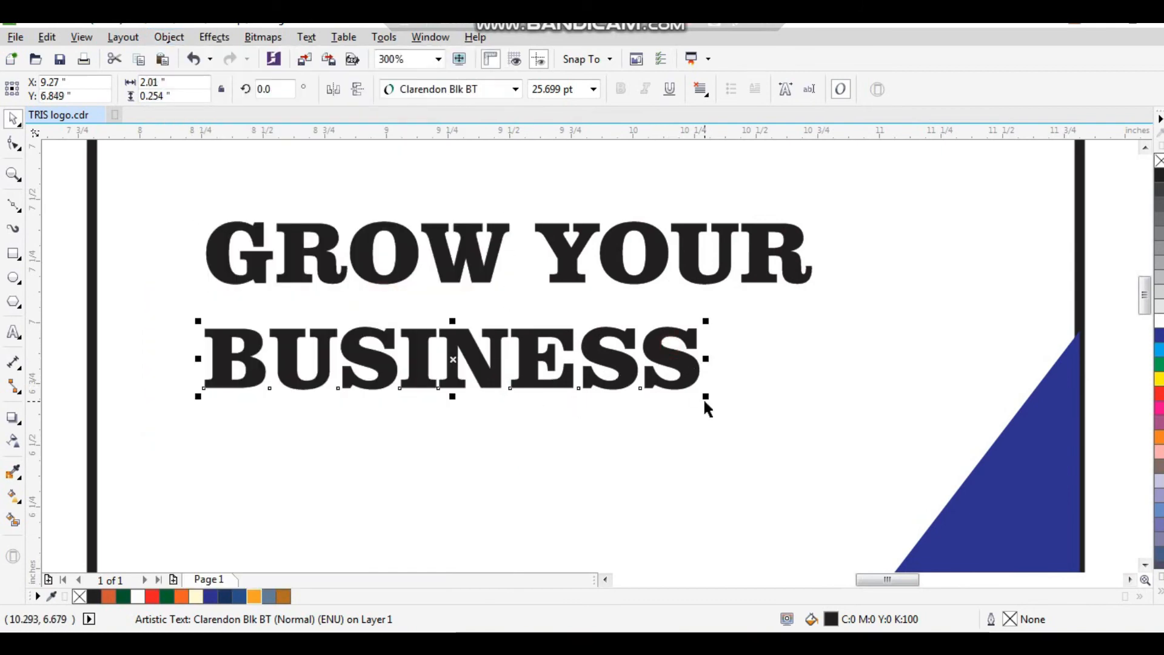
pyautogui.moveTo(709, 397); pyautogui.dragTo(820, 457)
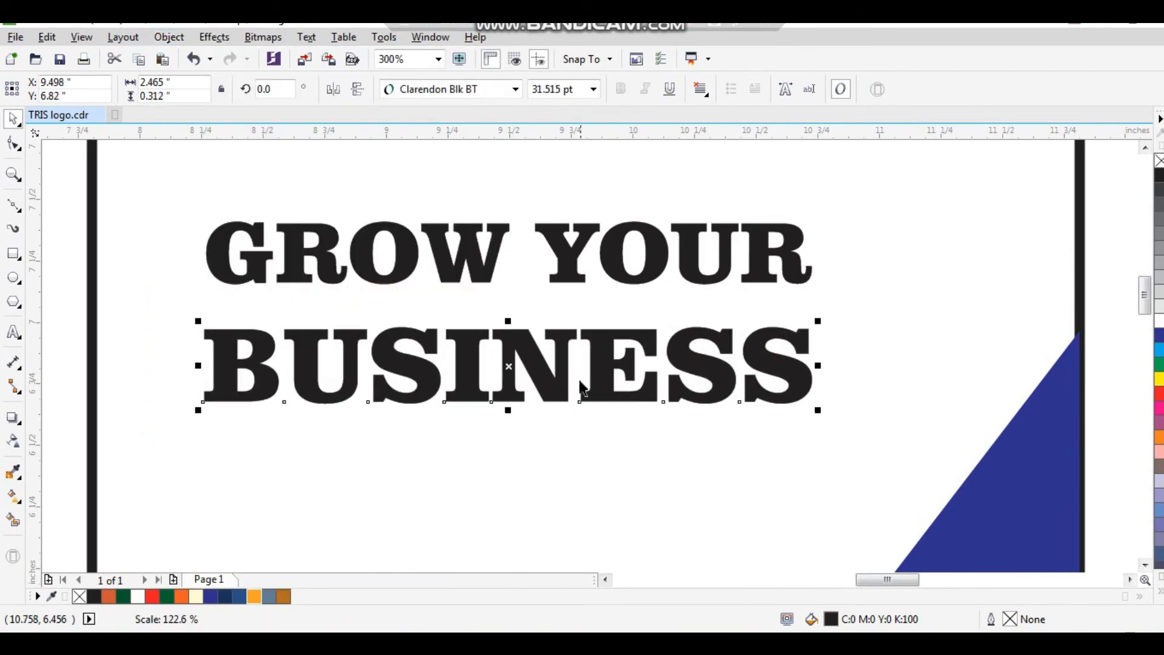
# - Colour the word BUSINESS with the poster's orange
pyautogui.scroll(-2, 526, 346)
pyautogui.press('F2')
pyautogui.moveTo(418, 275); pyautogui.dragTo(839, 538)
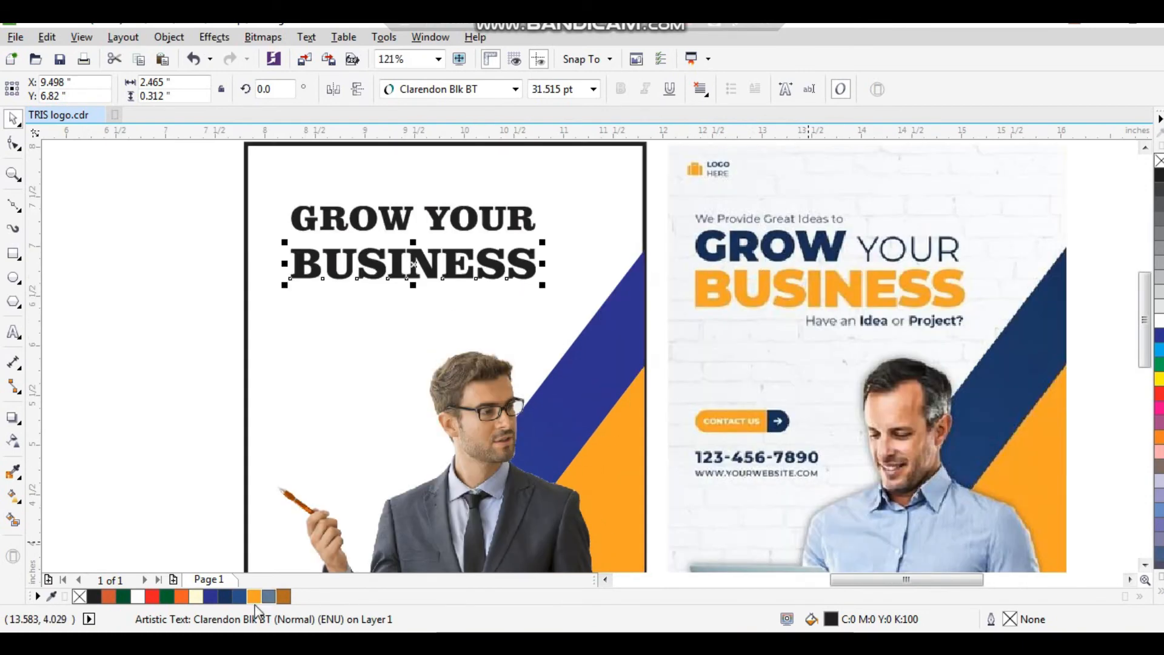
pyautogui.click(253, 597)
pyautogui.click(201, 312)
# - Separate GROW and YOUR into individual words and set the font of YOUR to Arial
pyautogui.press('F2')
pyautogui.moveTo(281, 299); pyautogui.dragTo(579, 198)
pyautogui.click(609, 274)
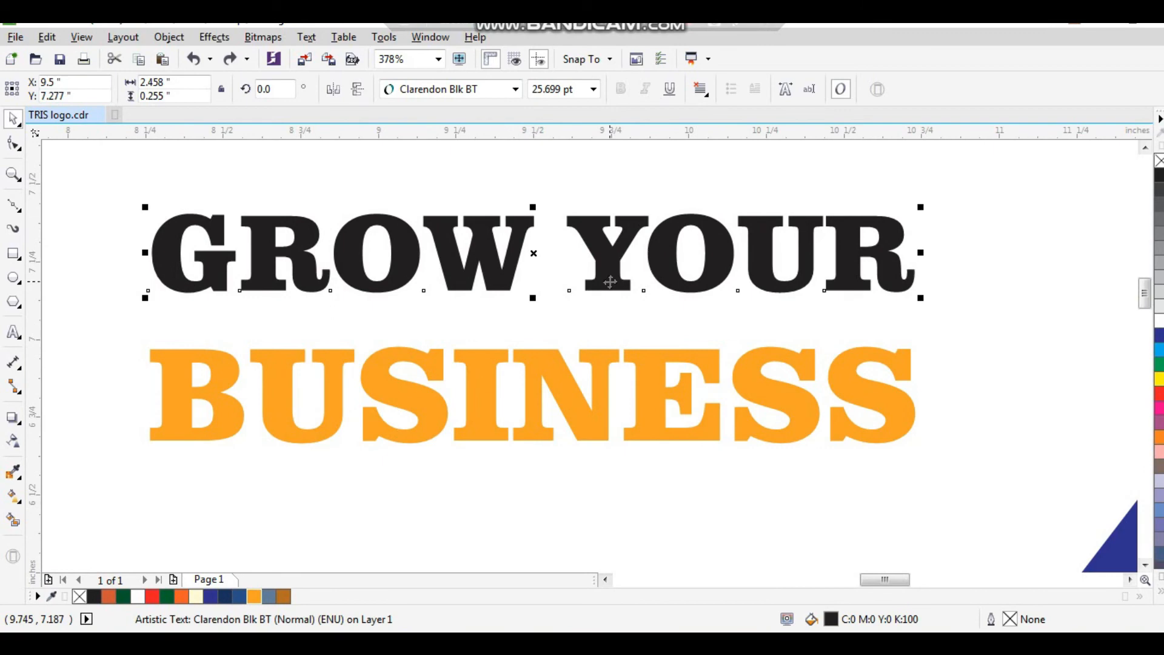
pyautogui.moveTo(614, 254); pyautogui.dragTo(614, 269)
pyautogui.hotkey('ctrl', 'z')
pyautogui.click(515, 90)
pyautogui.click(527, 131)
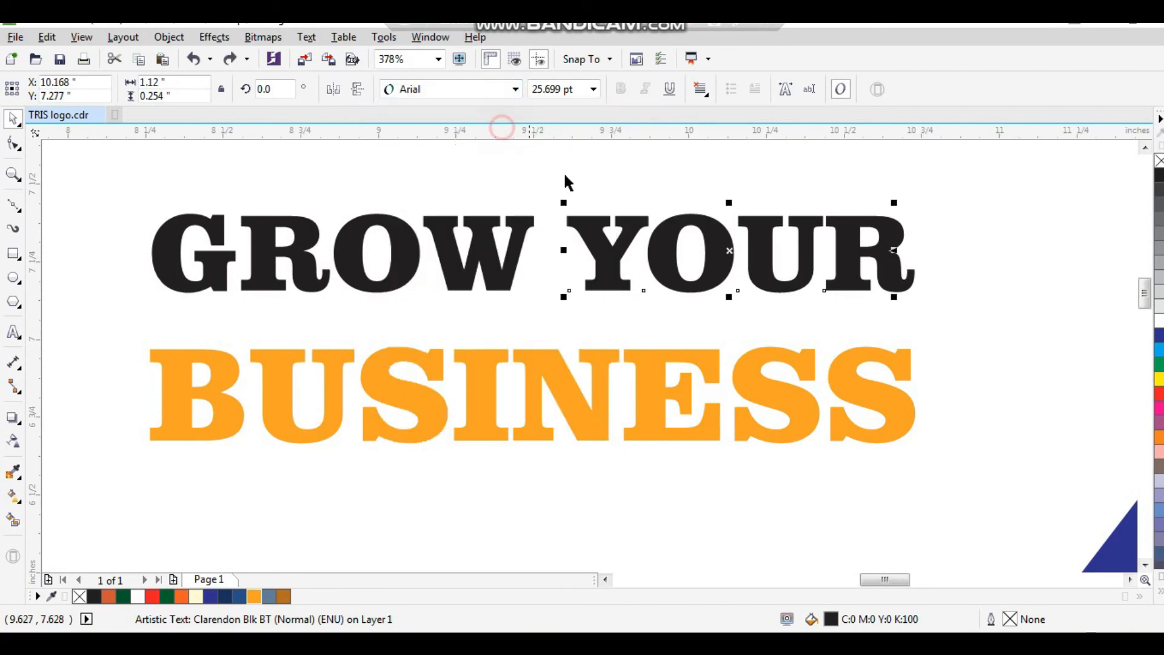
# - Move GROW and YOUR down together to tighten the gap above BUSINESS
pyautogui.press('F3')
pyautogui.press('F2')
pyautogui.moveTo(373, 223); pyautogui.dragTo(844, 452)
pyautogui.keyDown('shift'); pyautogui.click(511, 293); pyautogui.keyUp('shift')
pyautogui.moveTo(516, 274); pyautogui.dragTo(516, 288)
pyautogui.click(510, 218)
# - Colour GROW dark navy blue and YOUR a lighter medium blue
pyautogui.click(497, 300)
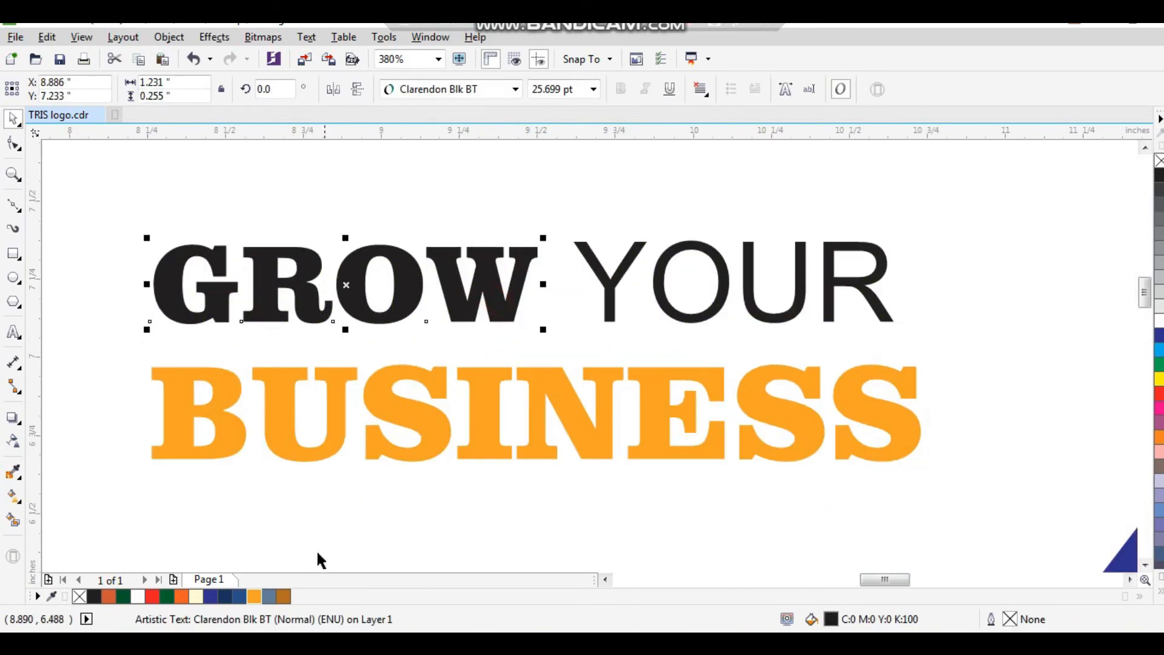
pyautogui.click(228, 597)
pyautogui.click(617, 309)
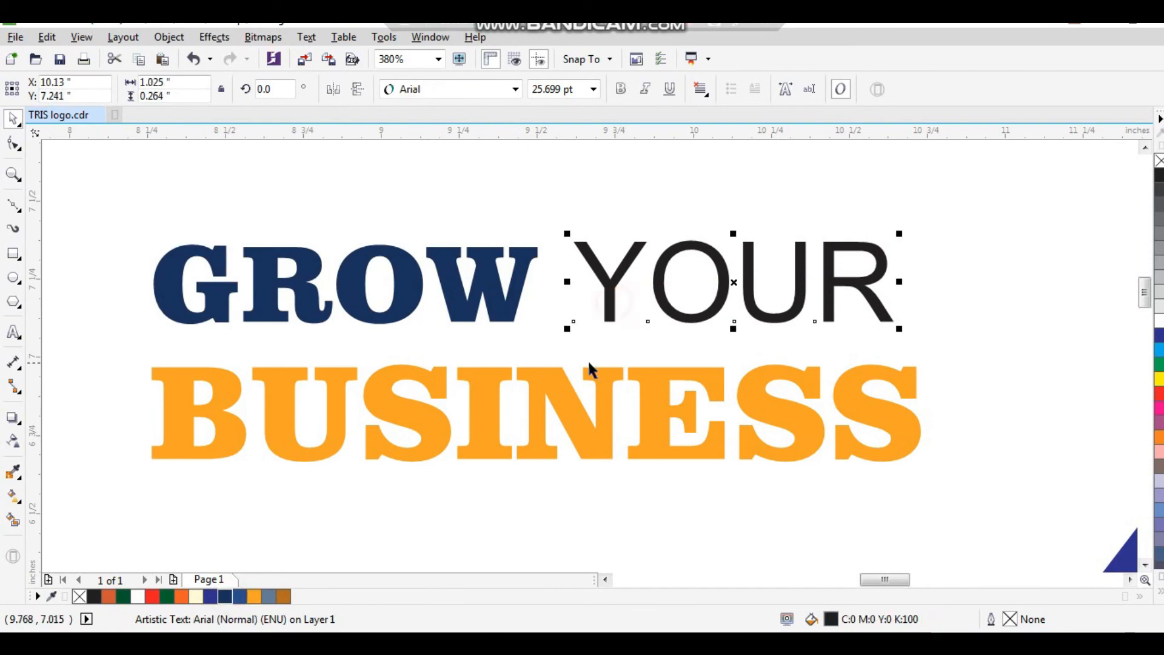
pyautogui.scroll(-3, 577, 354)
pyautogui.scroll(-3, 612, 350)
pyautogui.moveTo(611, 351); pyautogui.dragTo(726, 407)
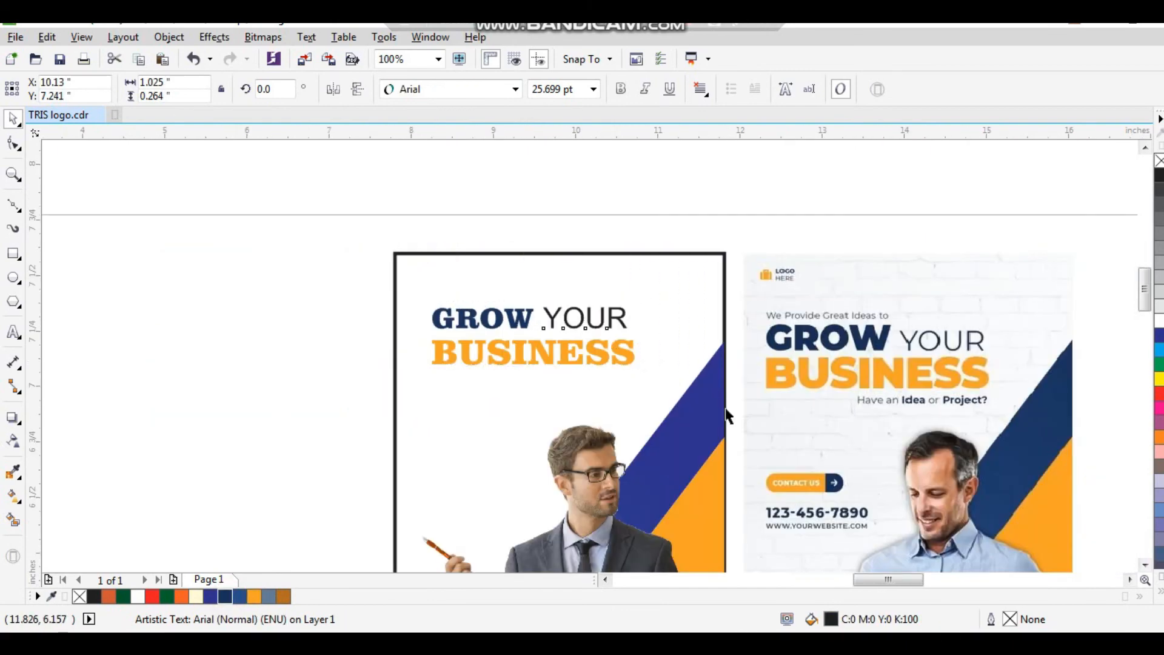
pyautogui.click(239, 596)
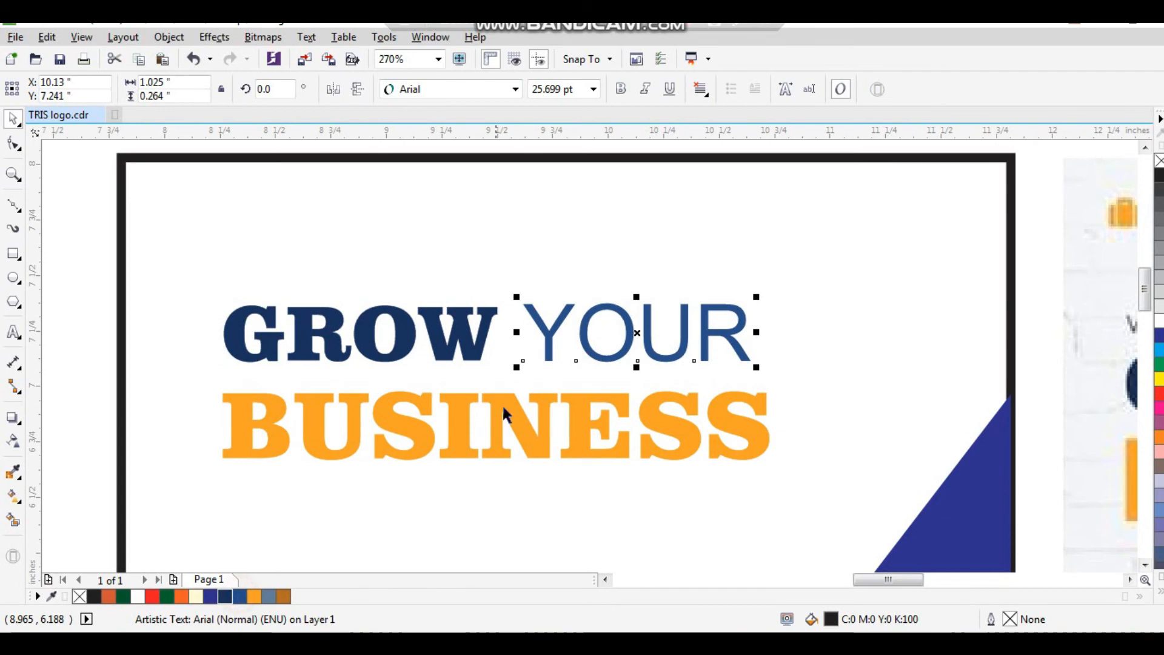
# - Group the three headline words and shift the group slightly lower in the frame
pyautogui.scroll(-3, 412, 367)
pyautogui.press('super')
pyautogui.click(437, 224)
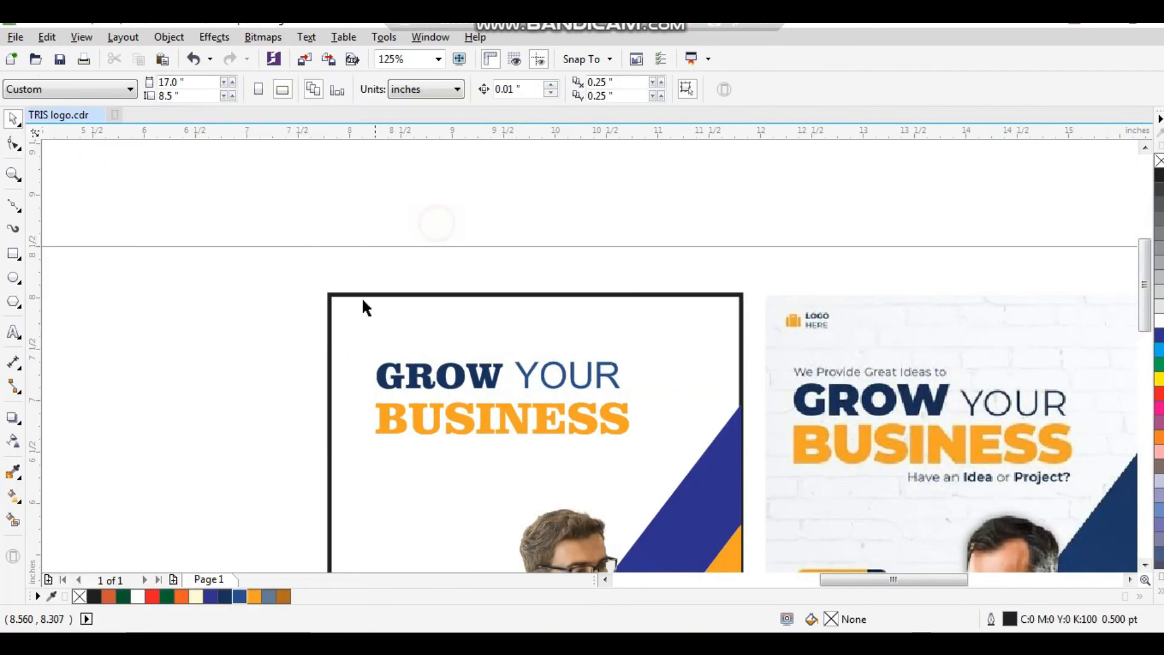
pyautogui.moveTo(506, 389); pyautogui.dragTo(658, 470)
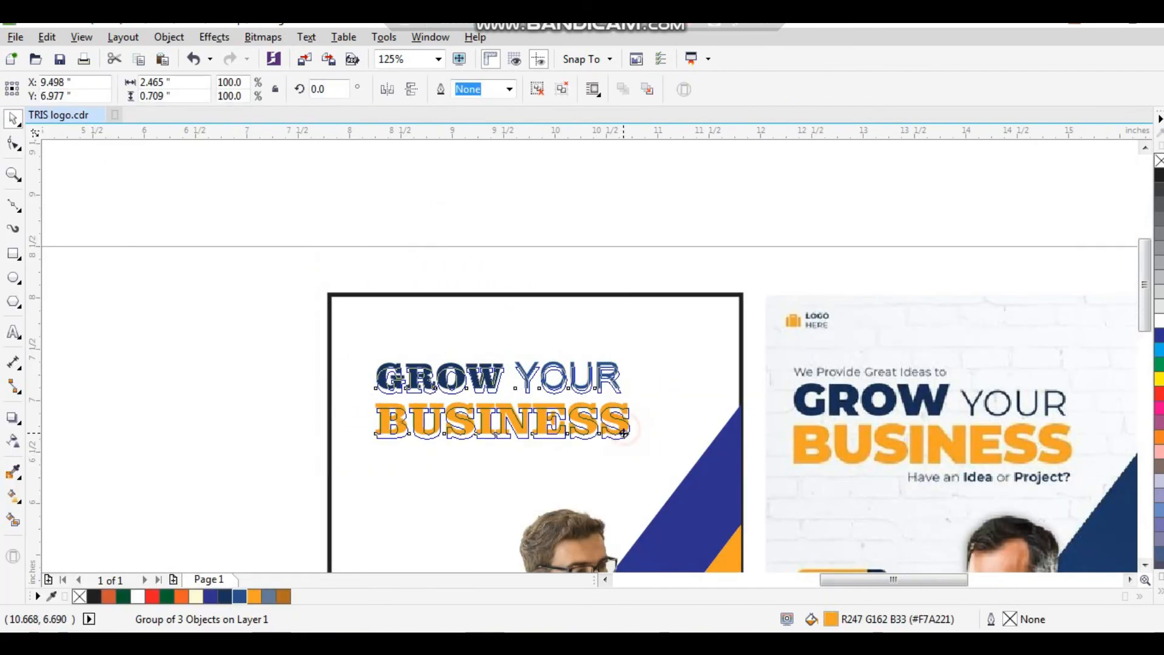
pyautogui.click(662, 374)
pyautogui.hotkey('shift', 'F2')
pyautogui.click(393, 305)
# - Move the framed poster and the reference poster together toward the left side of the page
pyautogui.scroll(-2, 513, 349)
pyautogui.press('F2')
pyautogui.moveTo(467, 213); pyautogui.dragTo(755, 479)
pyautogui.moveTo(555, 444); pyautogui.dragTo(361, 534)
pyautogui.moveTo(651, 382); pyautogui.dragTo(439, 380)
pyautogui.click(678, 339)
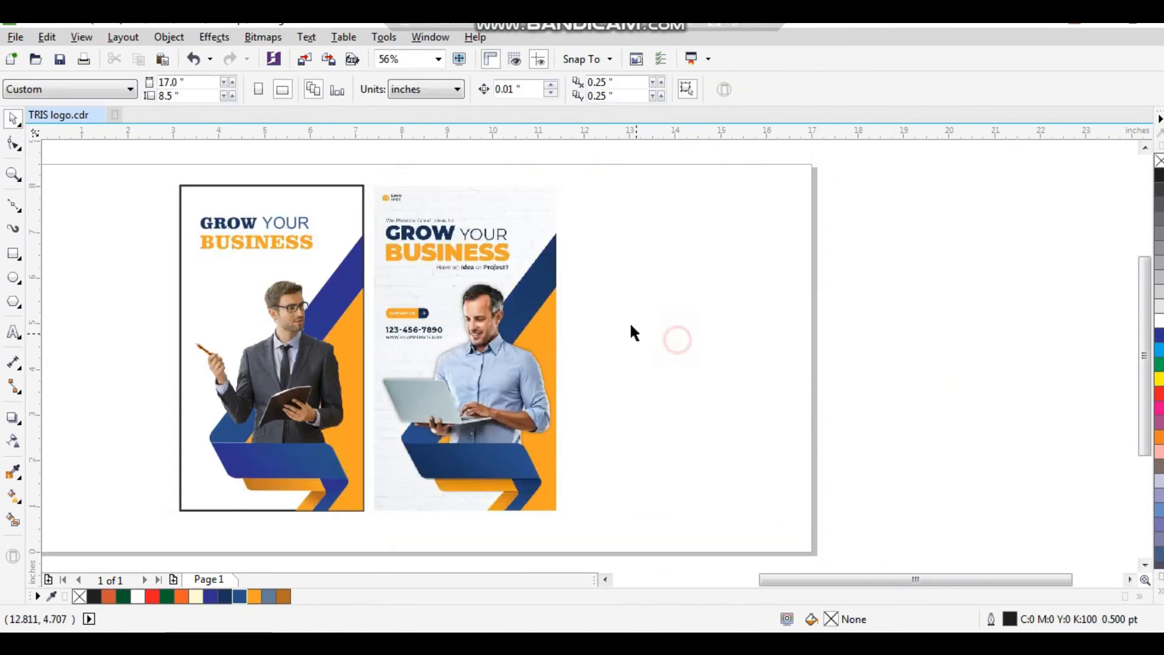
# - Draw a rectangle over the reference's CONTACT US button and widen it to about 0.94 by 0.22 inches
pyautogui.moveTo(384, 300); pyautogui.dragTo(441, 339)
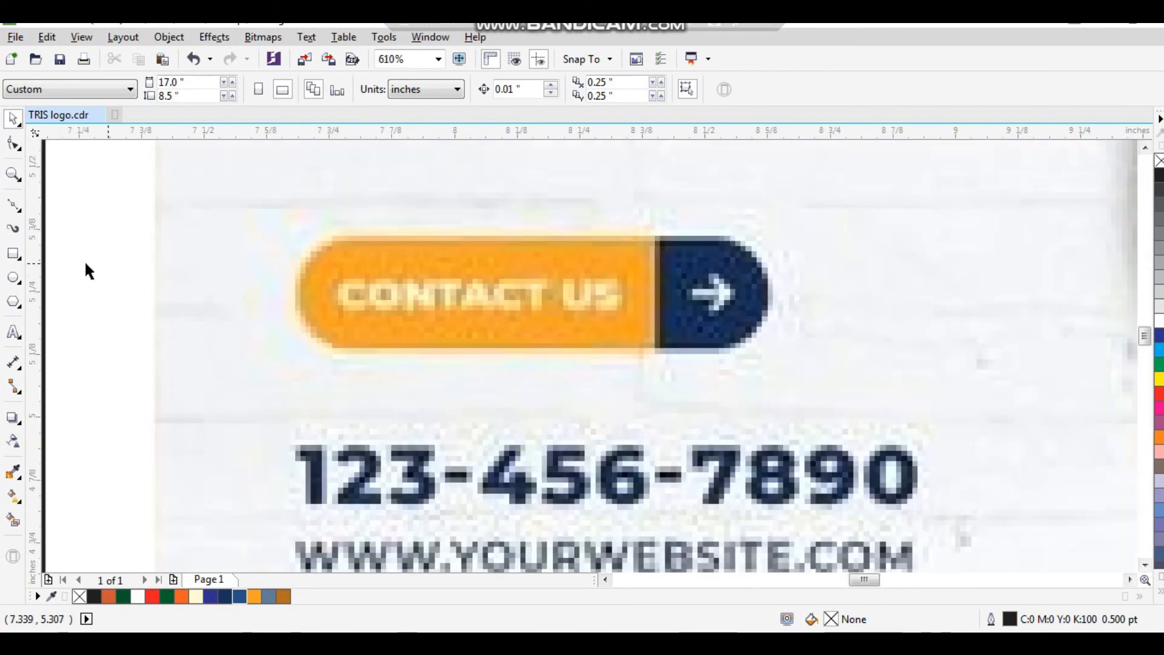
pyautogui.click(18, 256)
pyautogui.moveTo(311, 239); pyautogui.dragTo(768, 346)
pyautogui.press('space')
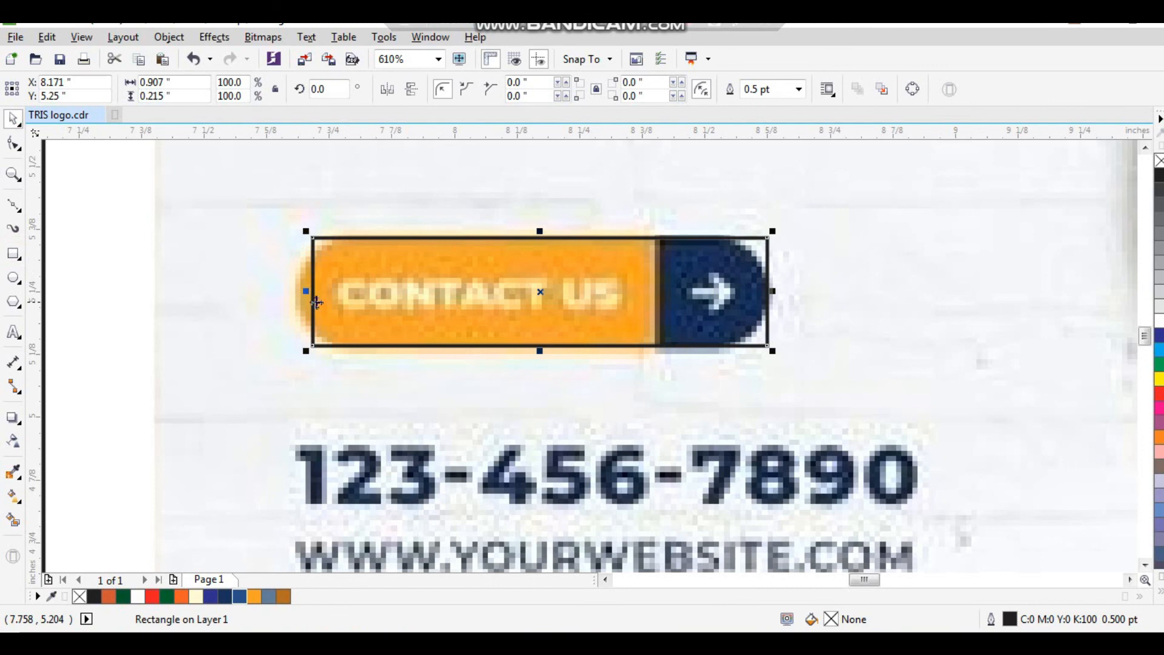
pyautogui.moveTo(306, 292); pyautogui.dragTo(295, 293)
pyautogui.press('F10')
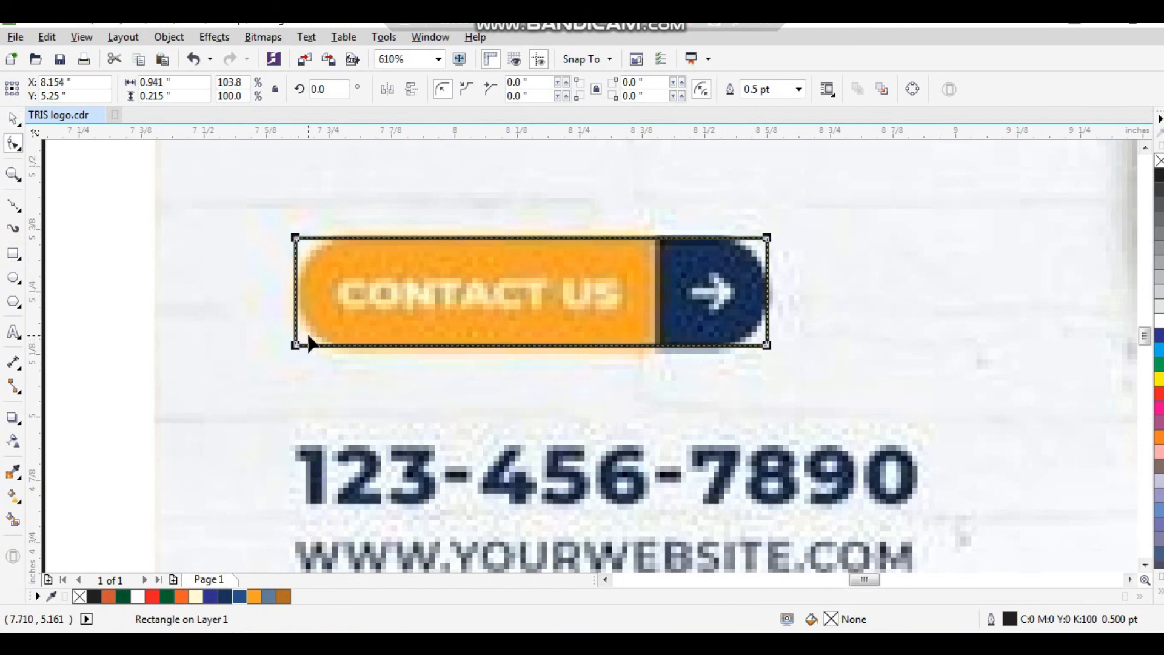
# - Round the button rectangle's corners to 0.108 inches and draw a second, taller rectangle around the reference button's arrow section
pyautogui.moveTo(295, 347); pyautogui.dragTo(403, 385)
pyautogui.press('space')
pyautogui.click(11, 258)
pyautogui.moveTo(820, 197); pyautogui.dragTo(657, 380)
pyautogui.press('space')
# - Intersect the rounded button shape with the rectangle over its arrow end, and delete that overlapping rectangle
pyautogui.click(624, 320)
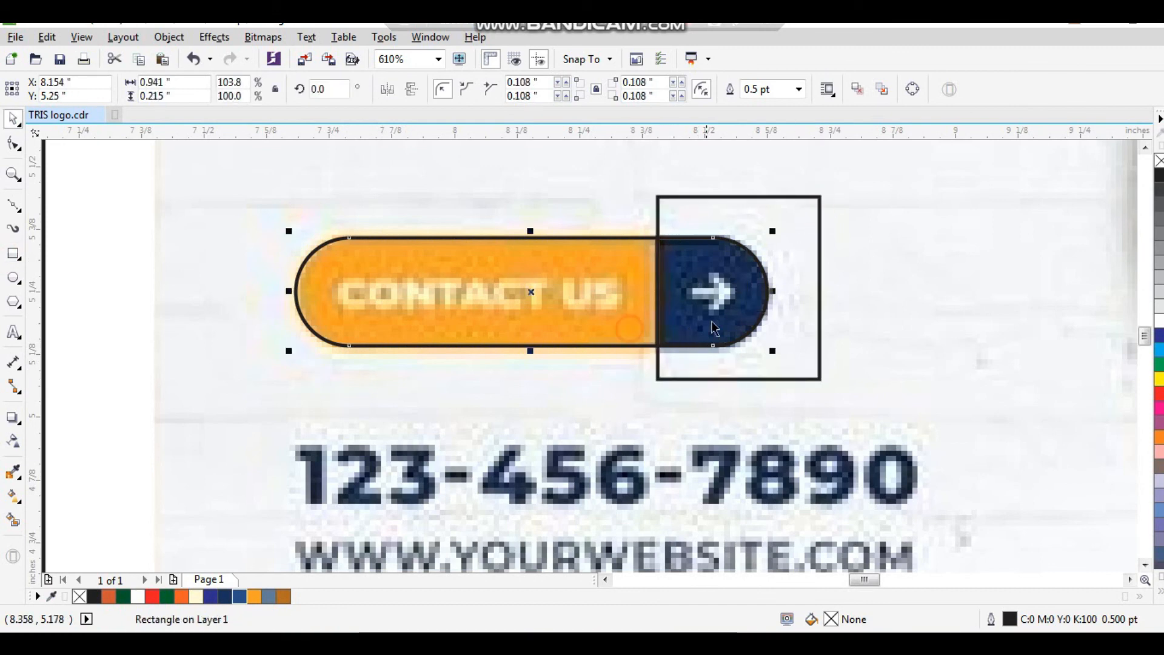
pyautogui.keyDown('shift'); pyautogui.click(711, 322); pyautogui.keyUp('shift')
pyautogui.click(523, 91)
pyautogui.click(733, 204)
pyautogui.press('Delete')
# - Fill the button's arrow end dark navy blue and its main body orange, and remove the outline from both shapes
pyautogui.click(723, 282)
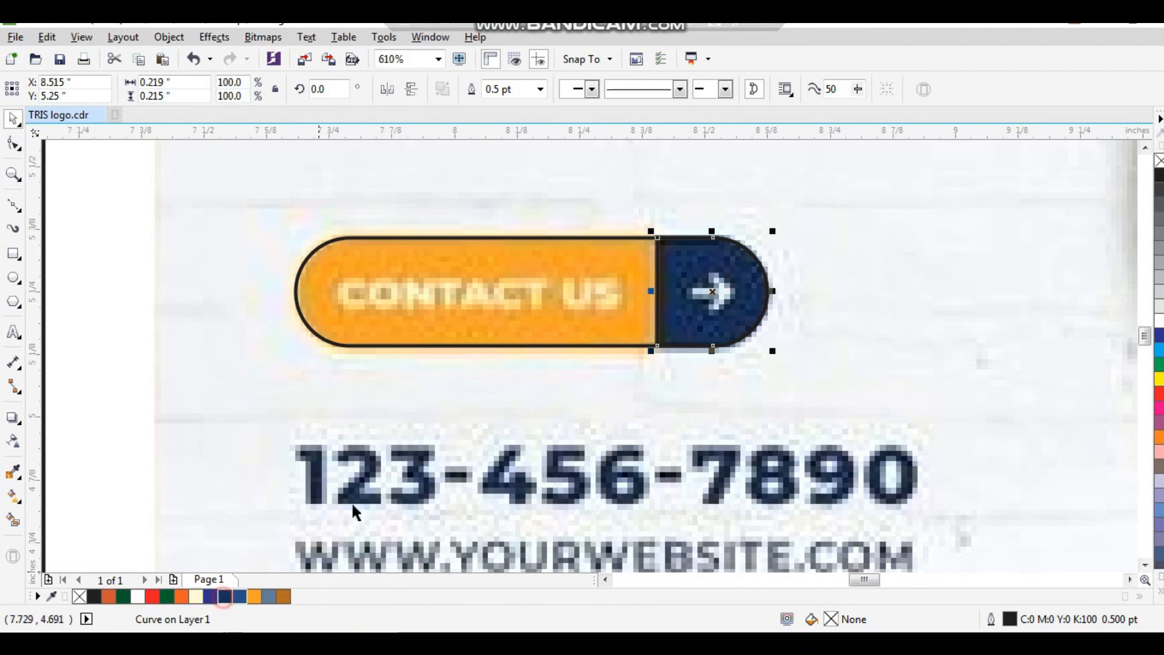
pyautogui.click(564, 324)
pyautogui.moveTo(833, 209); pyautogui.dragTo(287, 406)
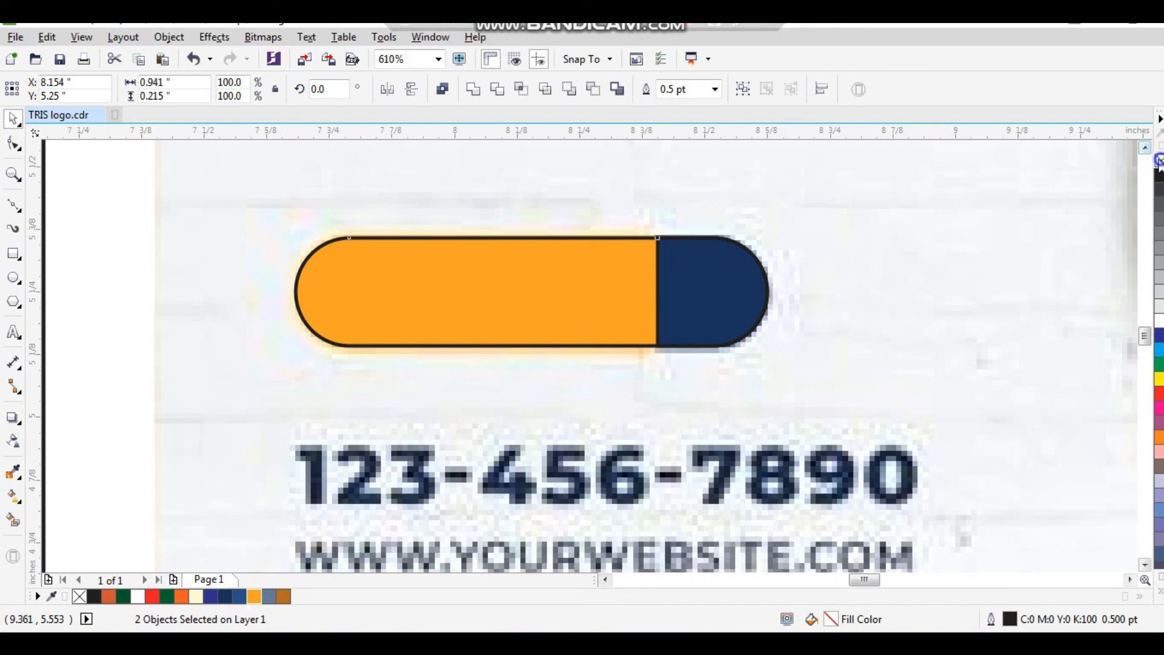
pyautogui.rightClick(1159, 161)
# - Move the two-colour button straight across from the reference onto the recreated poster, beside the businessman's head
pyautogui.scroll(-5, 804, 270)
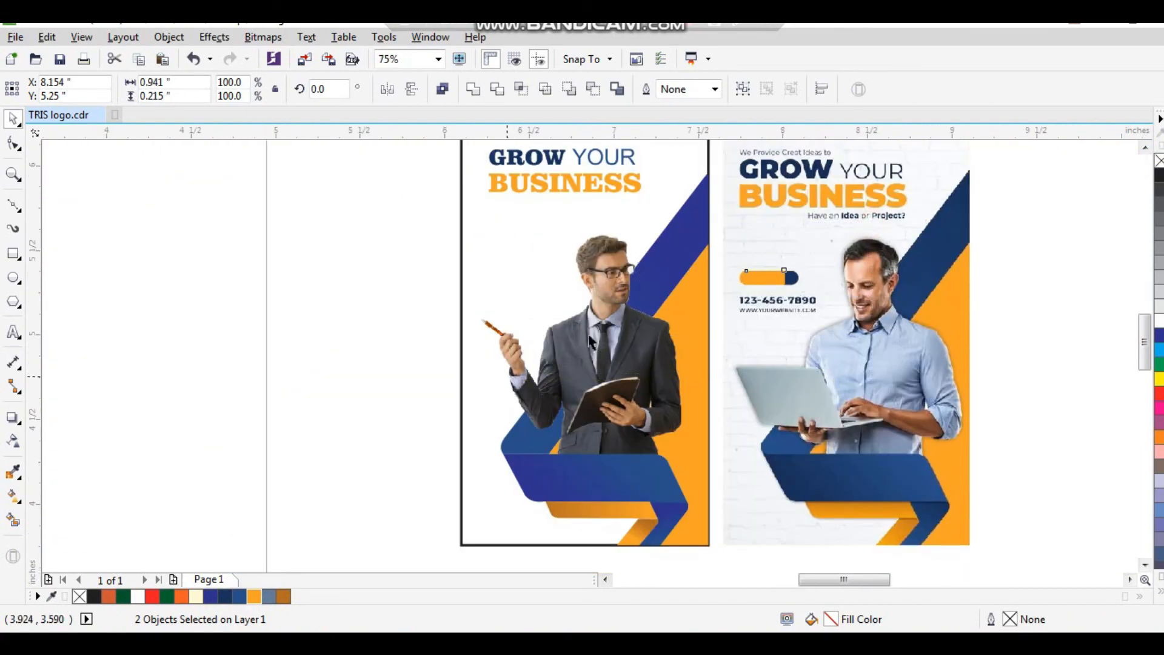
pyautogui.scroll(3, 738, 272)
pyautogui.moveTo(826, 297); pyautogui.dragTo(176, 331)
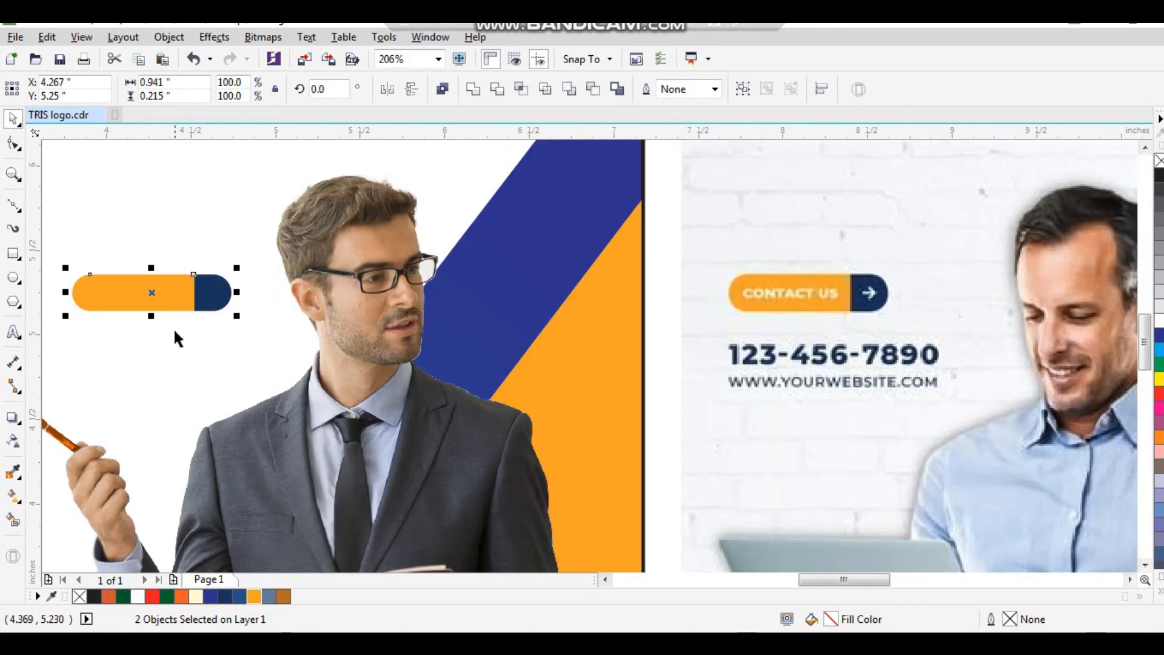
pyautogui.click(213, 348)
pyautogui.scroll(-1, 469, 323)
pyautogui.click(333, 291)
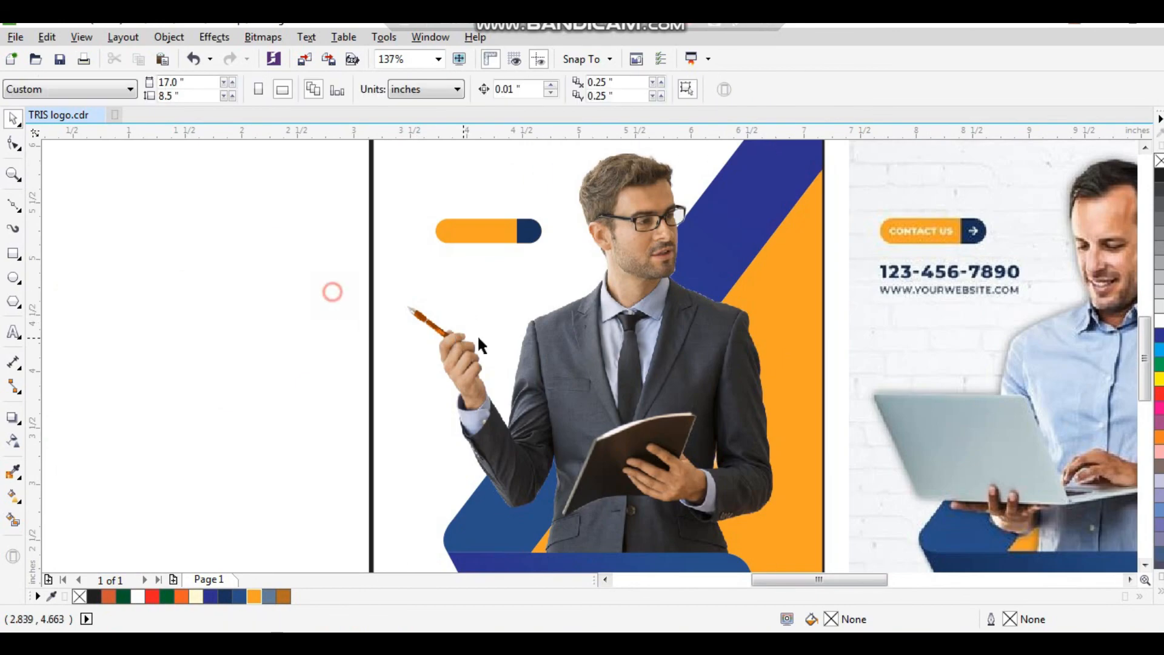
pyautogui.scroll(-4, 482, 296)
pyautogui.scroll(2, 711, 420)
pyautogui.click(689, 343)
pyautogui.click(807, 262)
pyautogui.moveTo(813, 151); pyautogui.dragTo(325, 546)
pyautogui.moveTo(557, 183); pyautogui.dragTo(544, 176)
pyautogui.hotkey('ctrl', 'z')
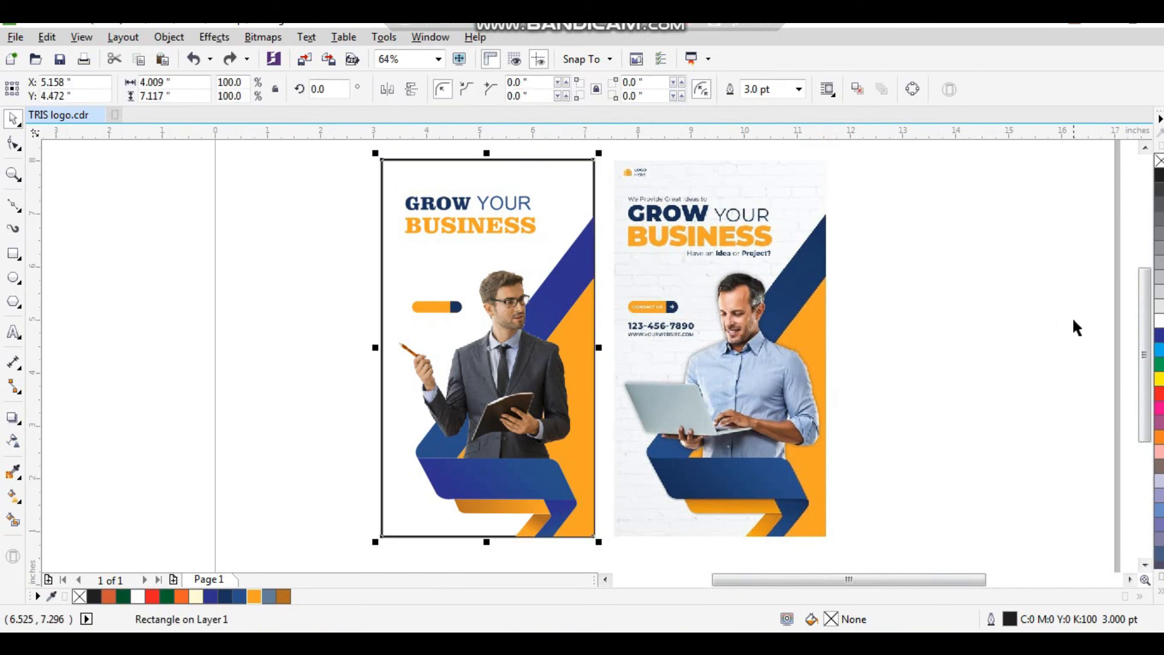
# - Fill the poster's background rectangle with 10% black light grey and remove its outline
pyautogui.click(1159, 301)
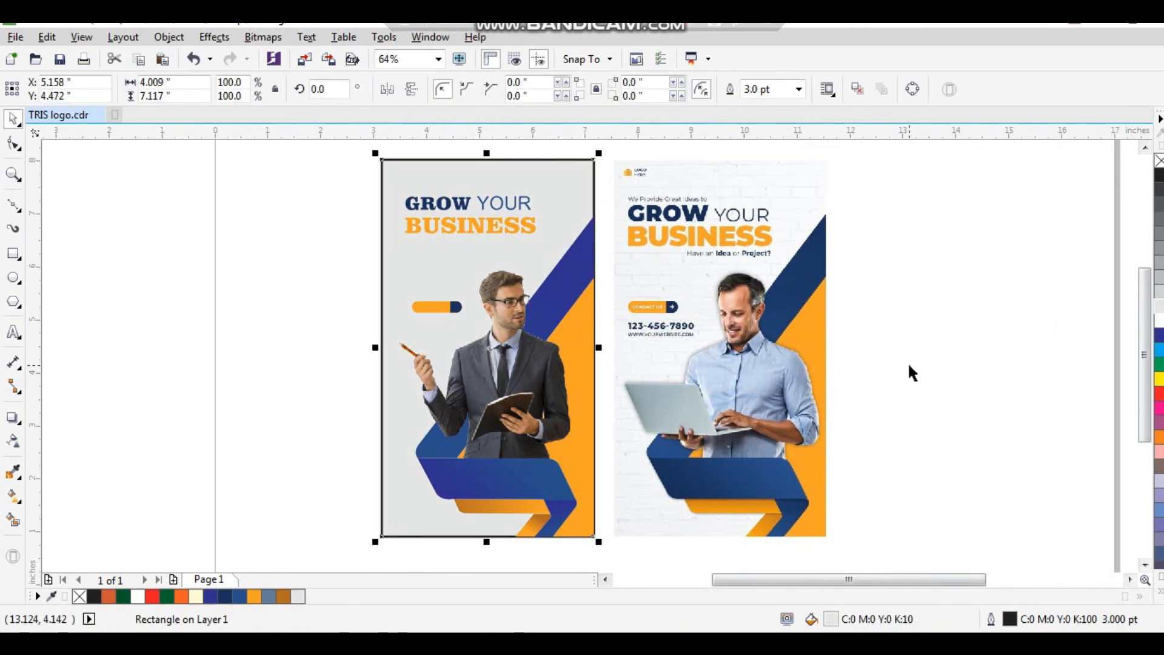
pyautogui.rightClick(1158, 160)
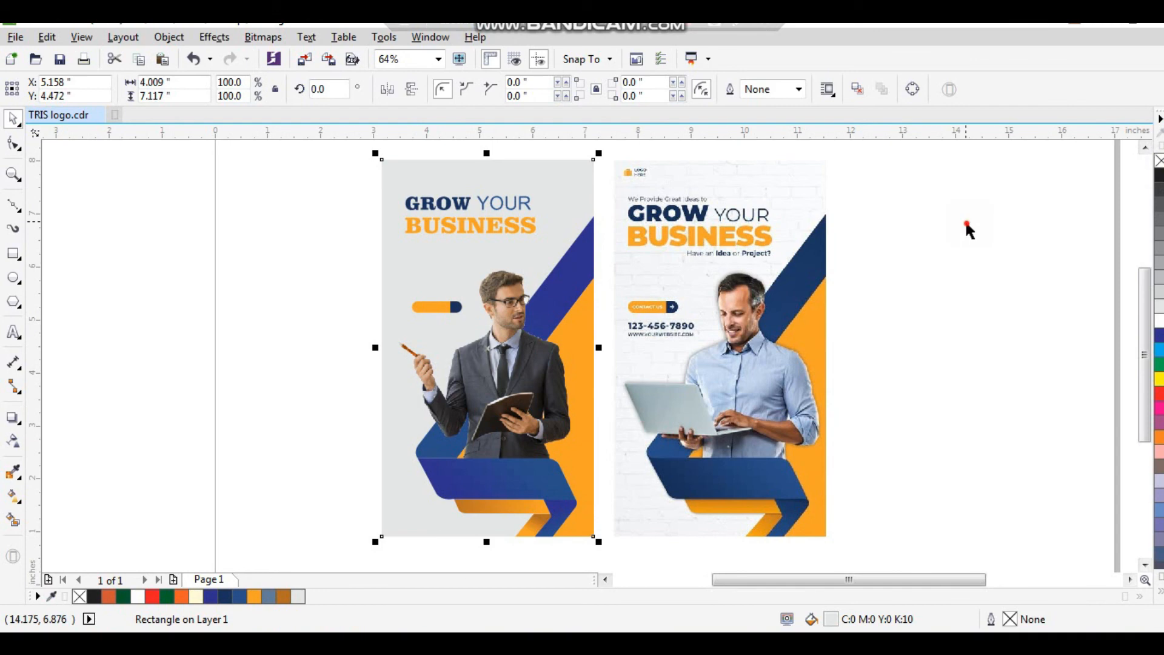
pyautogui.click(967, 225)
pyautogui.moveTo(358, 143); pyautogui.dragTo(850, 543)
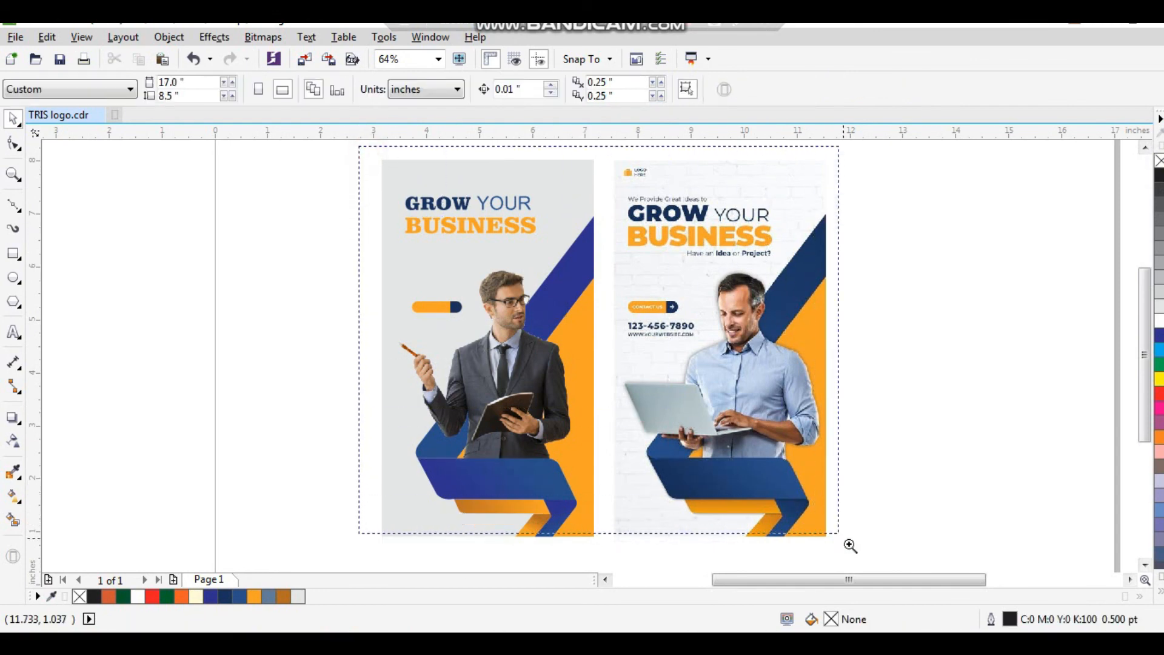
pyautogui.click(382, 292)
pyautogui.click(322, 286)
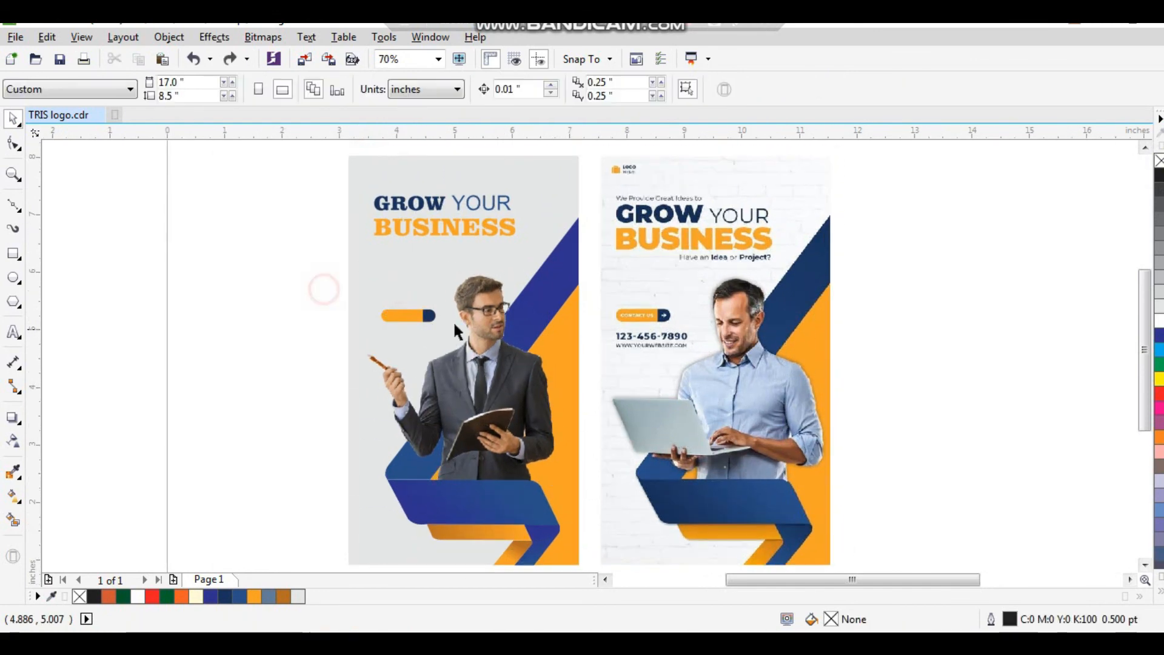
pyautogui.scroll(-3, 453, 320)
pyautogui.moveTo(388, 217); pyautogui.dragTo(673, 471)
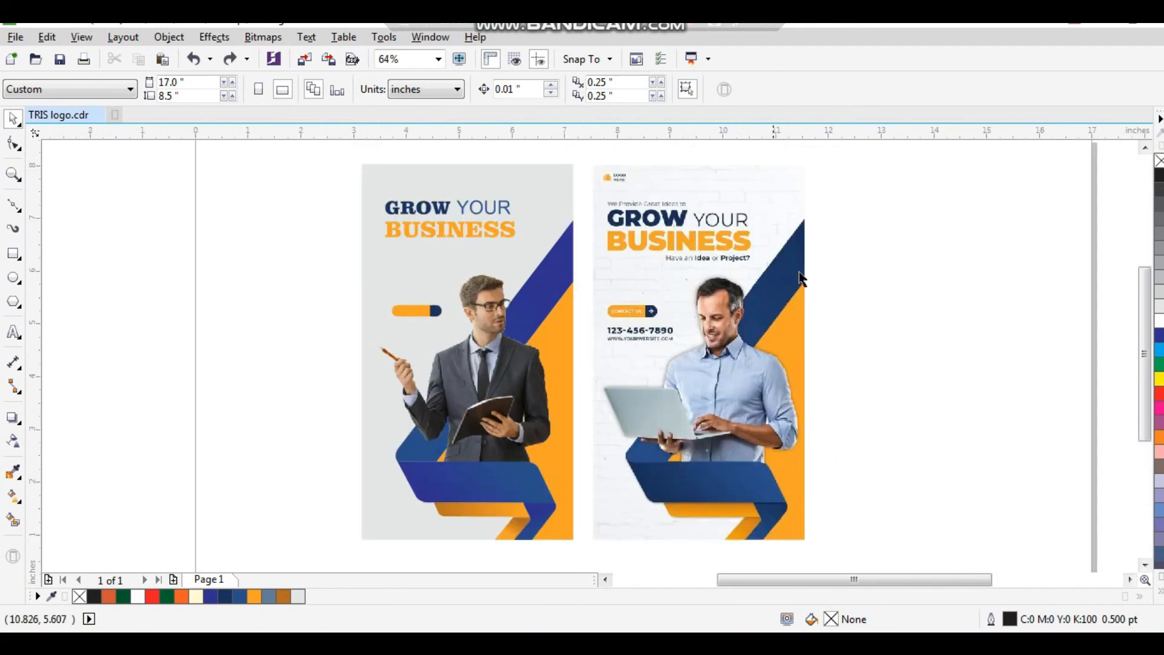
pyautogui.click(860, 263)
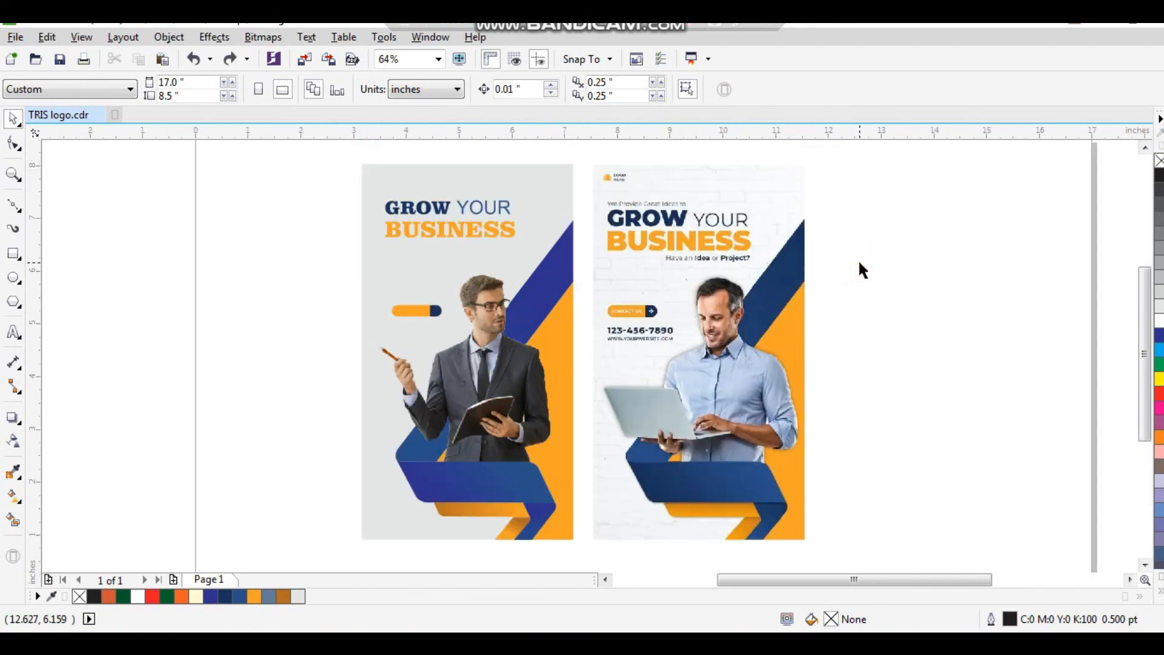